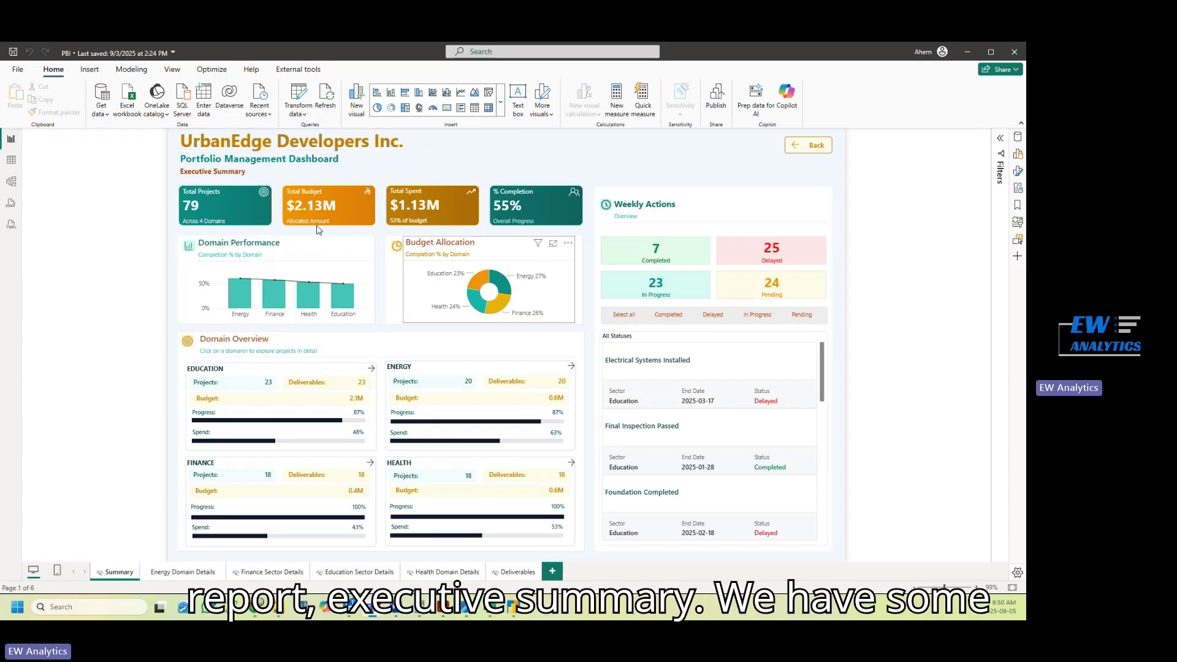
# - Review the data fields behind the Total Projects, Total Budget, Total Spent and % Completion cards
pyautogui.click(256, 220)
pyautogui.click(1017, 155)
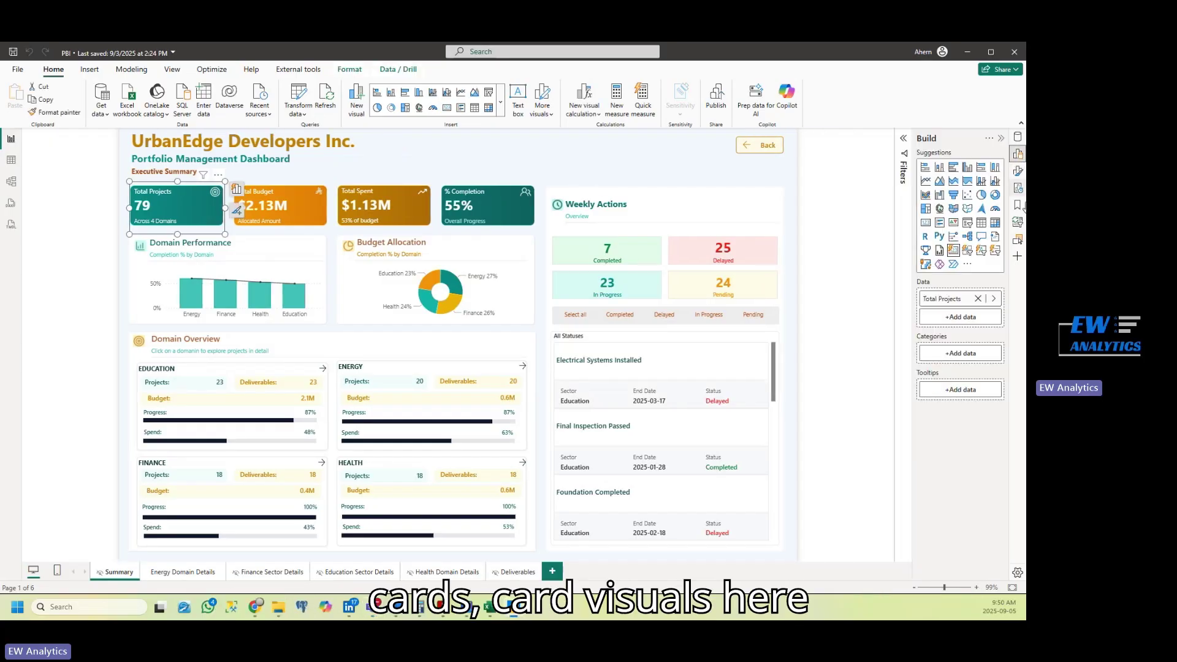
pyautogui.click(301, 220)
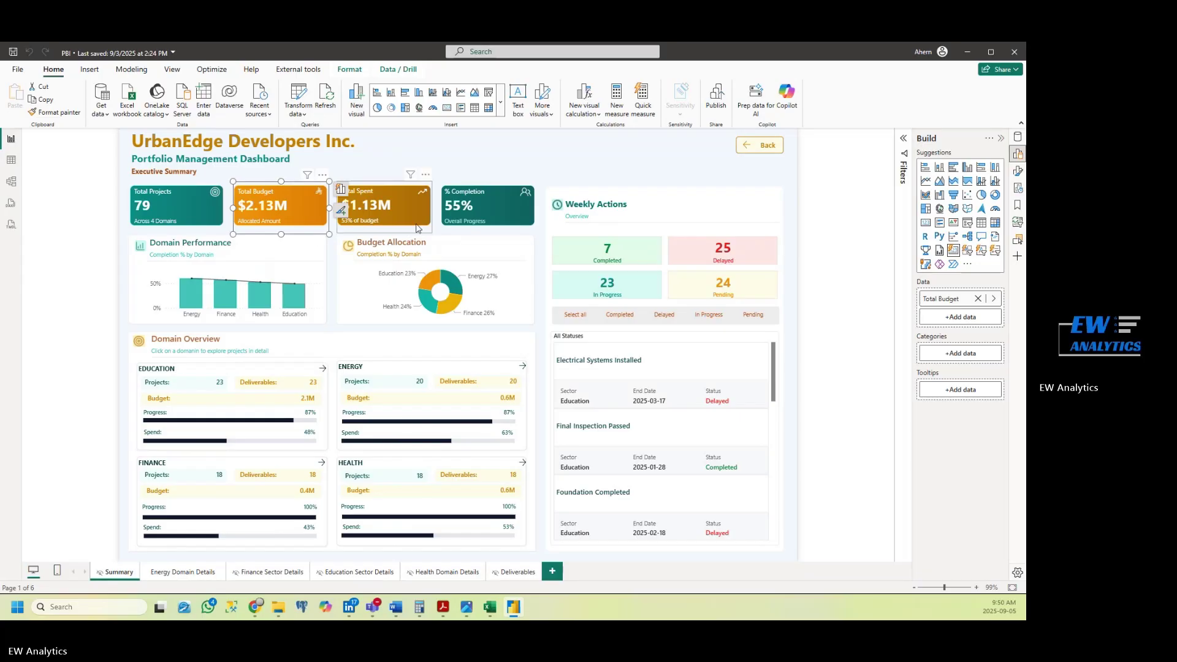
pyautogui.click(393, 222)
pyautogui.click(497, 217)
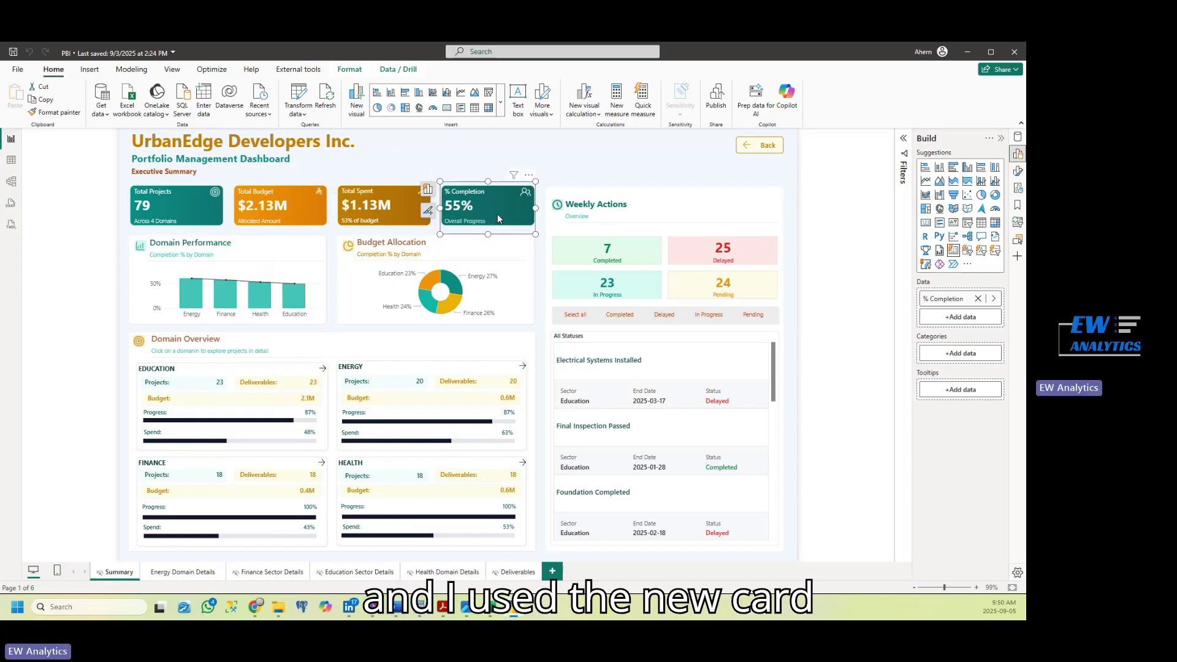
# - Examine the callout value and label formatting of the % Completion card
pyautogui.click(1018, 171)
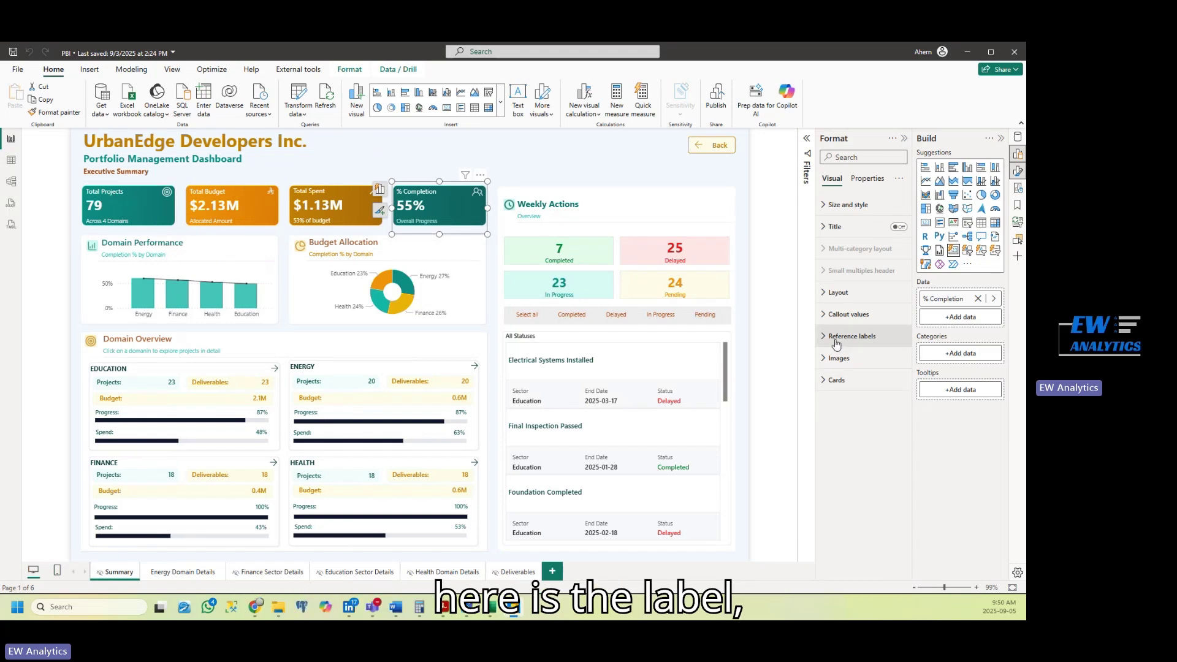
pyautogui.click(848, 314)
pyautogui.scroll(-2, 860, 442)
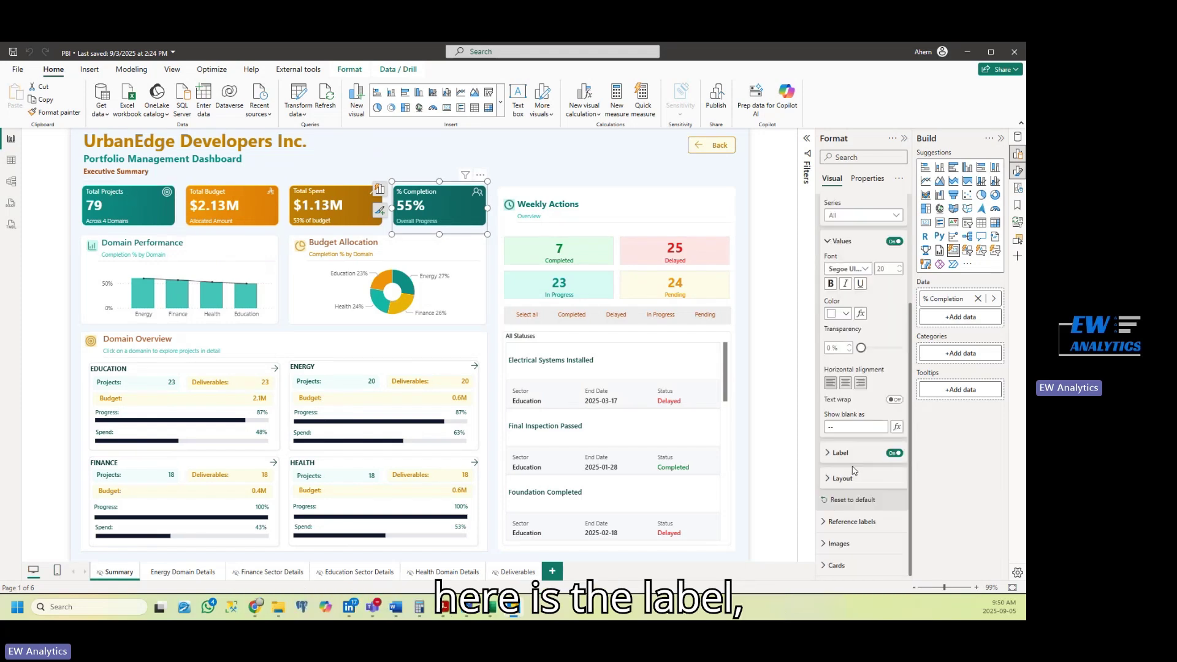
pyautogui.click(864, 522)
pyautogui.scroll(-3, 878, 532)
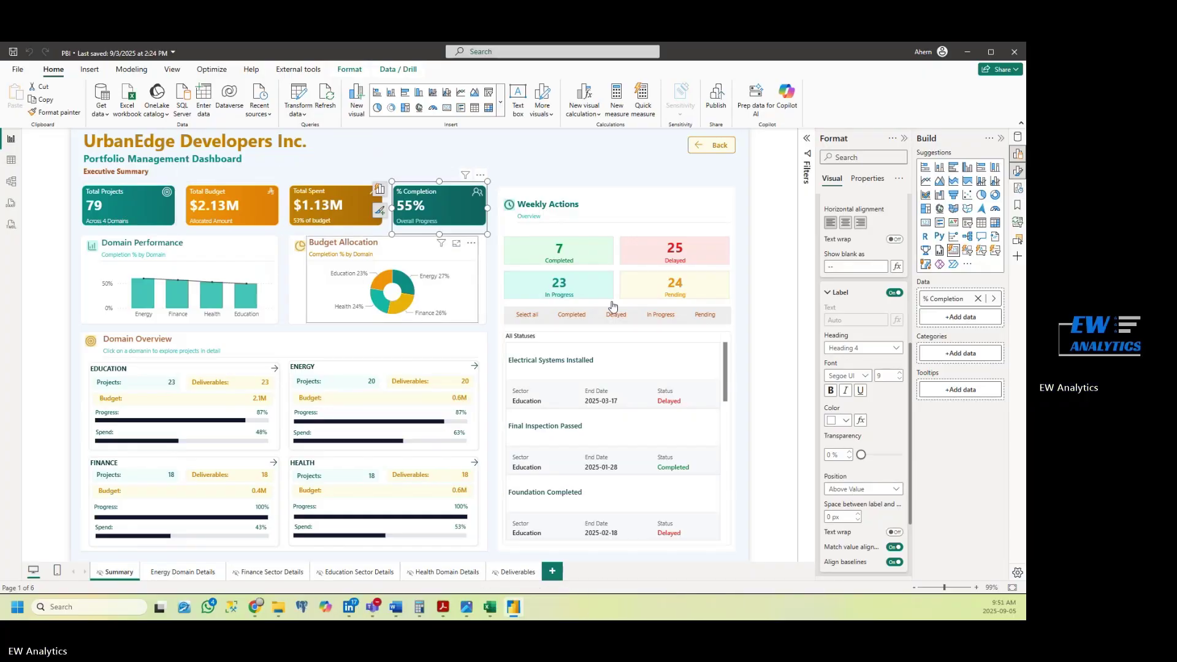
# - Examine the reference label and image settings of the % Completion card
pyautogui.scroll(-2, 859, 527)
pyautogui.click(835, 522)
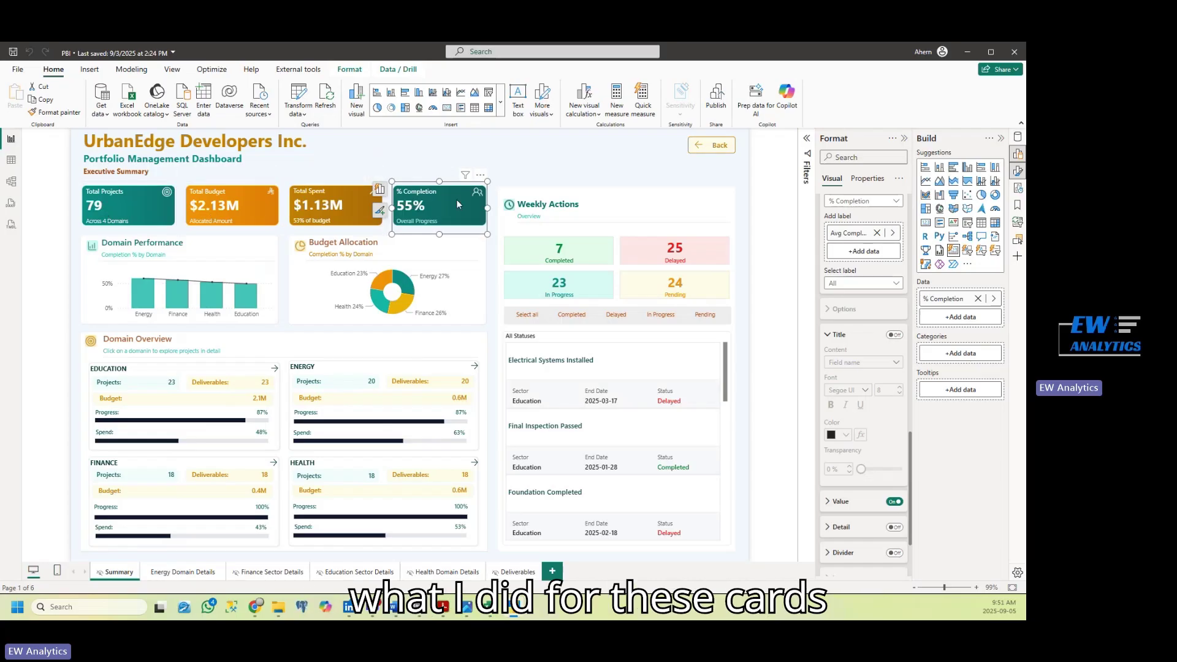
pyautogui.scroll(-3, 848, 448)
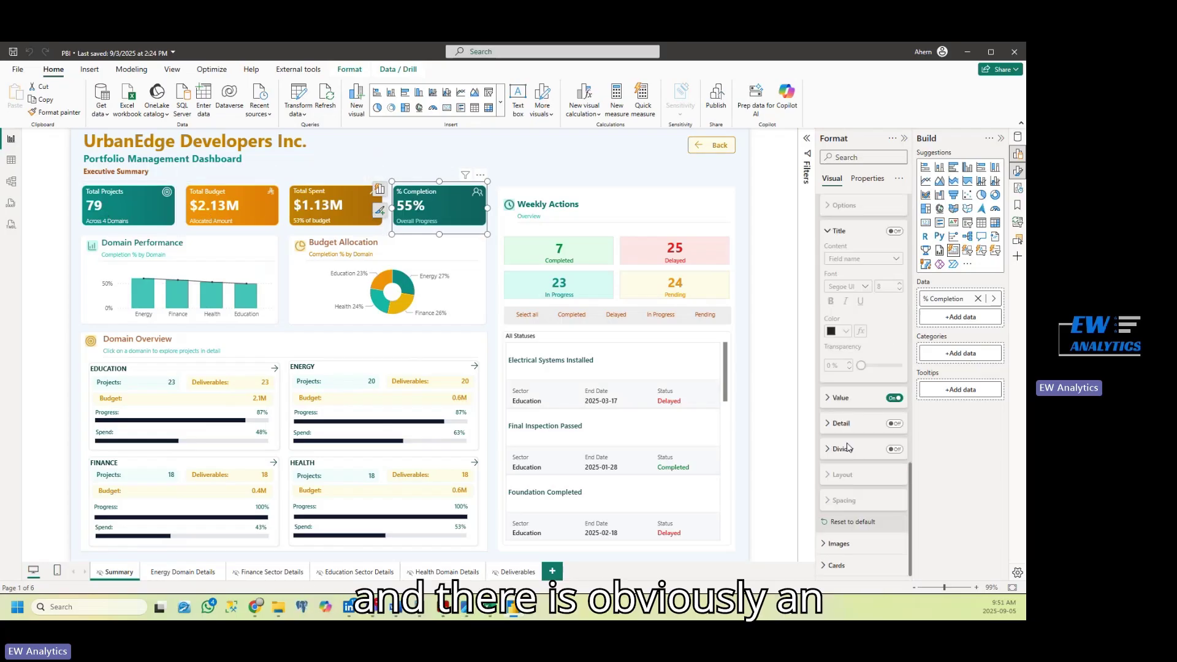
pyautogui.click(839, 544)
pyautogui.scroll(-8, 871, 466)
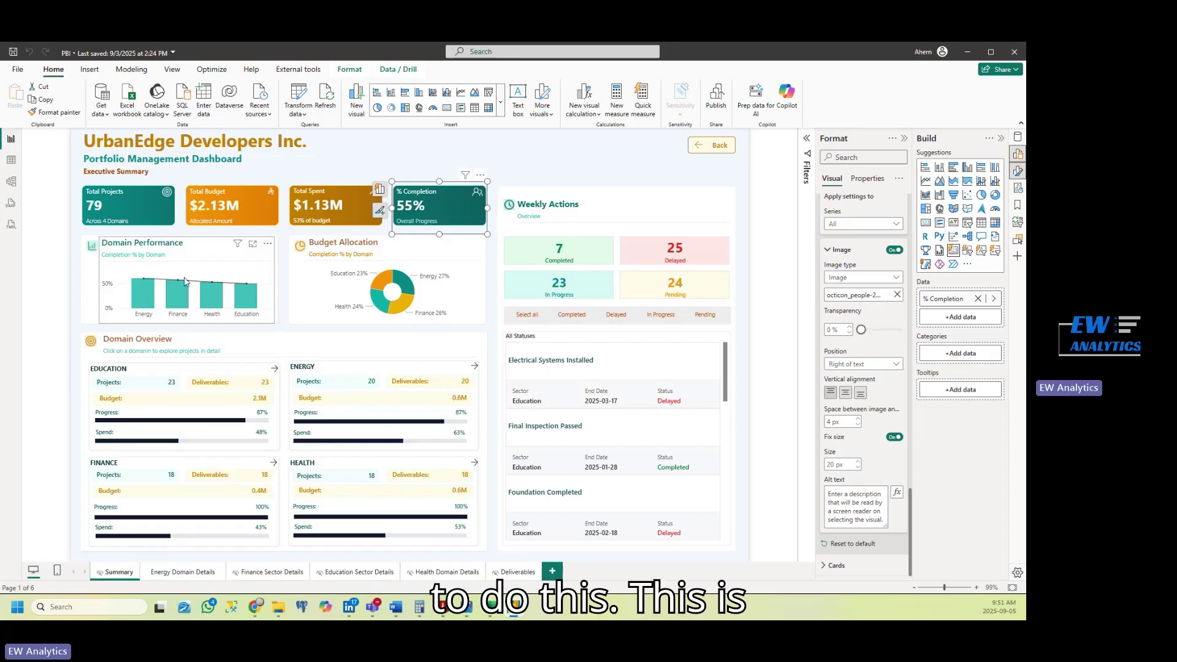
# - Look through the formatting options of the Domain Performance column and line chart
pyautogui.click(209, 254)
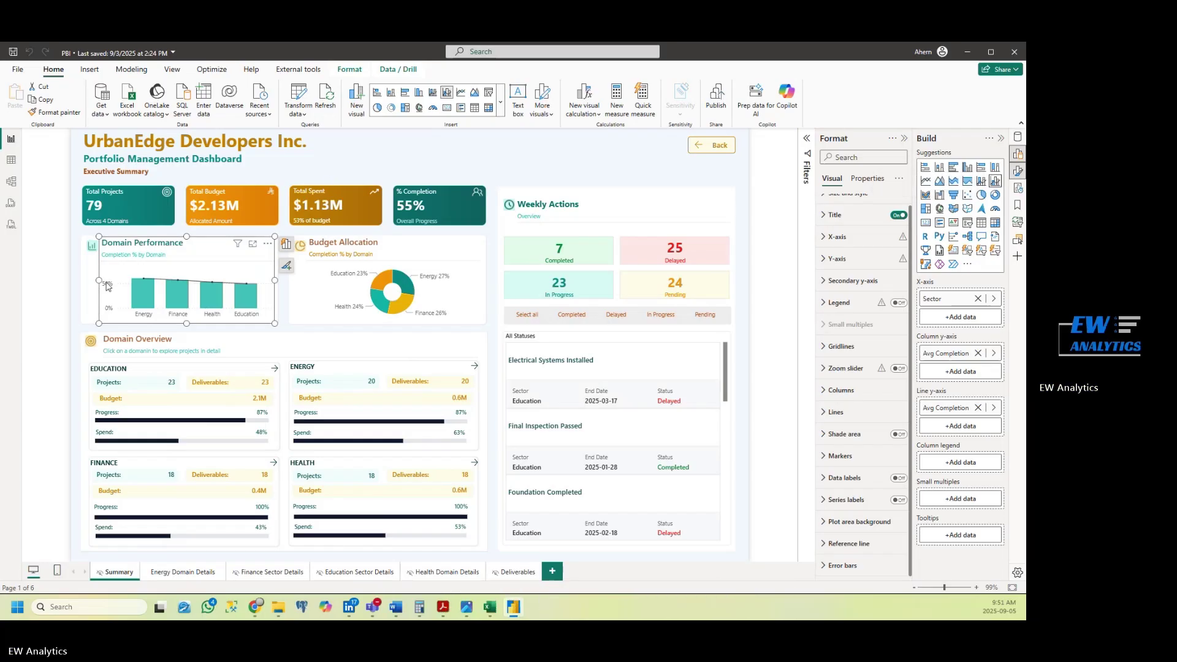
pyautogui.click(78, 255)
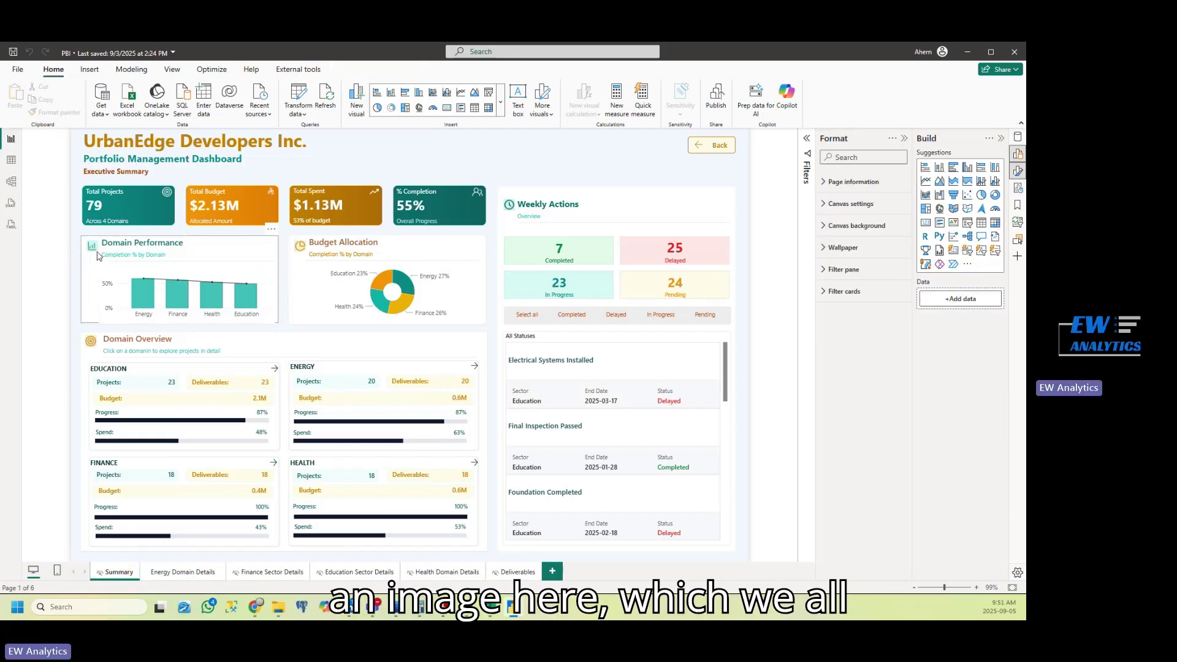
pyautogui.click(202, 260)
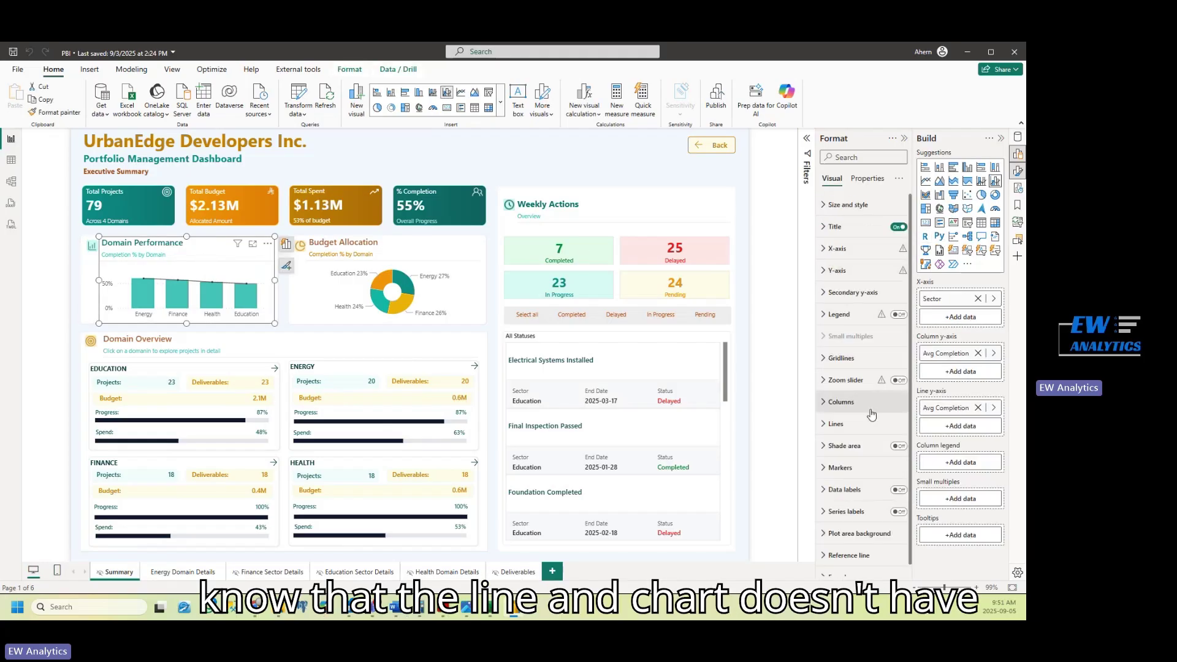
pyautogui.scroll(-1, 871, 294)
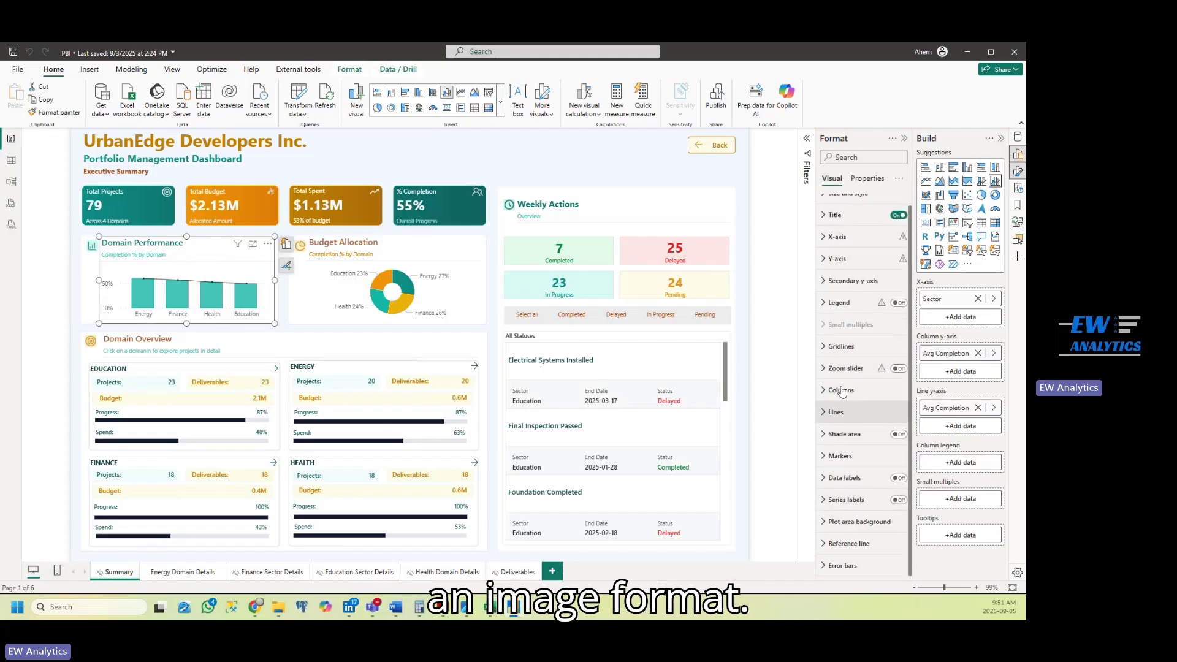
# - Inspect the button behind the Domain Performance chart, including its style and its icon's type, placement, padding and size
pyautogui.click(89, 279)
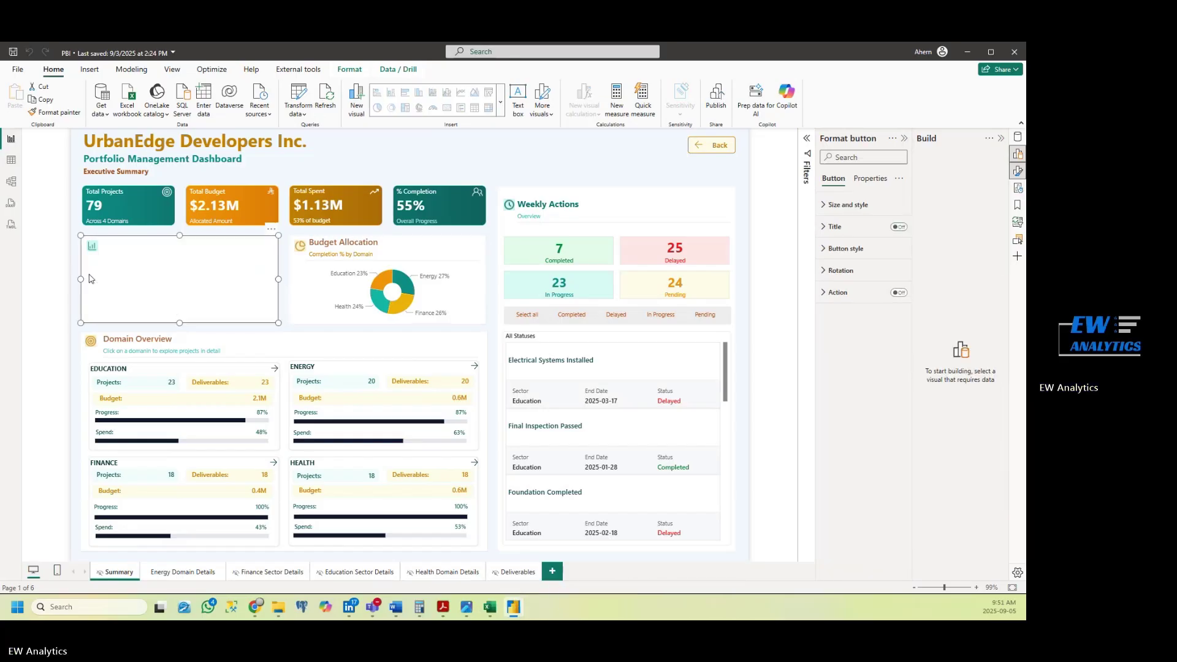
pyautogui.click(91, 73)
pyautogui.click(54, 70)
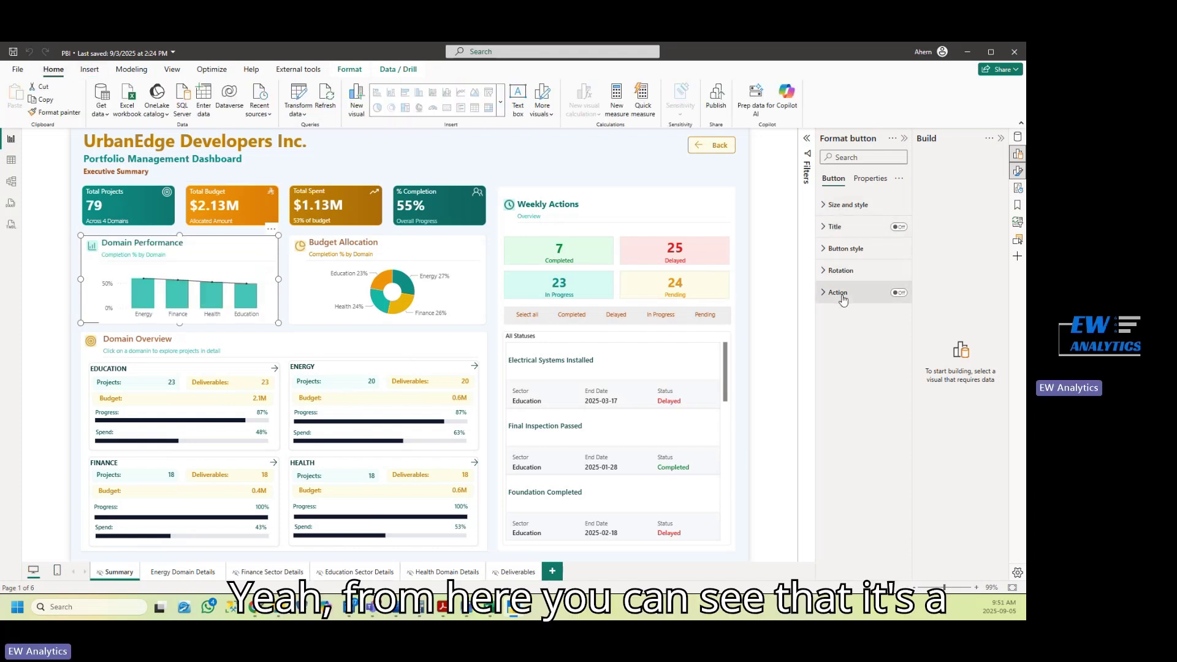
pyautogui.click(828, 250)
pyautogui.scroll(-1, 857, 416)
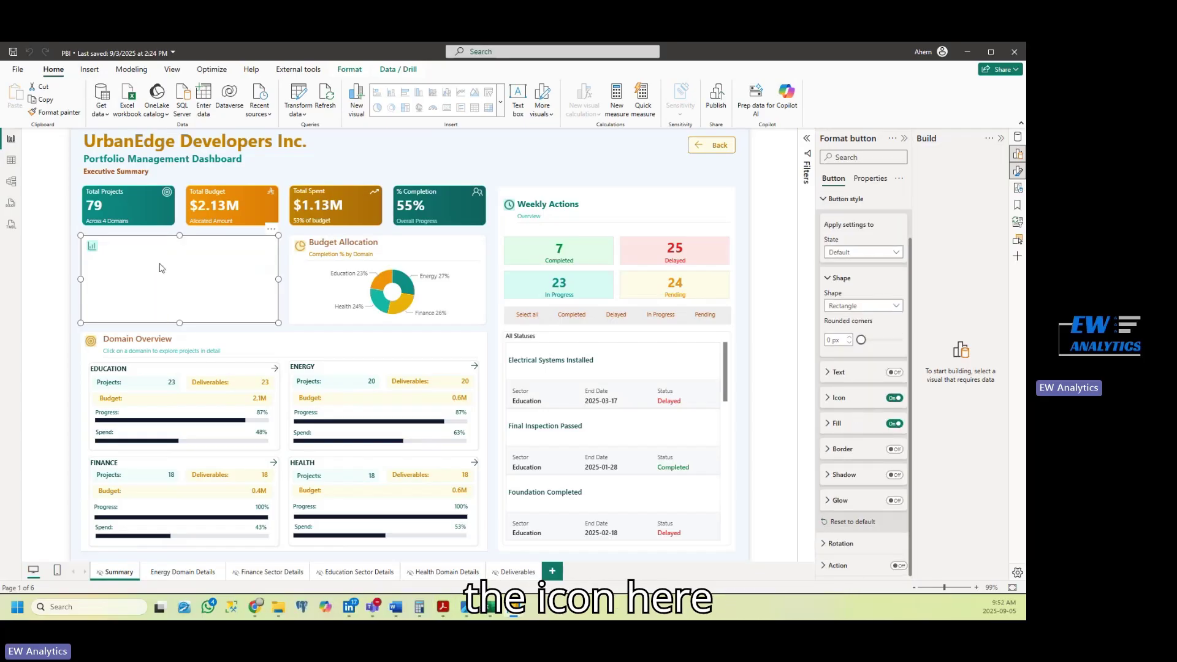
pyautogui.click(835, 398)
pyautogui.scroll(-2, 855, 457)
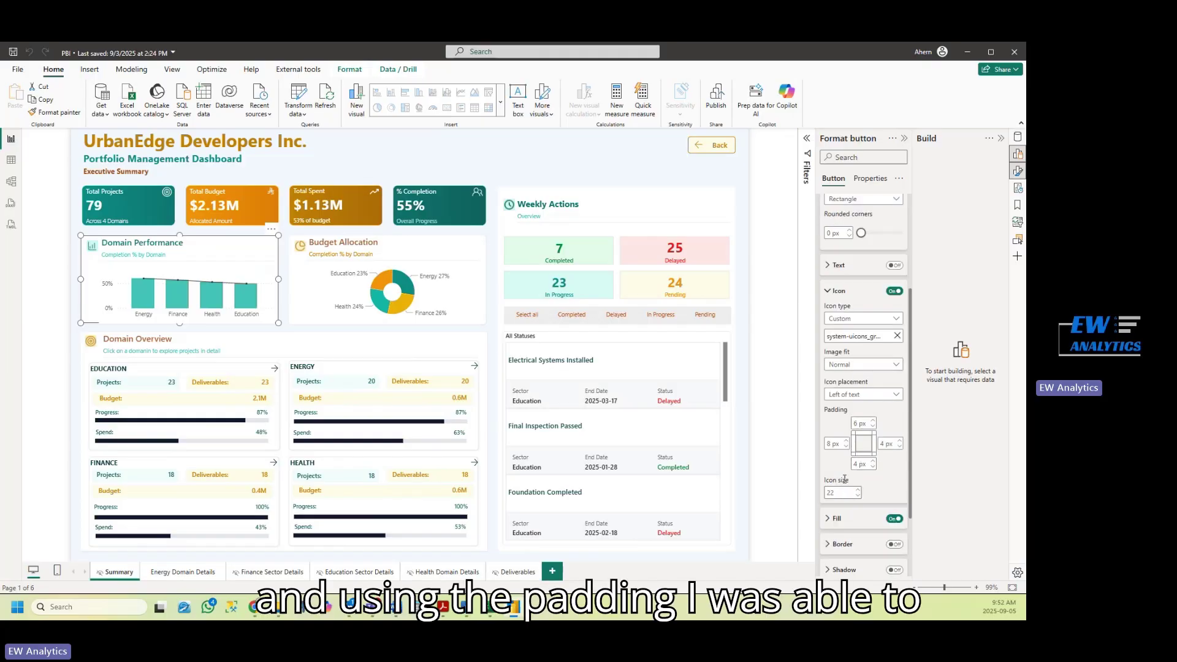
pyautogui.click(74, 269)
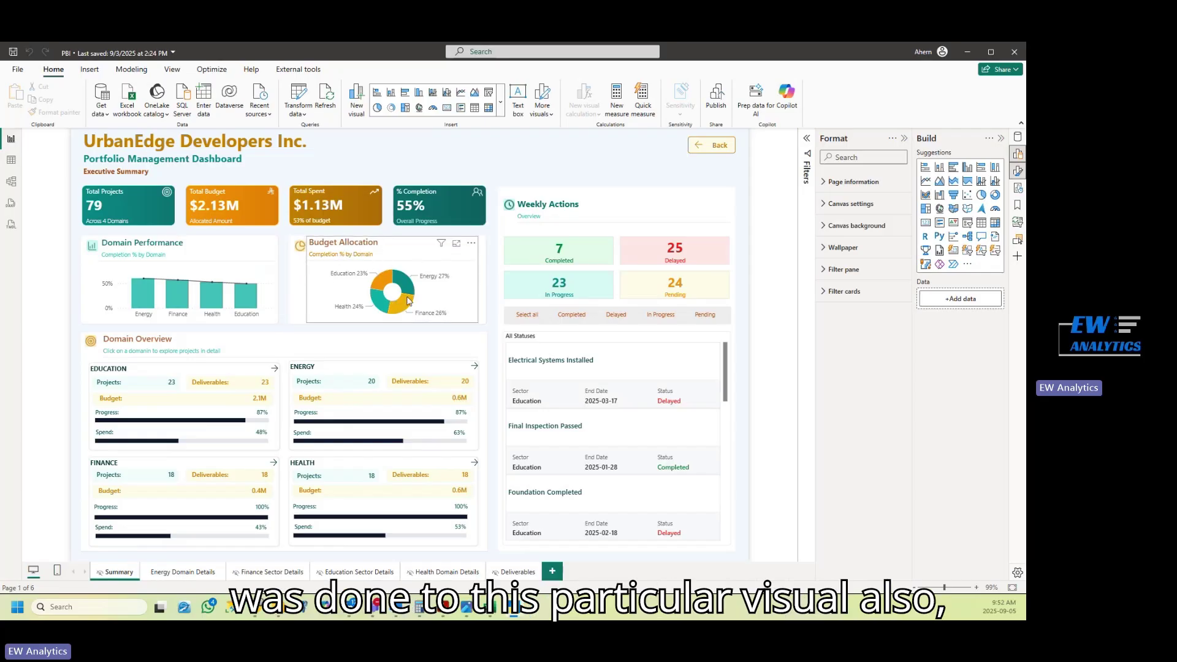
# - Examine the slice and slice border settings of the Budget Allocation donut chart
pyautogui.click(460, 304)
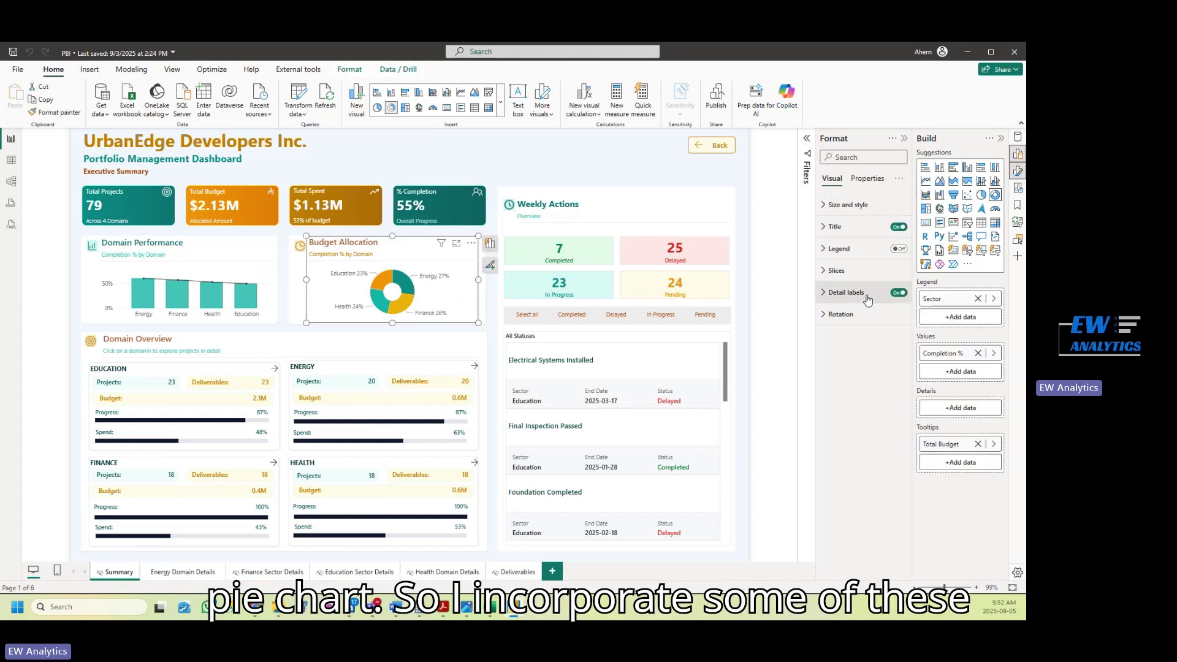
pyautogui.click(837, 274)
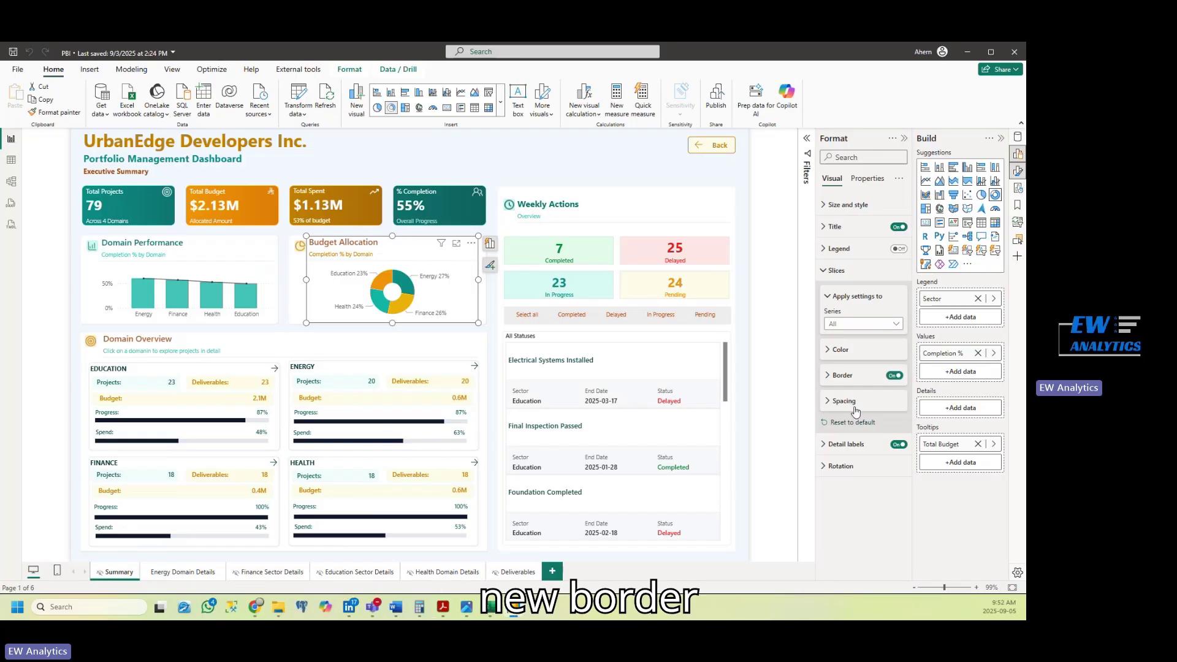
pyautogui.click(835, 375)
pyautogui.scroll(-1, 837, 377)
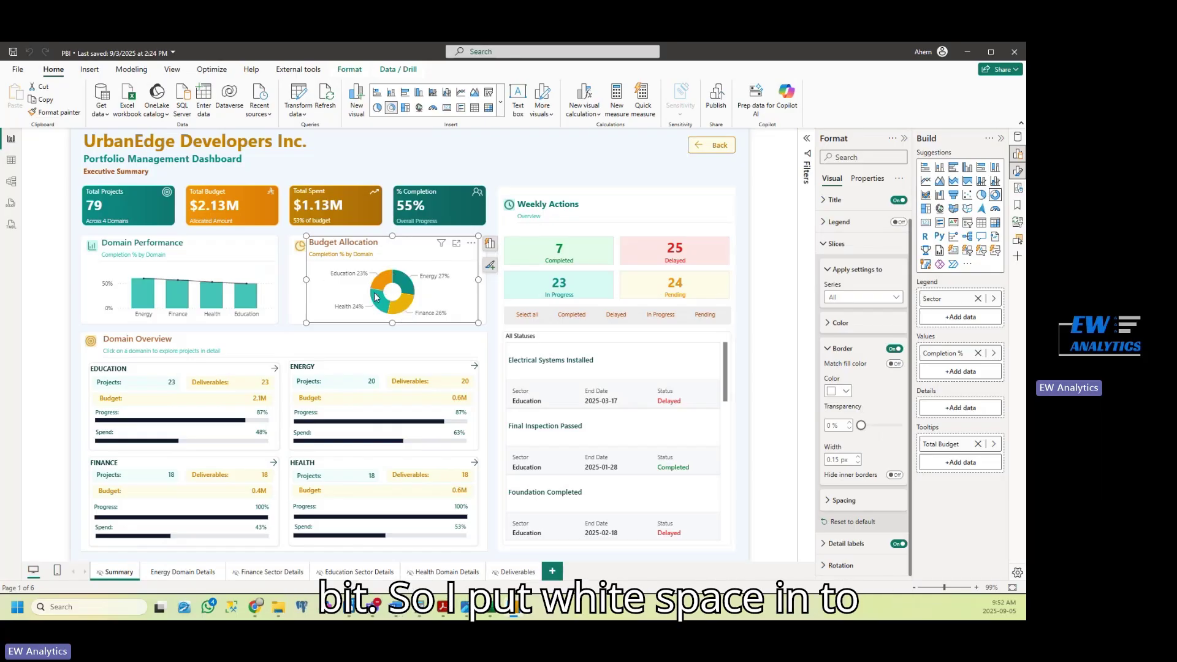
pyautogui.click(835, 270)
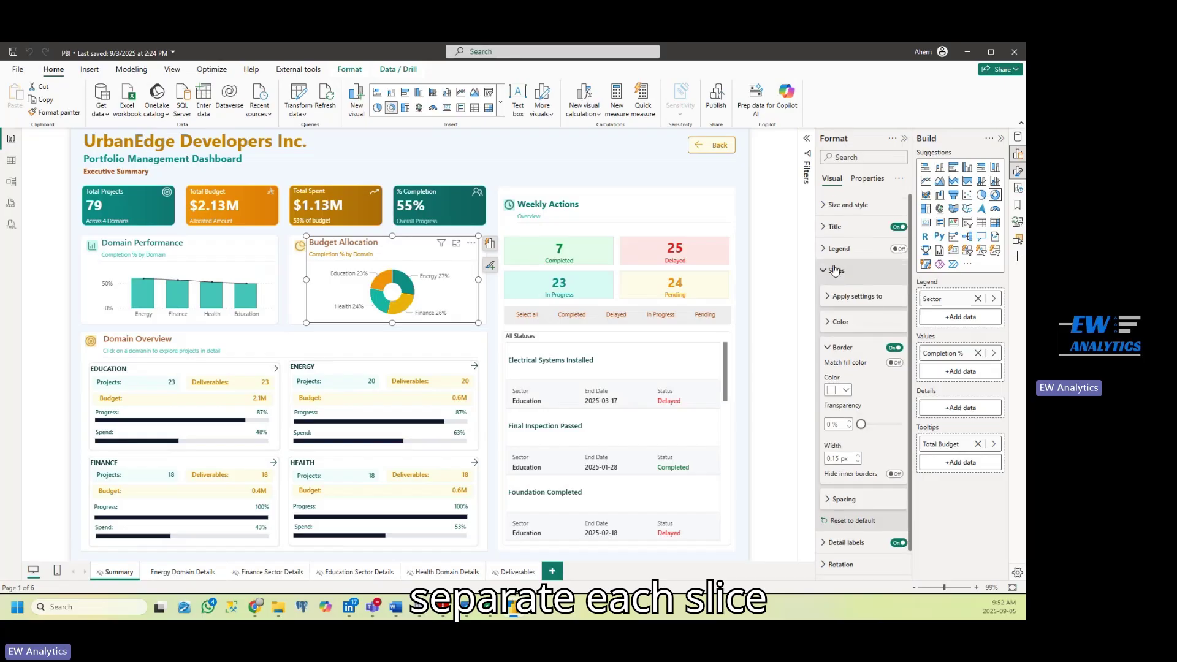
pyautogui.click(302, 290)
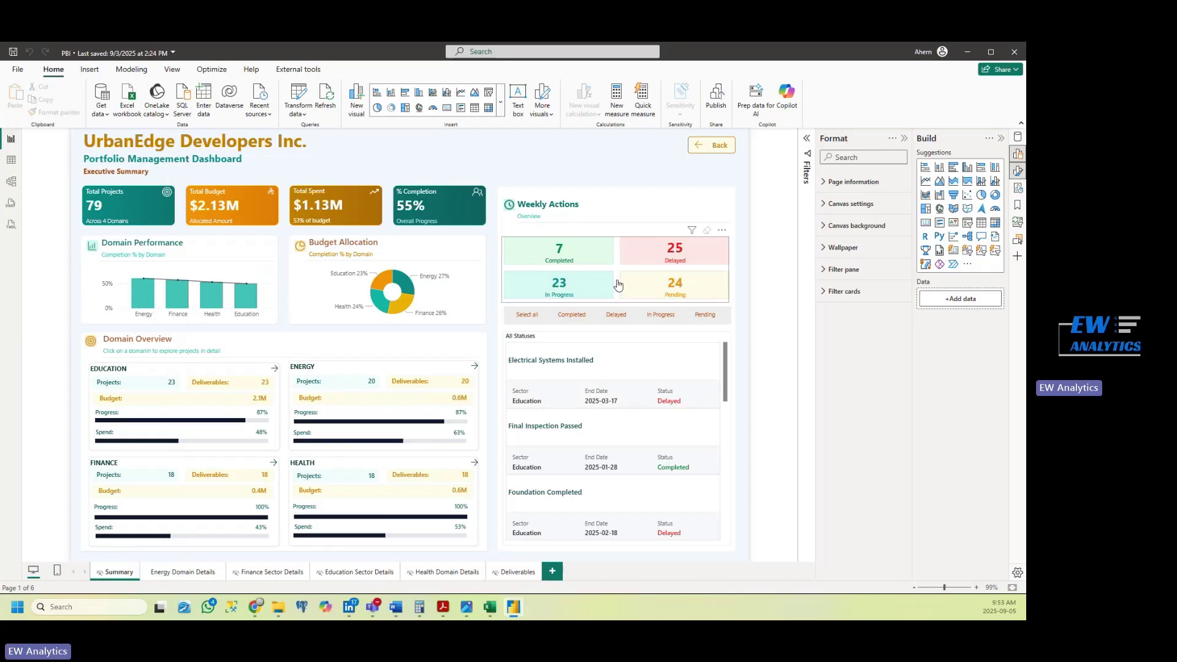
# - Move the status slicer off the Weekly Actions cards and back, and set its value transparency to 0% and back to 100%
pyautogui.click(620, 245)
pyautogui.moveTo(623, 206); pyautogui.dragTo(607, 172)
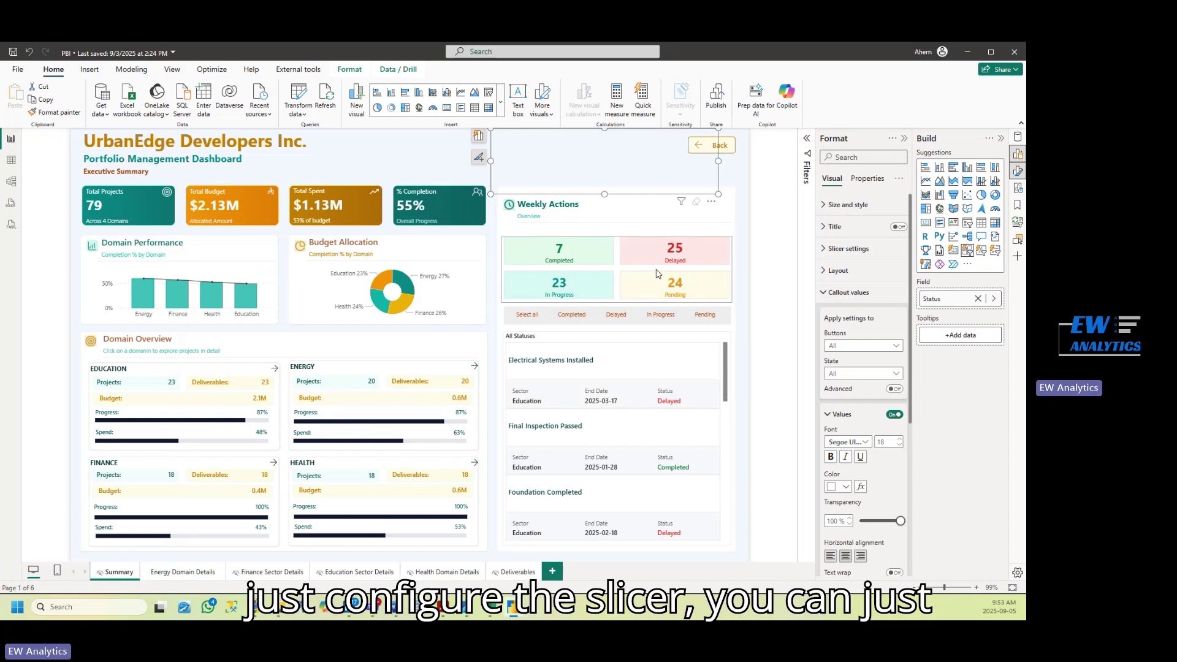
pyautogui.moveTo(593, 167); pyautogui.dragTo(606, 274)
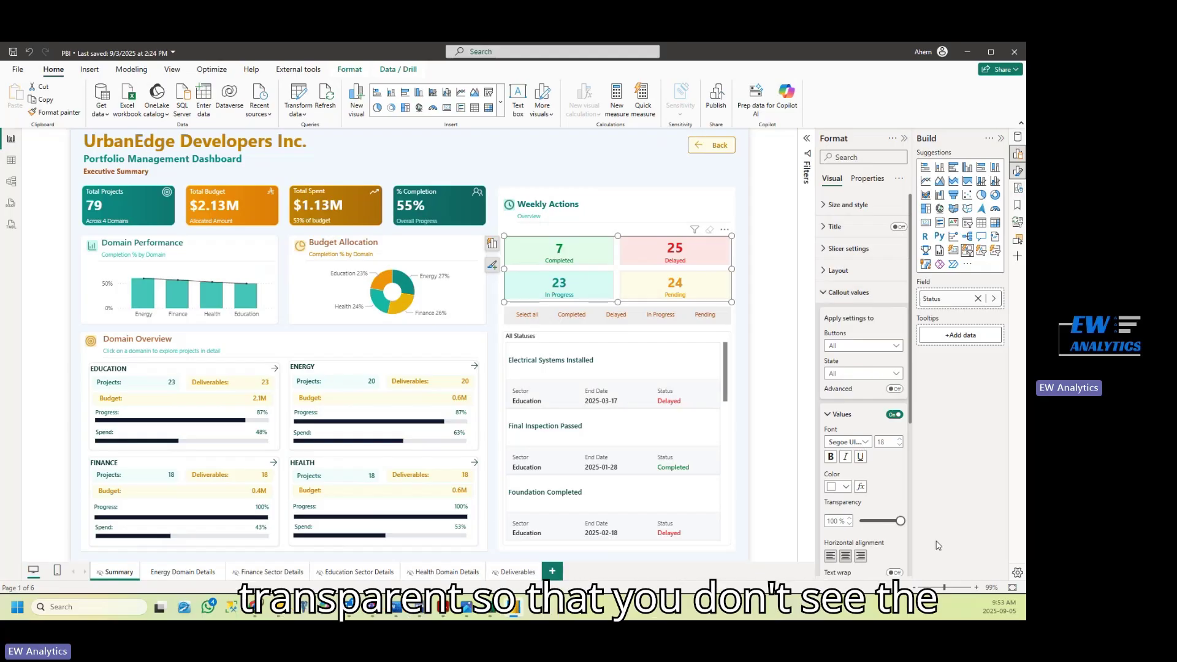
pyautogui.moveTo(900, 523); pyautogui.dragTo(849, 535)
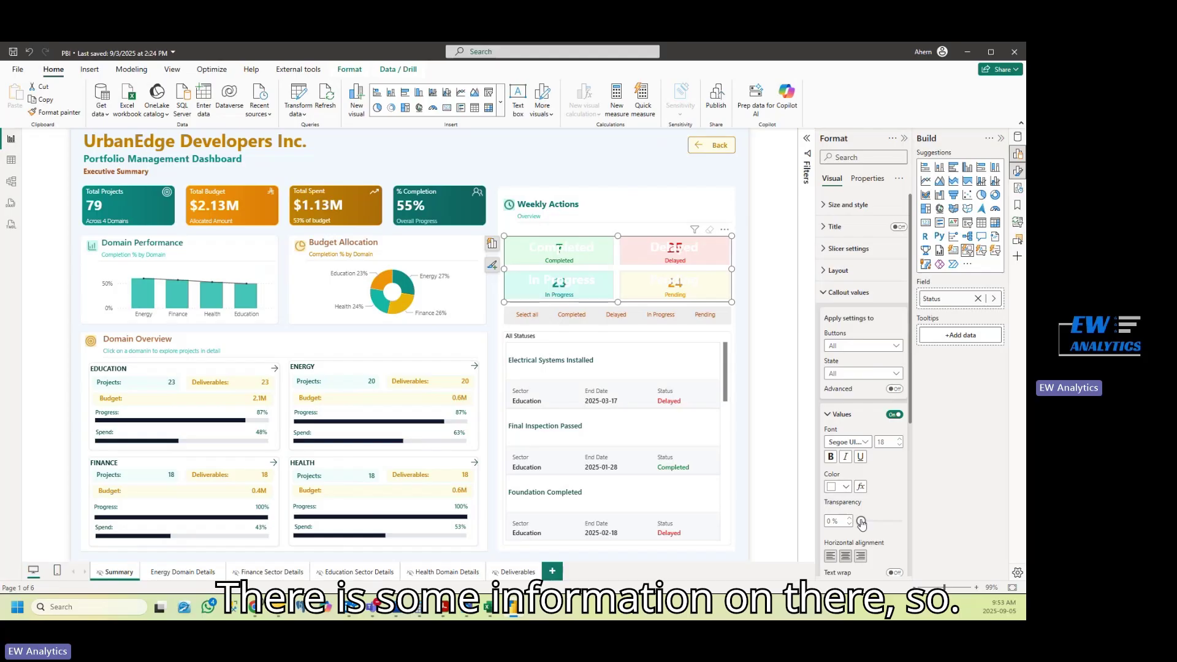
pyautogui.moveTo(861, 522); pyautogui.dragTo(900, 521)
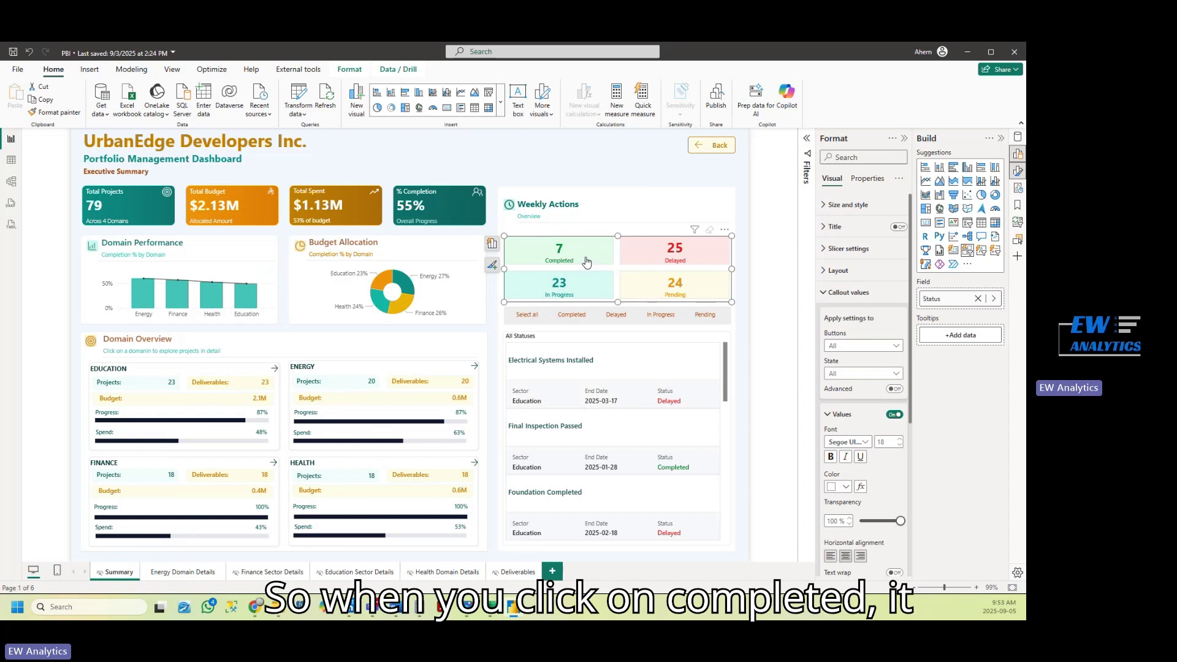
# - Test the slicer over the Weekly Actions cards by filtering the report to Completed and to Delayed, clearing each filter
pyautogui.click(587, 263)
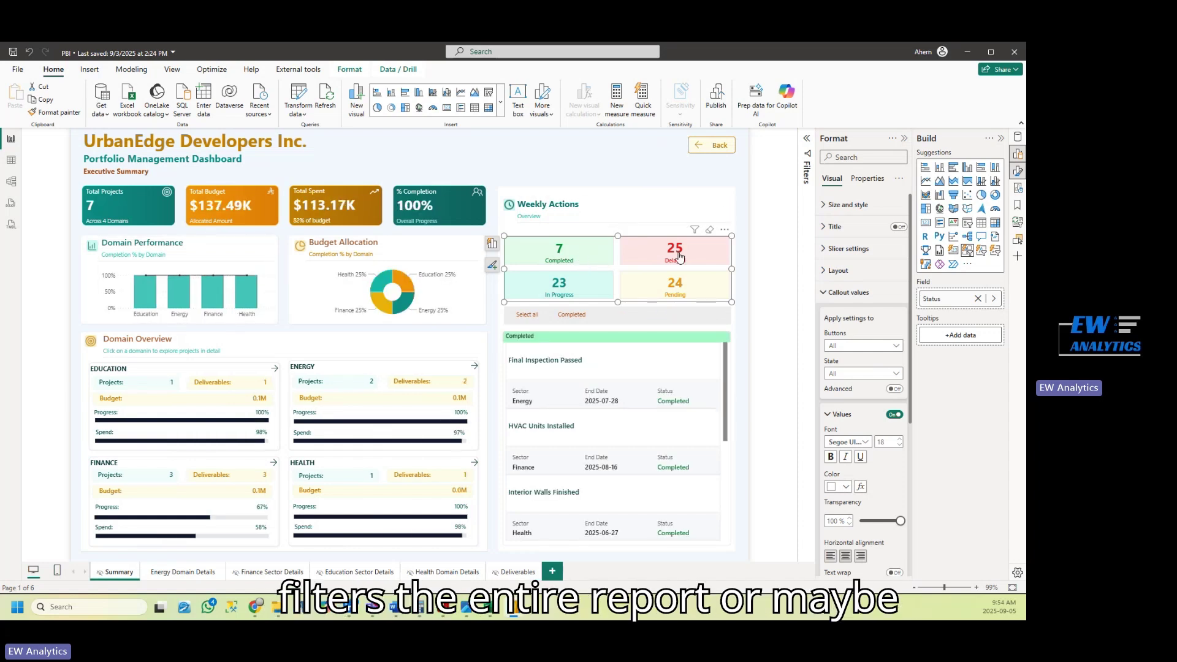
pyautogui.click(686, 256)
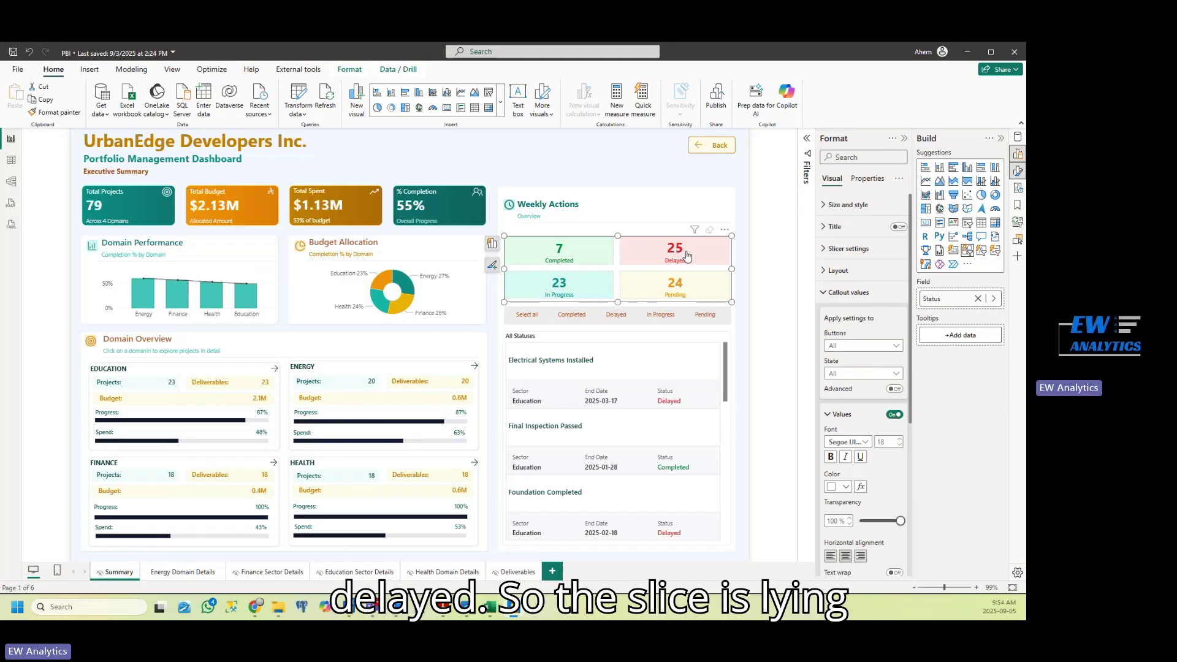
pyautogui.click(686, 256)
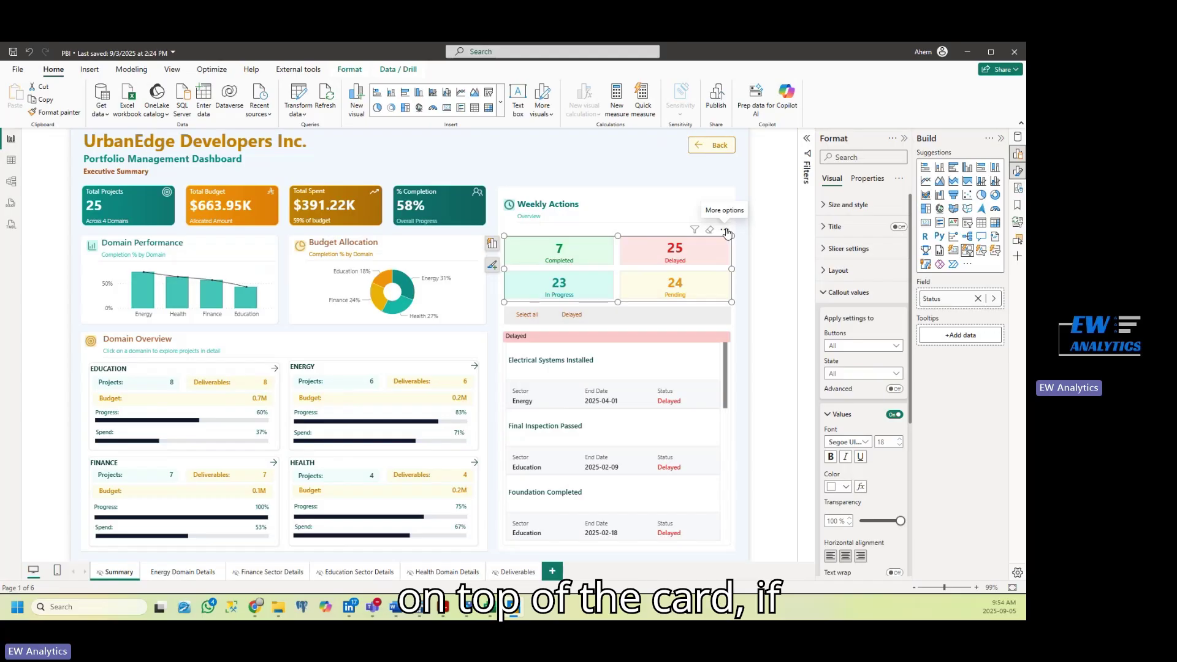
pyautogui.click(703, 265)
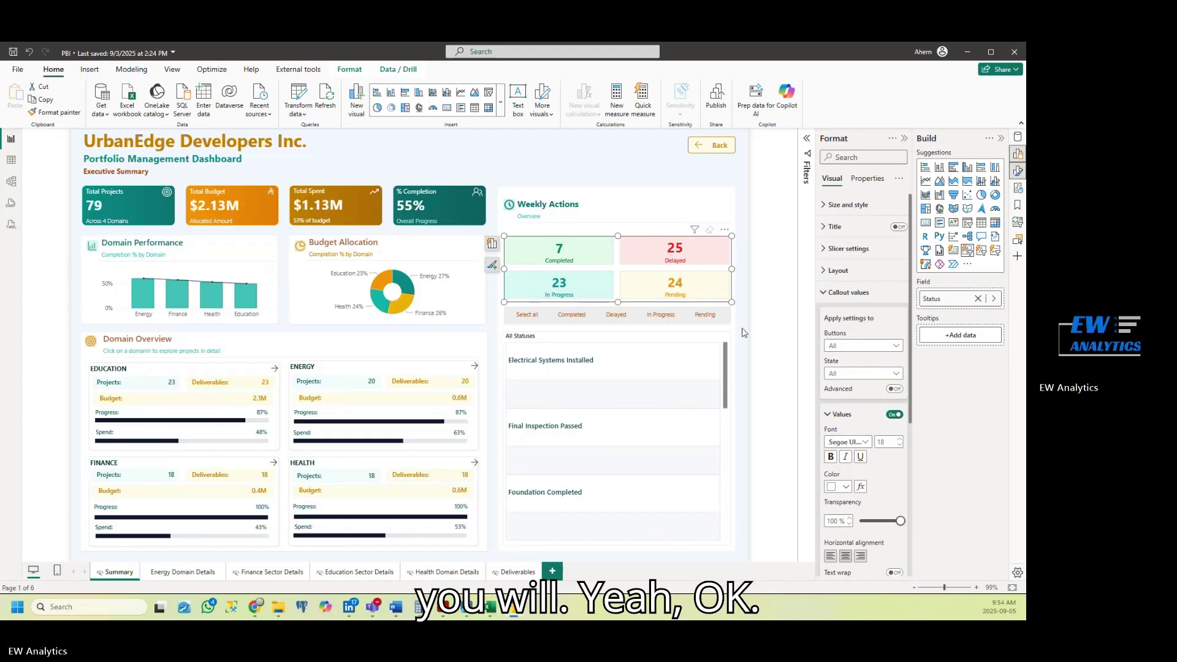
# - Filter the report in turn by Completed, Delayed and In Progress with the status slicer strip below the cards
pyautogui.click(544, 323)
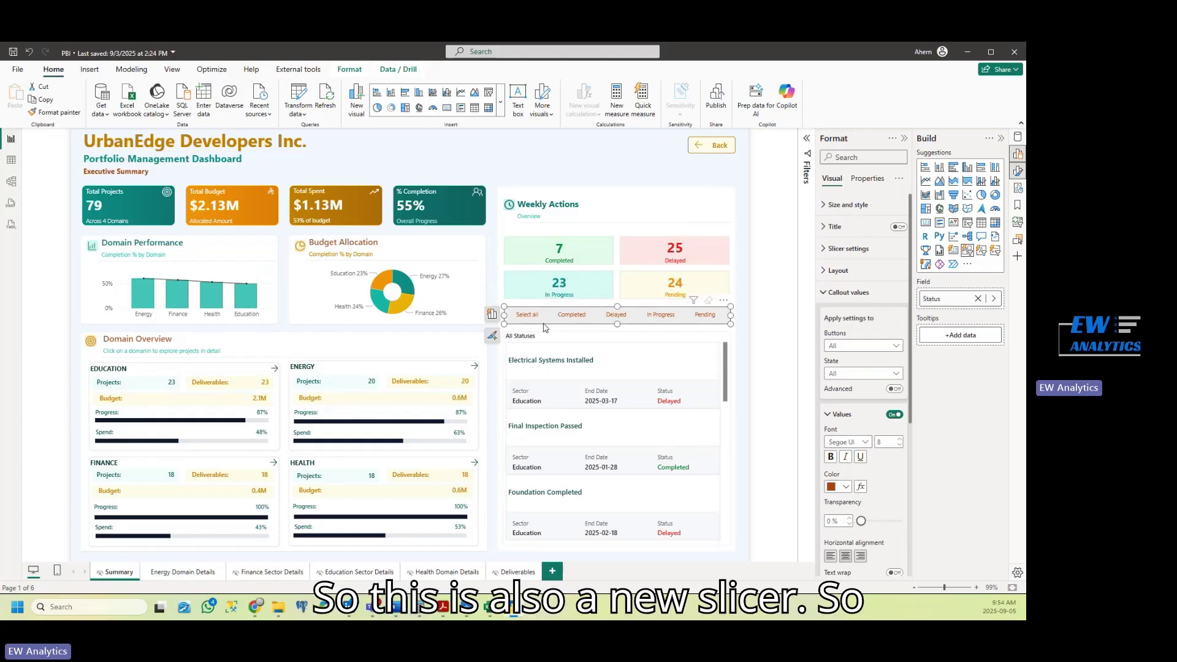
pyautogui.click(575, 317)
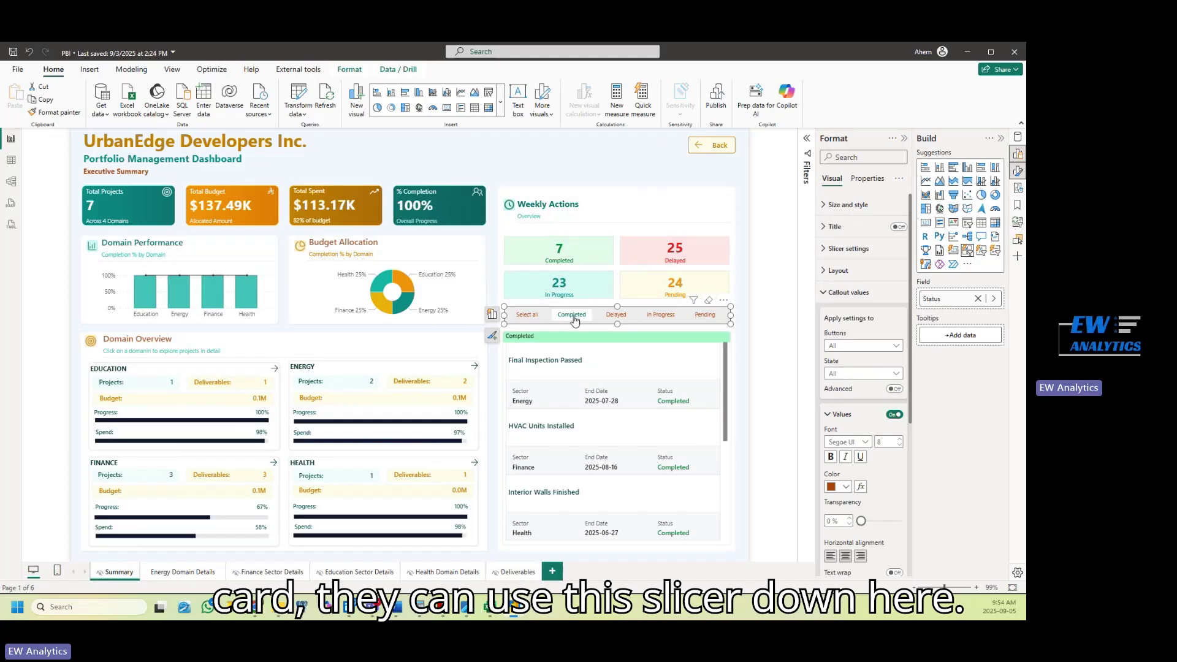
pyautogui.click(616, 315)
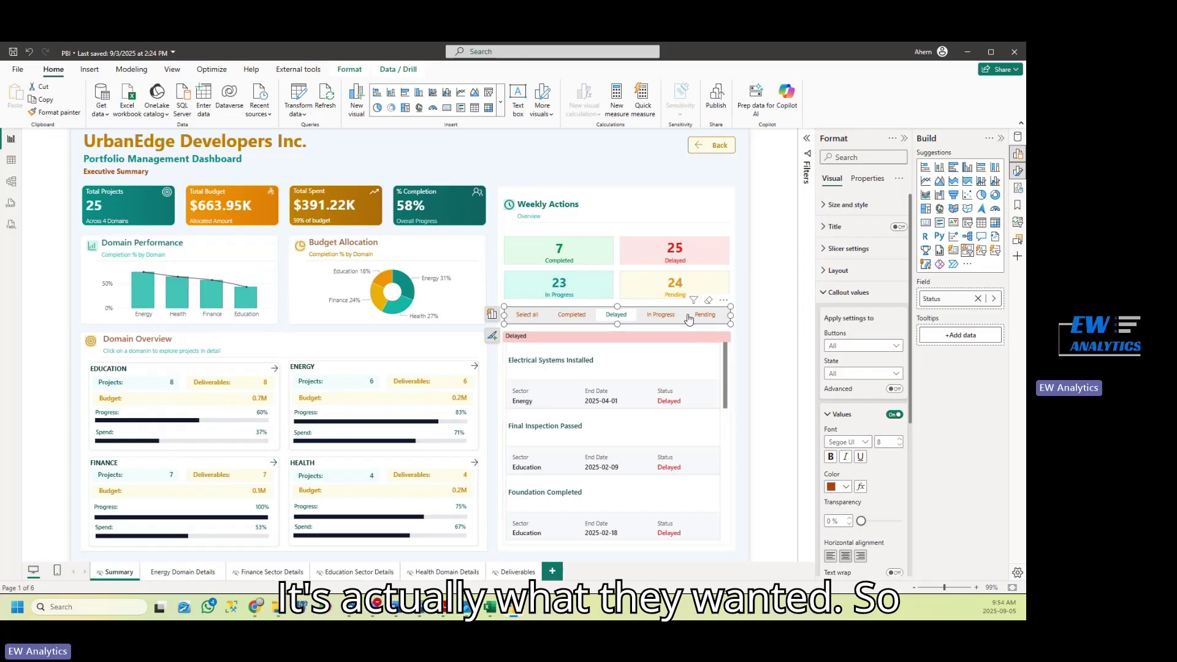
pyautogui.click(661, 316)
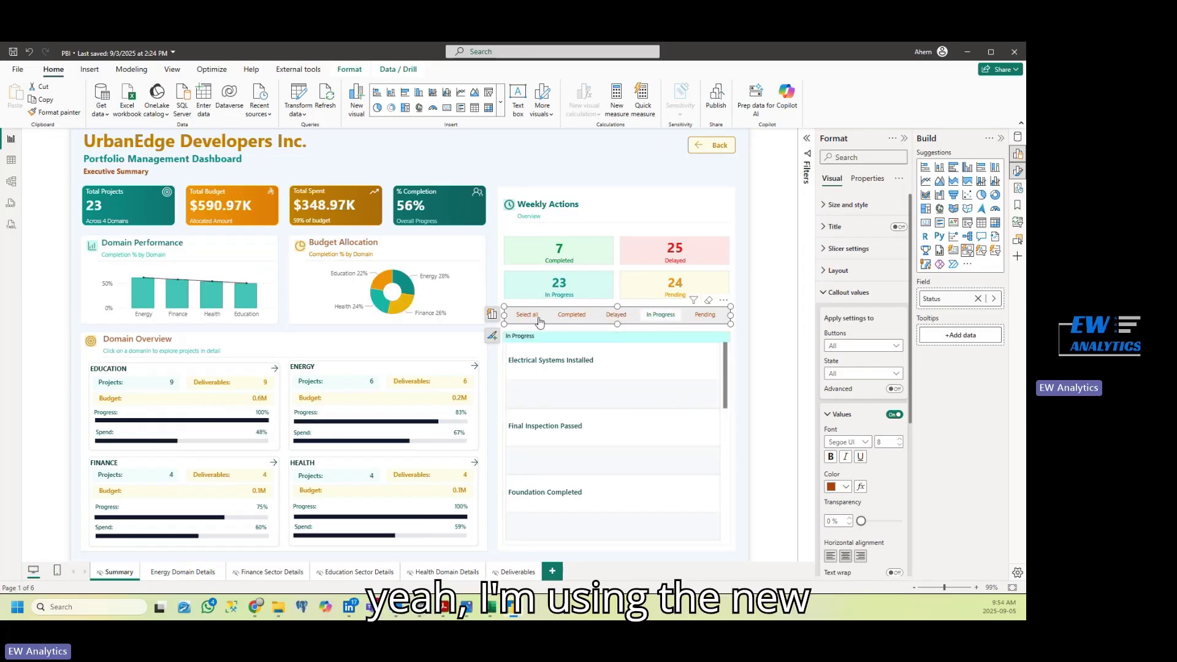
# - Select all statuses in the status slicer strip, clear the selection, and deselect the slicer
pyautogui.click(525, 315)
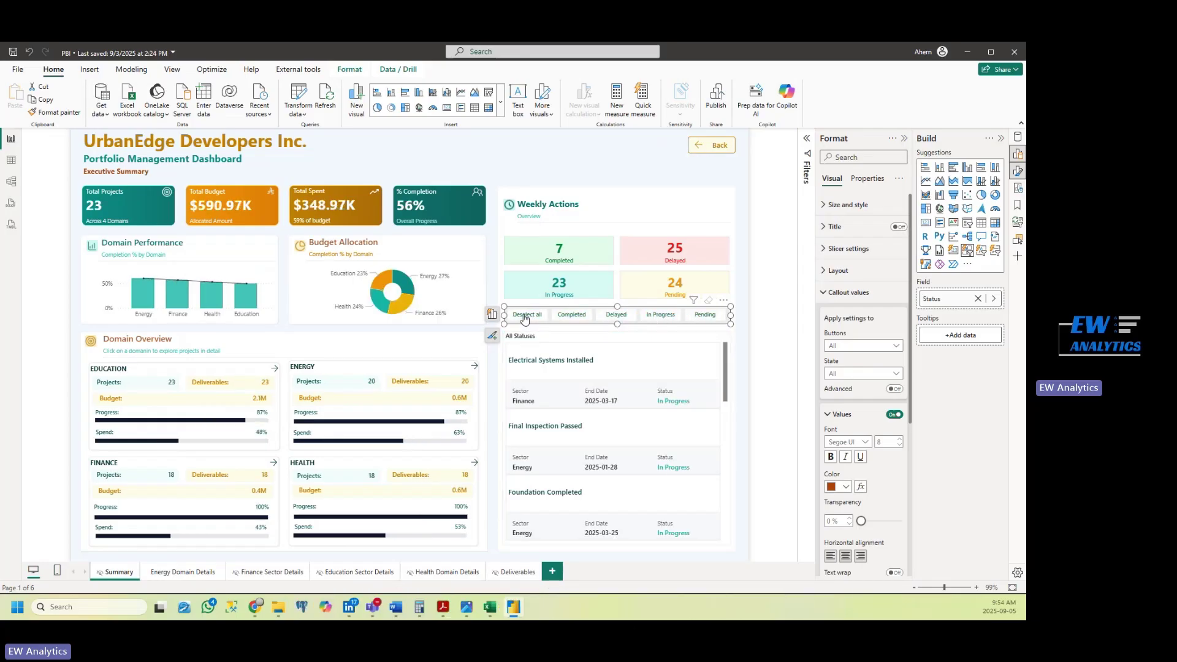
pyautogui.click(524, 316)
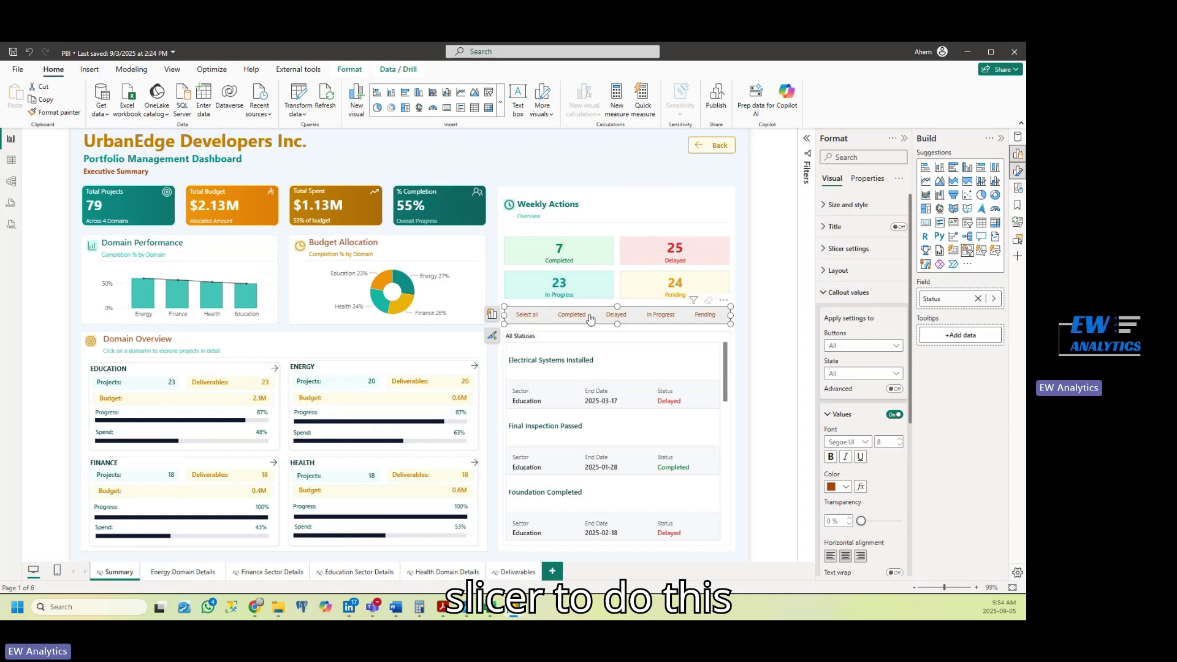
pyautogui.click(745, 349)
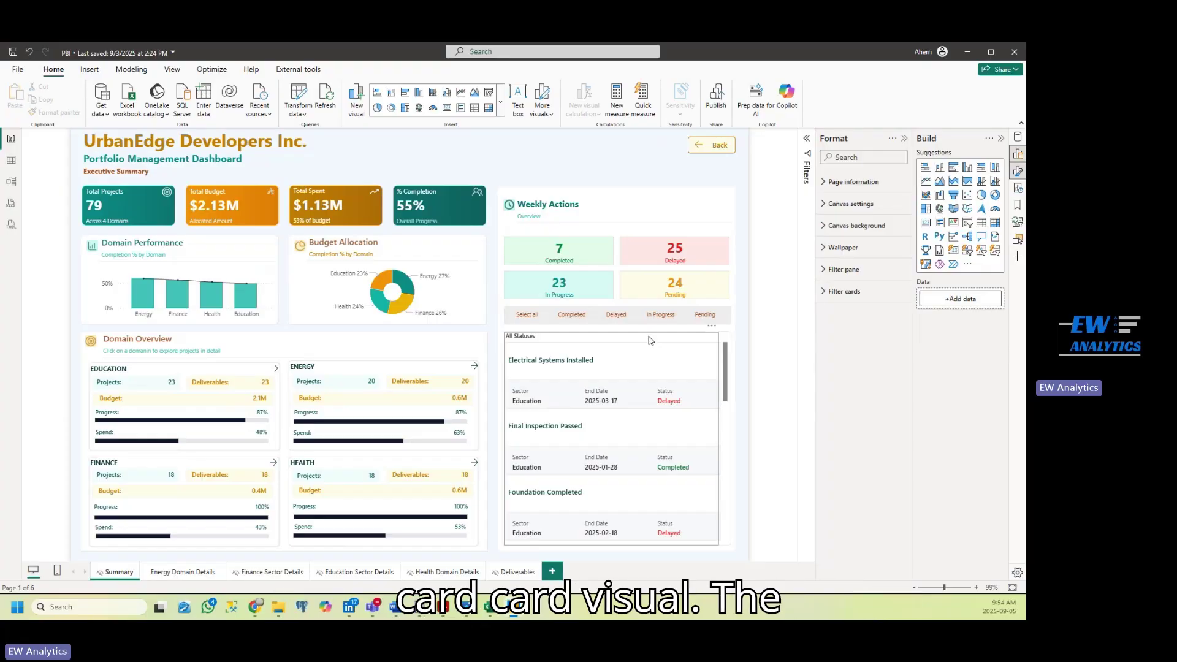
# - Examine the reference label, image and callout value settings of the All Statuses card list and browse through its cards
pyautogui.click(726, 436)
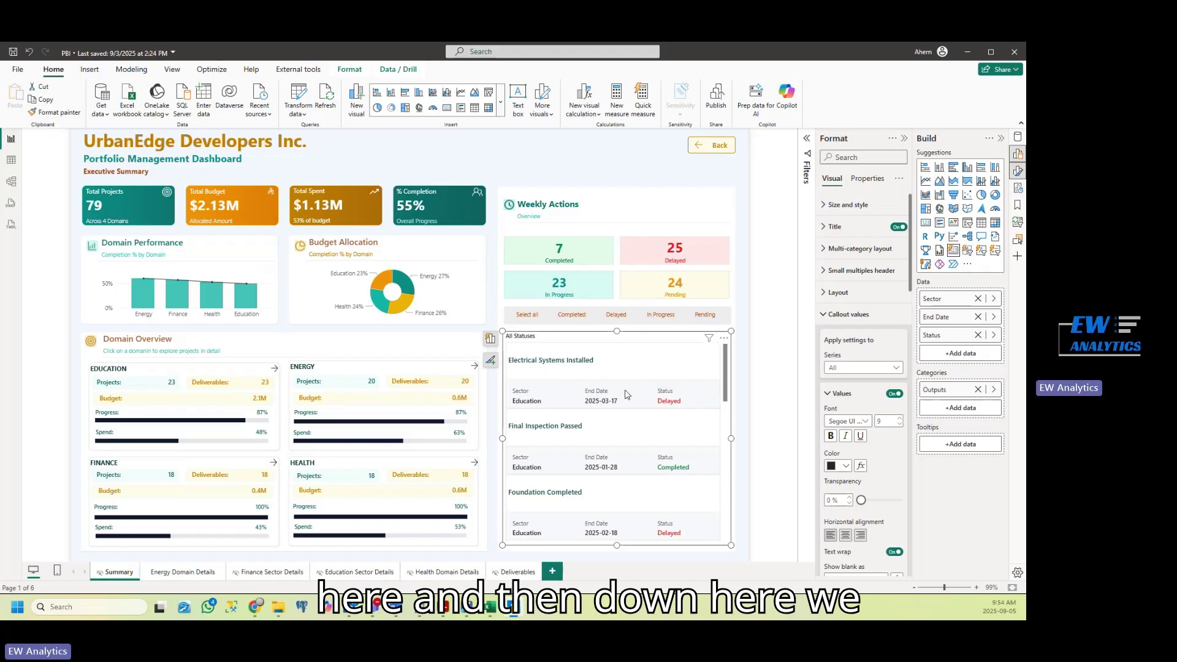
pyautogui.click(829, 315)
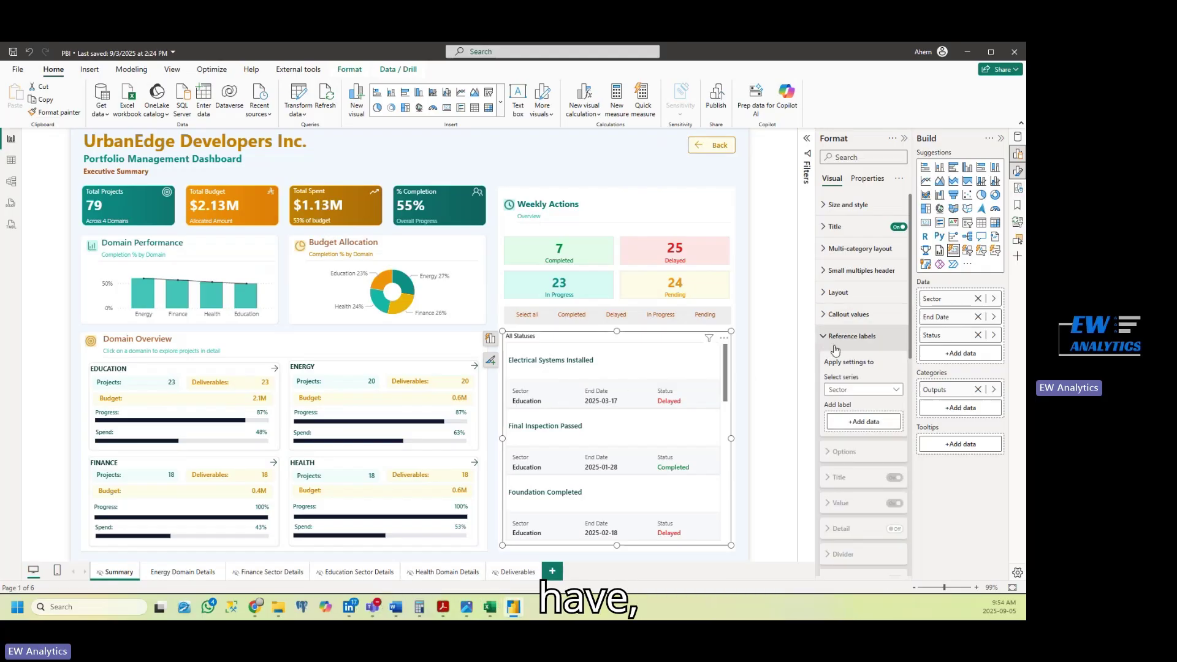
pyautogui.scroll(-1, 838, 344)
pyautogui.click(844, 260)
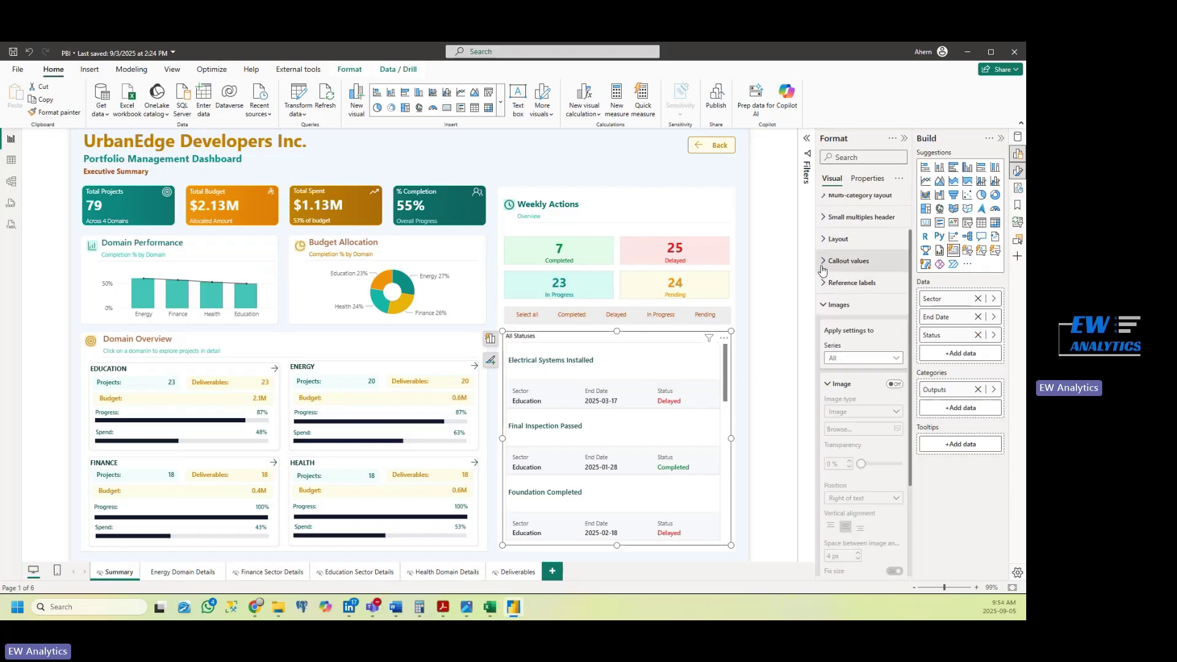
pyautogui.scroll(-3, 858, 306)
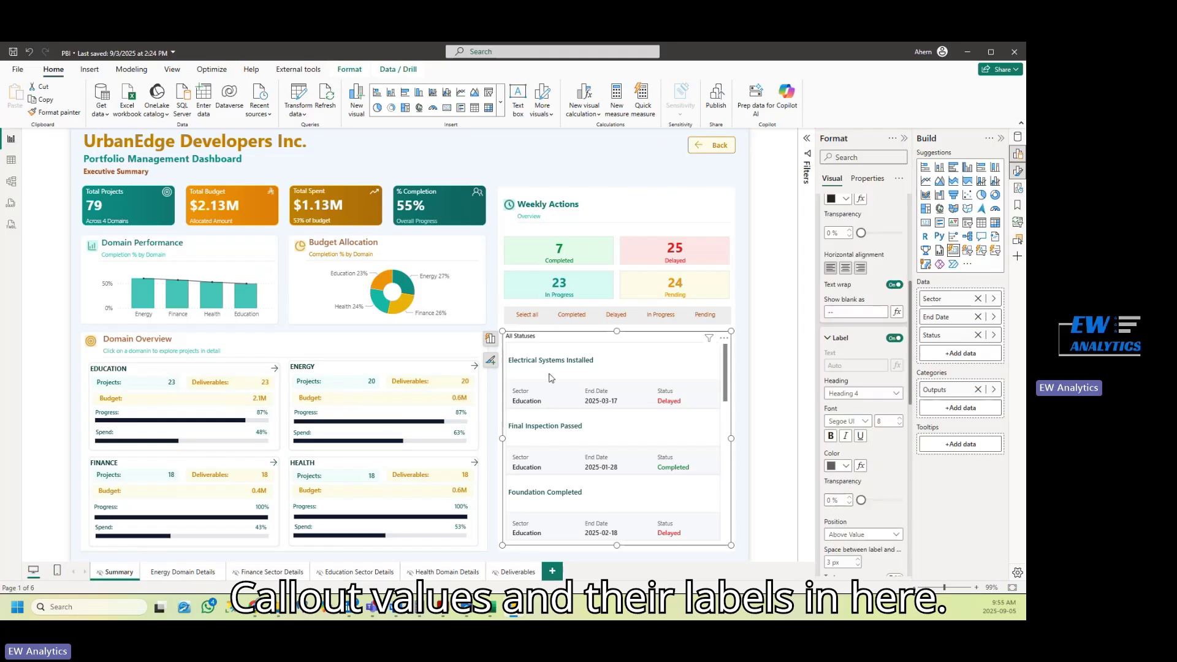
pyautogui.scroll(-6, 622, 417)
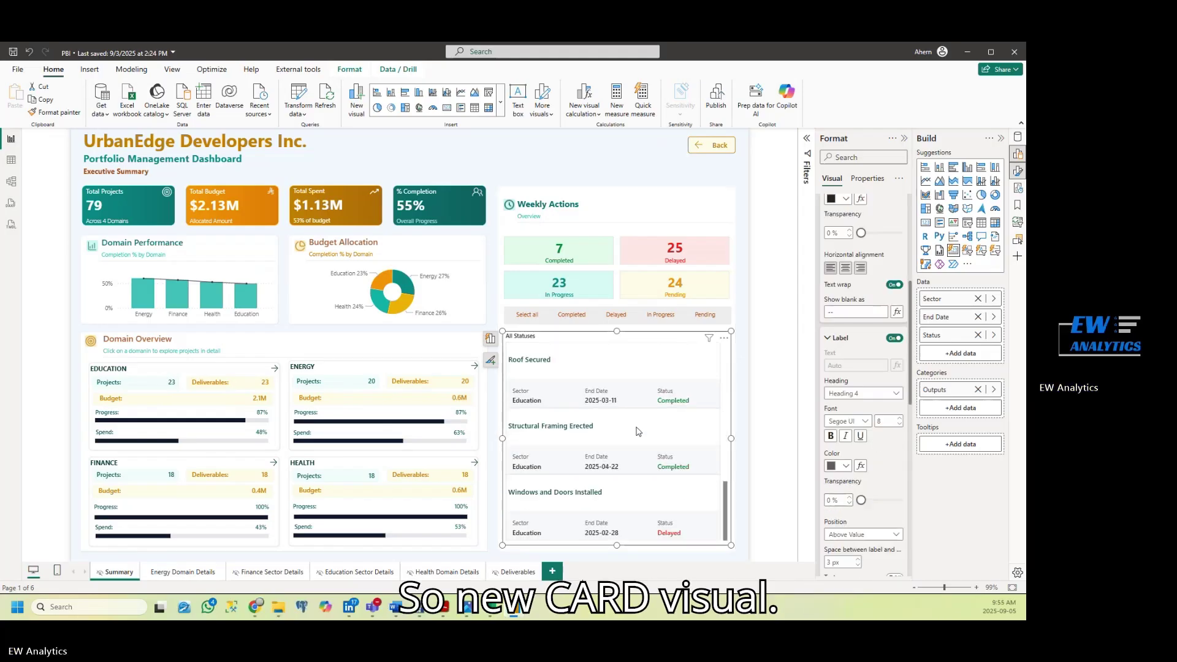
pyautogui.scroll(6, 638, 431)
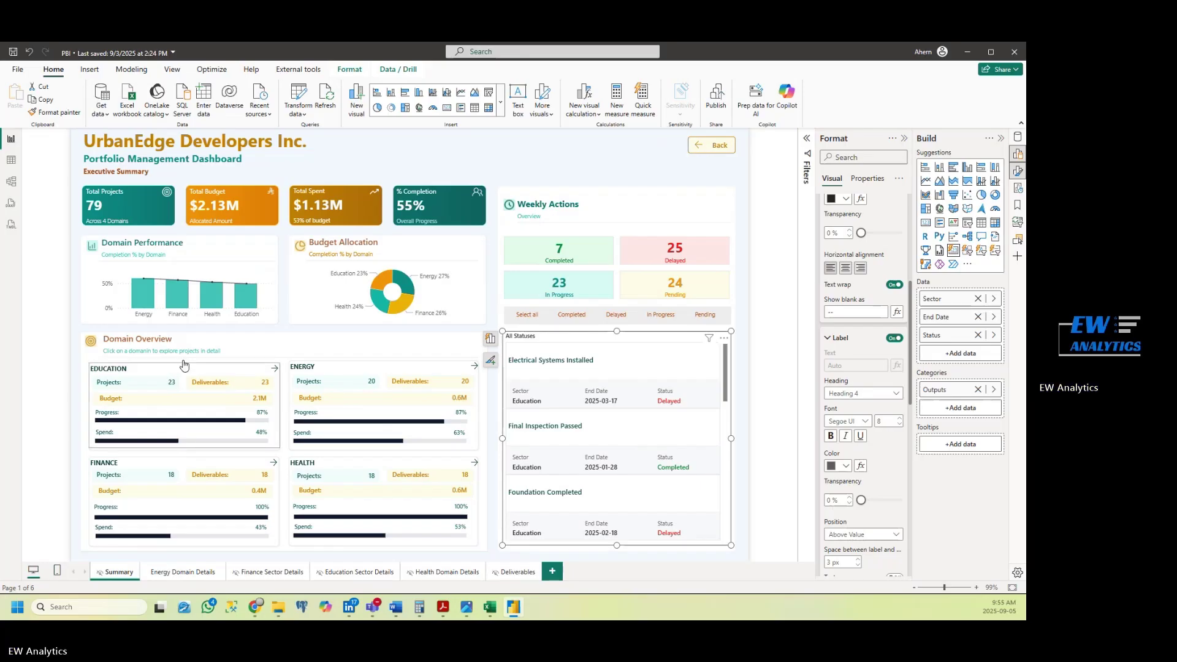
# - Move the button overlay off the Education card onto the Domain Performance chart and select the Education Deliverables card
pyautogui.click(78, 339)
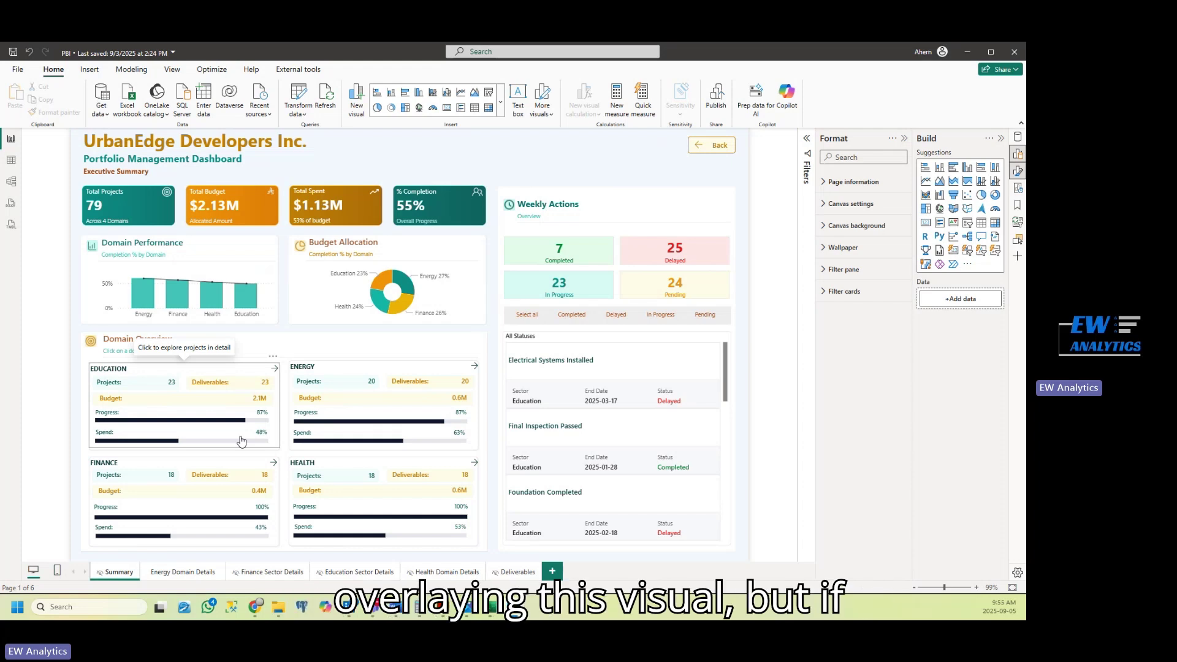
pyautogui.moveTo(242, 440); pyautogui.dragTo(244, 325)
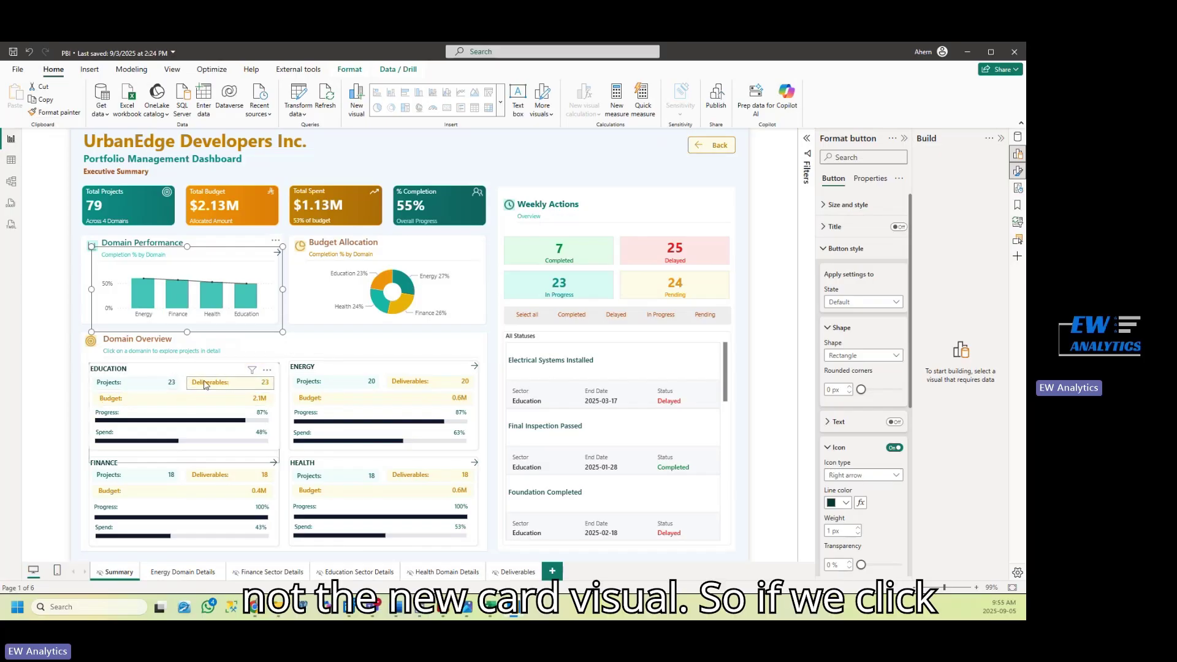
pyautogui.click(245, 386)
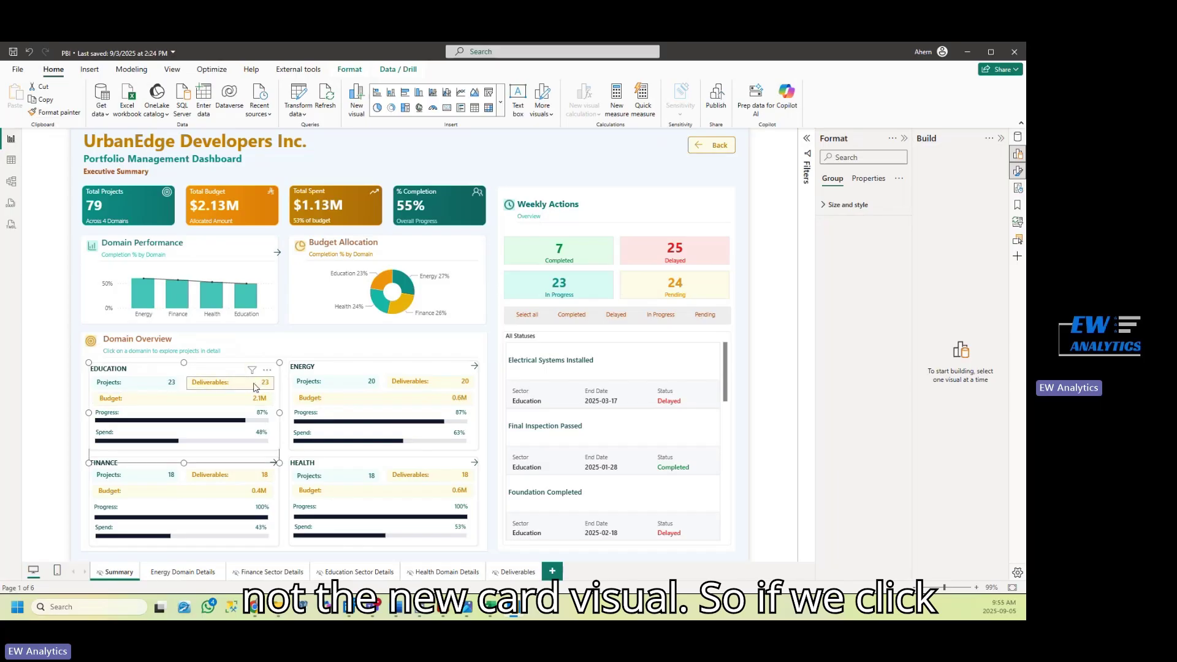
pyautogui.click(256, 389)
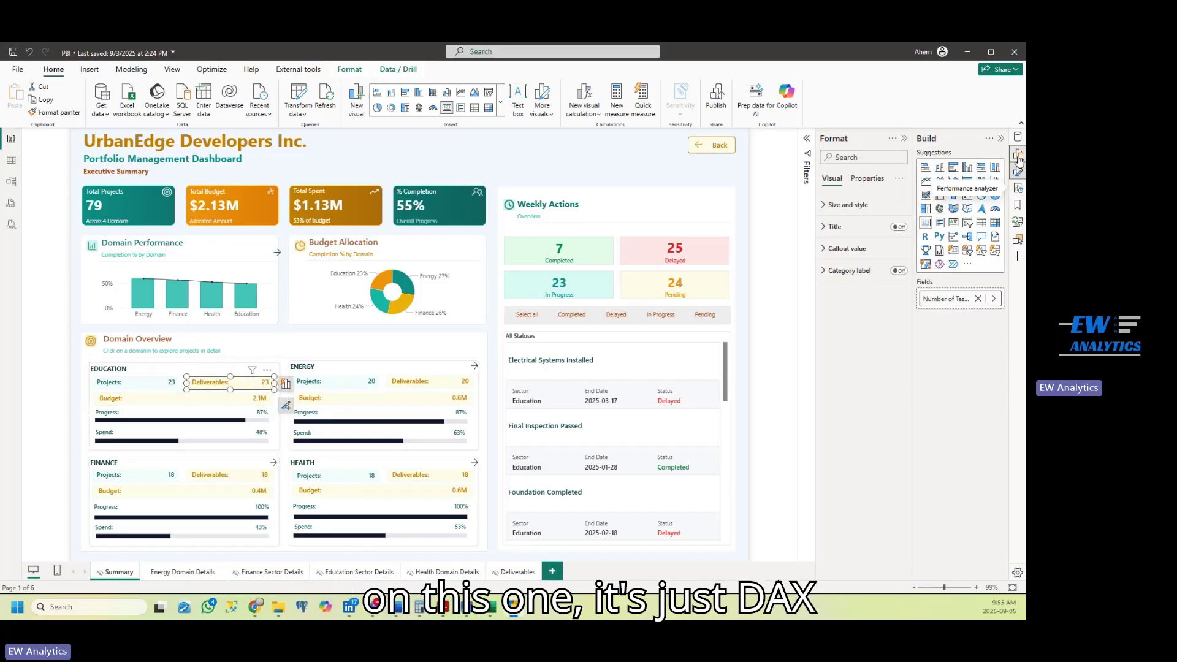
# - Examine the DAX formula of the Number of Tasks Text measure, including its REPT spacing and the Number of Deliverables reference
pyautogui.click(1018, 136)
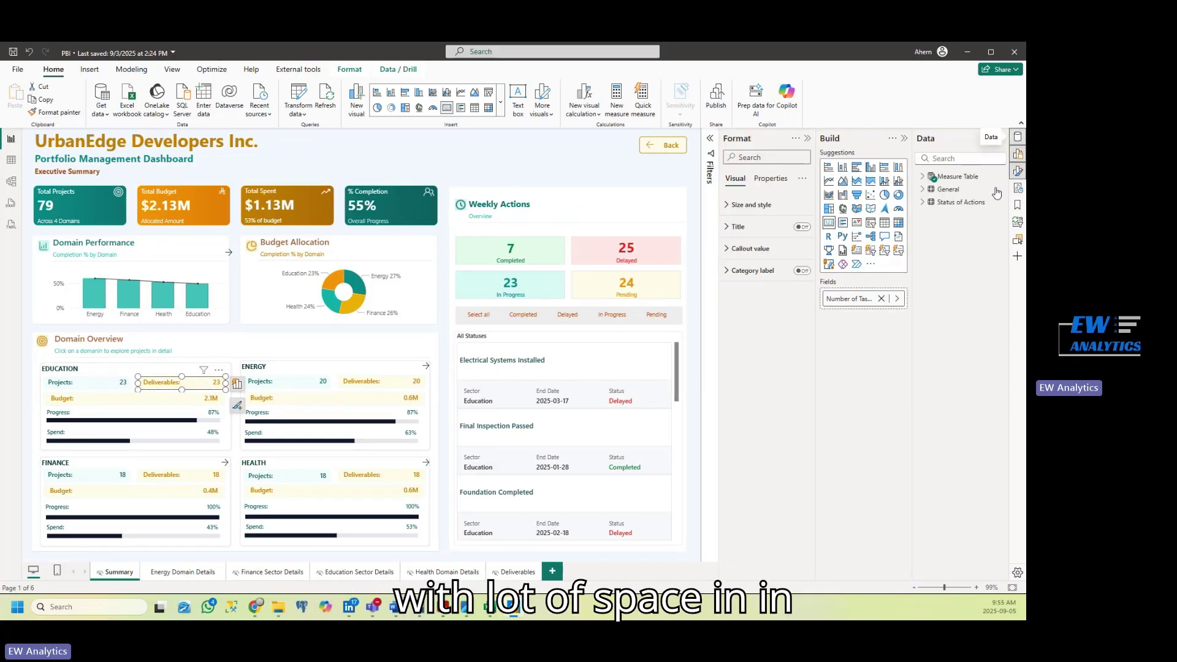
pyautogui.click(922, 176)
pyautogui.click(973, 458)
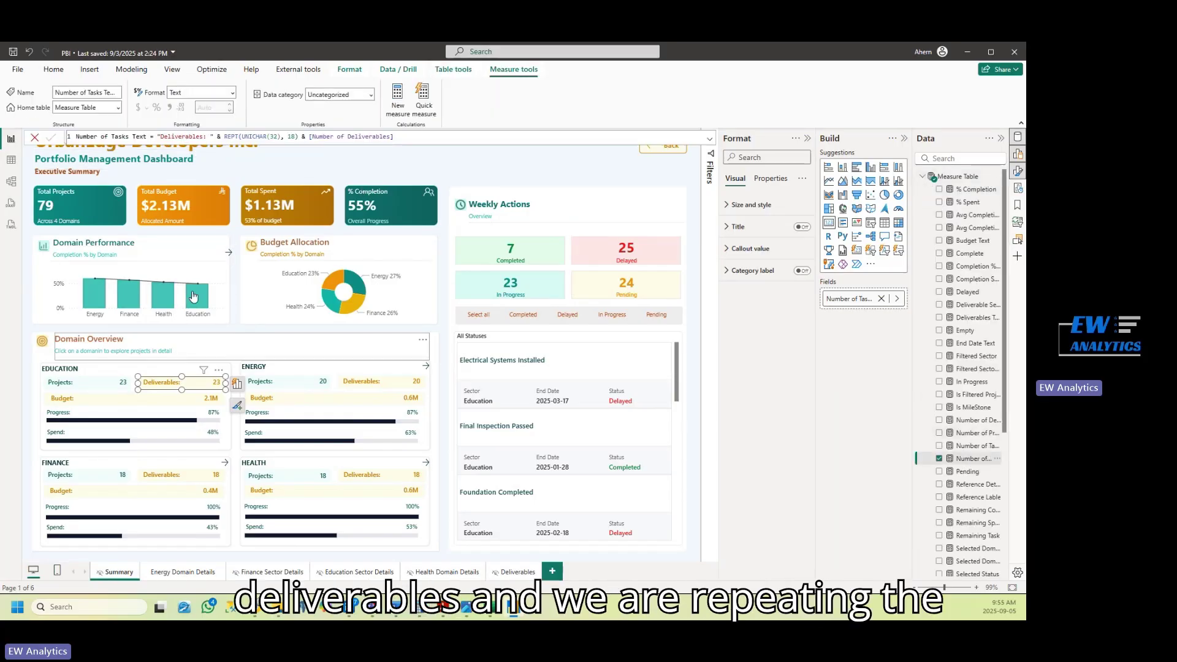
pyautogui.moveTo(225, 137)
pyautogui.mouseDown()
pyautogui.moveTo(289, 137)
pyautogui.moveTo(240, 138)
pyautogui.mouseUp()
pyautogui.click(281, 137)
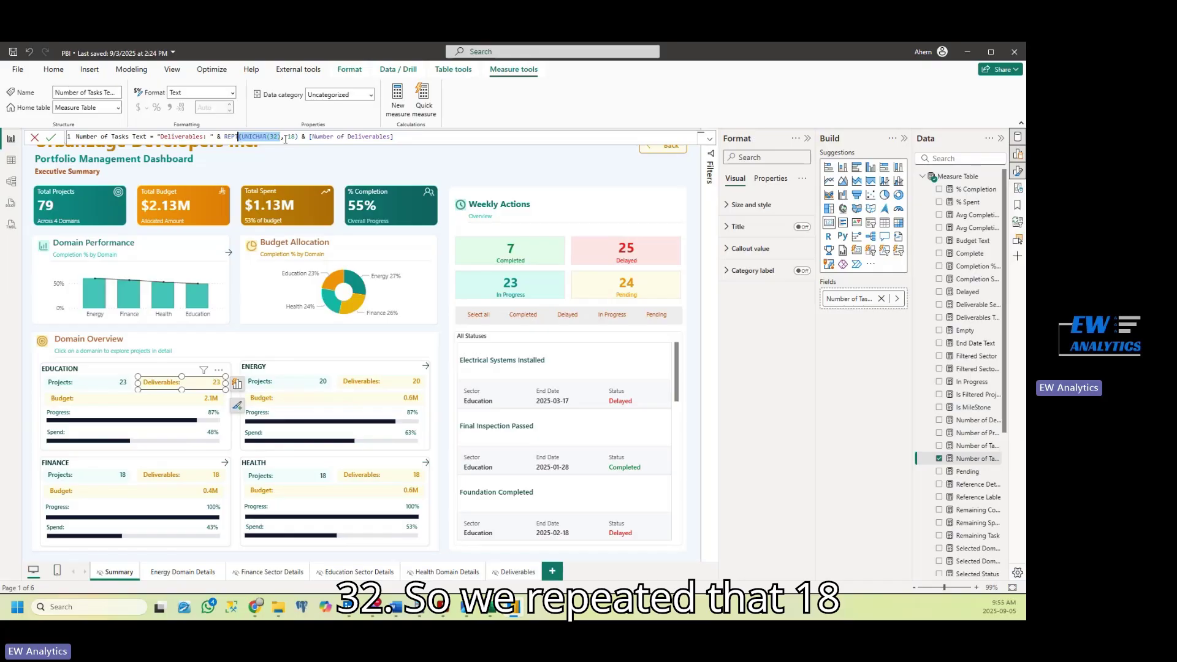
pyautogui.click(227, 136)
pyautogui.click(295, 137)
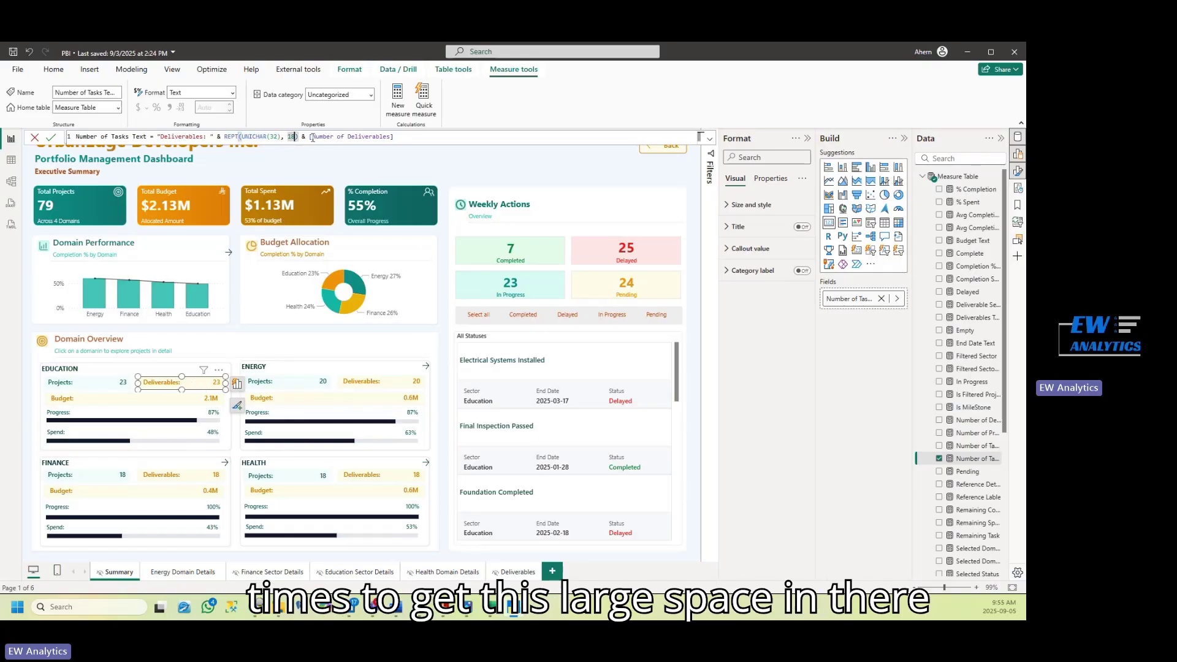
pyautogui.moveTo(309, 137); pyautogui.dragTo(403, 137)
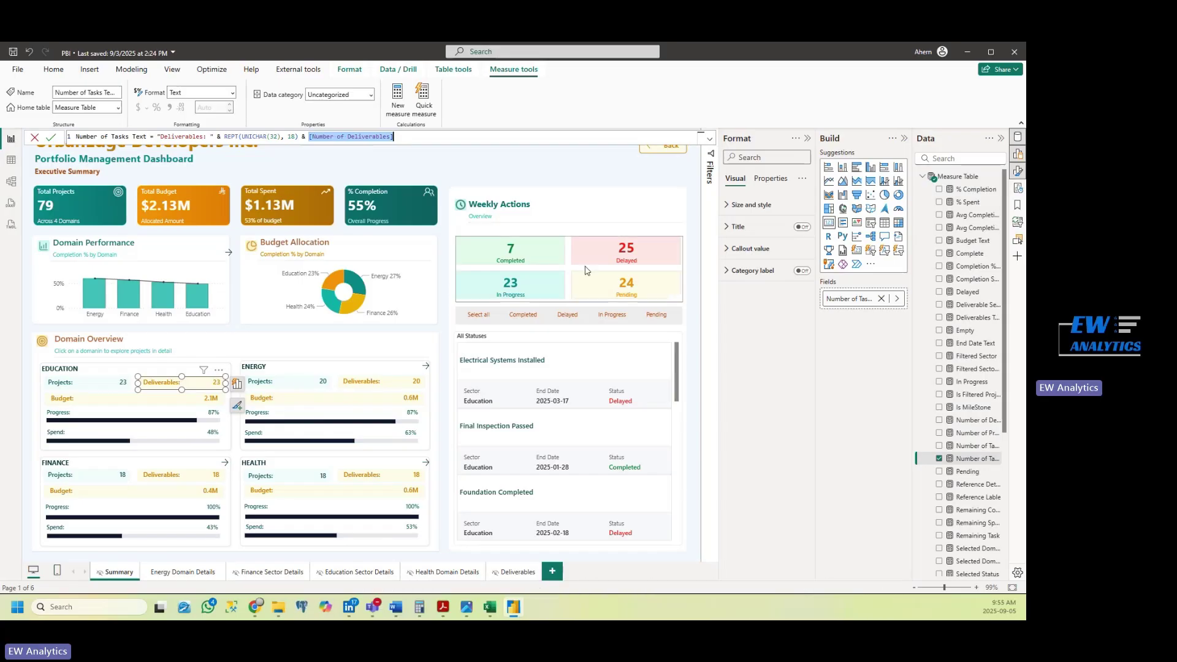
# - Leave the measure formula and check the callout value settings of the Education Deliverables card
pyautogui.click(948, 179)
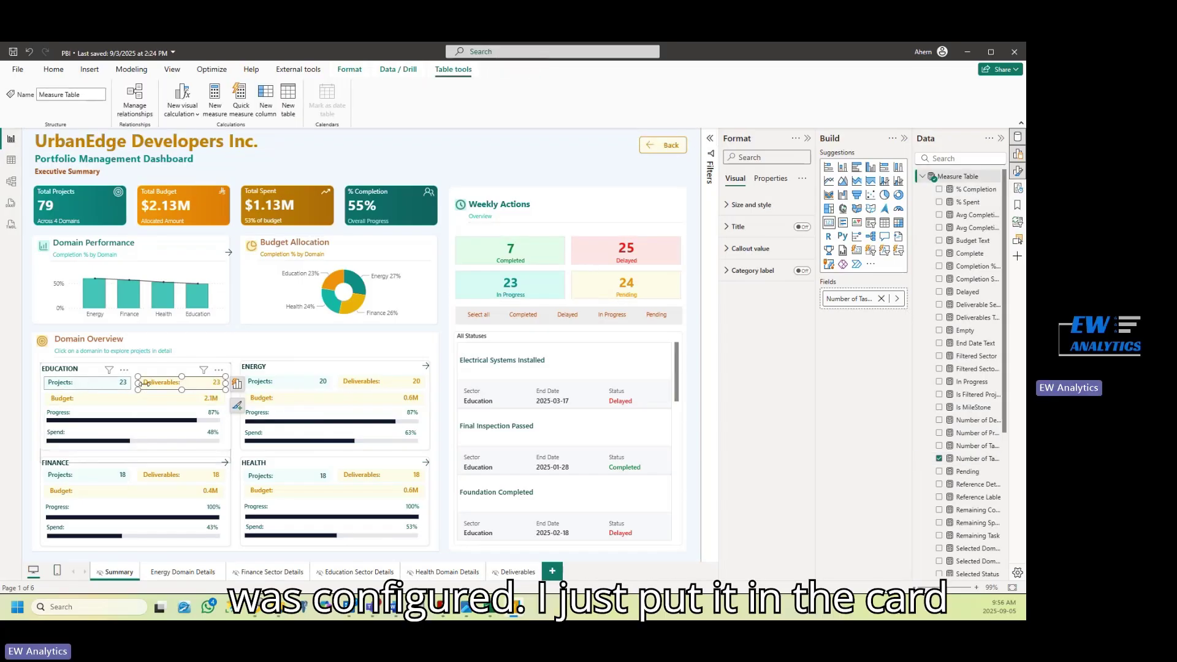
pyautogui.click(751, 248)
pyautogui.click(750, 249)
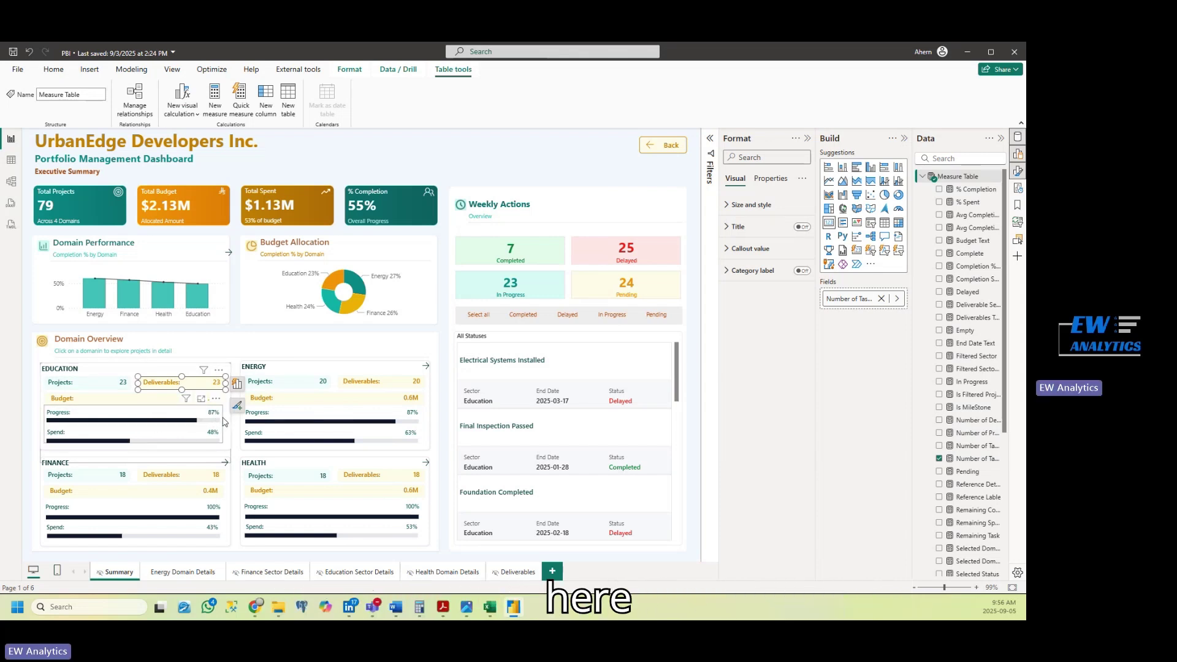
# - Examine the Task % and Remaining Task measure formulas behind the Education card's progress bar chart
pyautogui.click(221, 424)
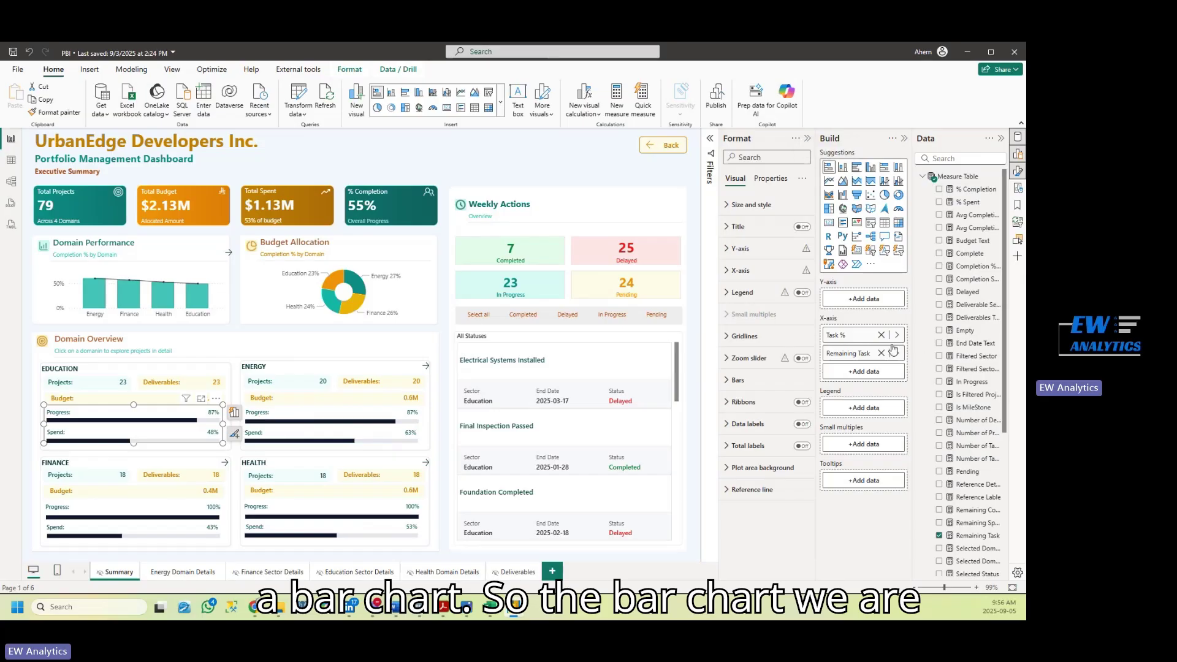
pyautogui.scroll(-4, 929, 443)
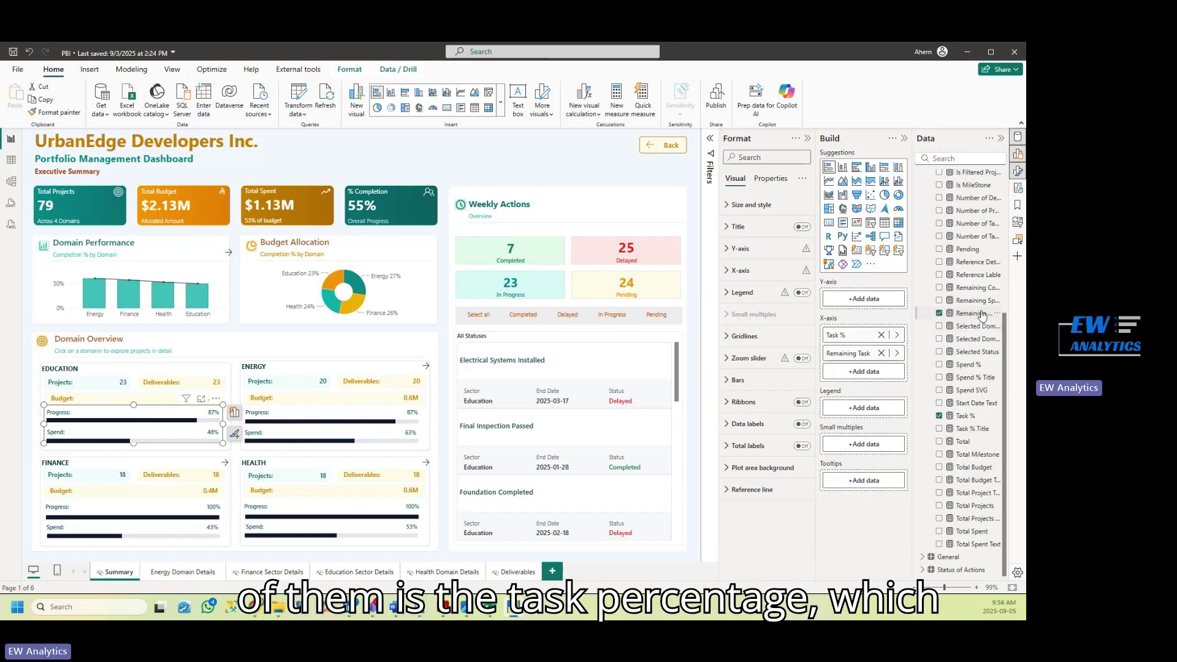
pyautogui.click(969, 416)
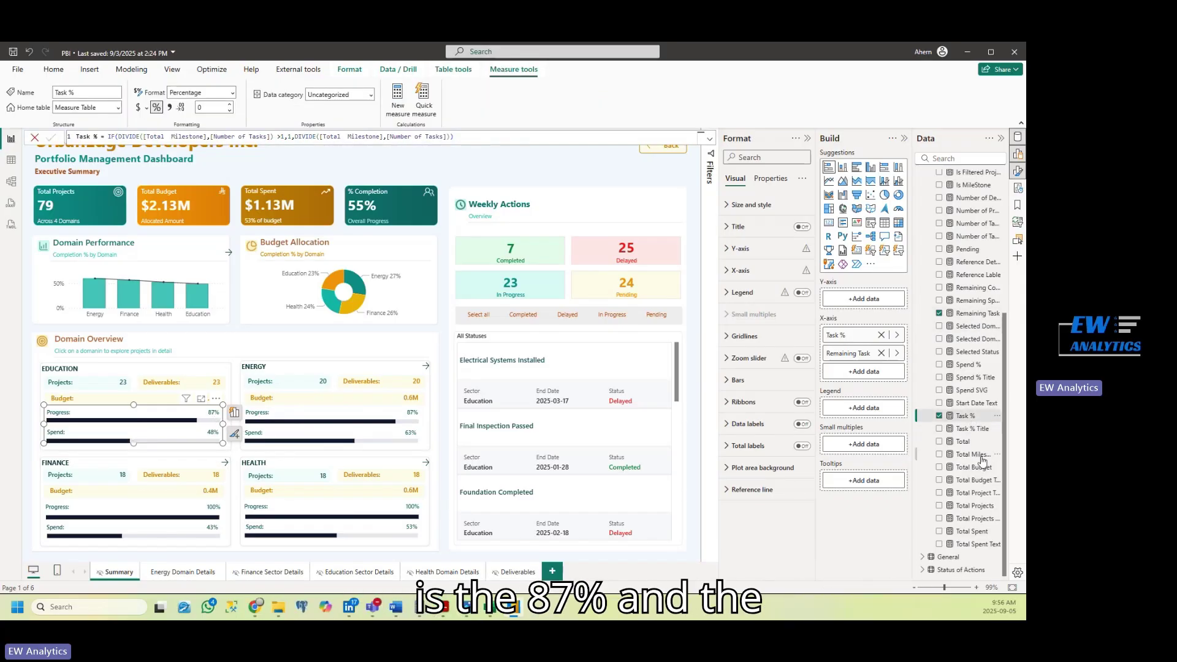
pyautogui.click(978, 314)
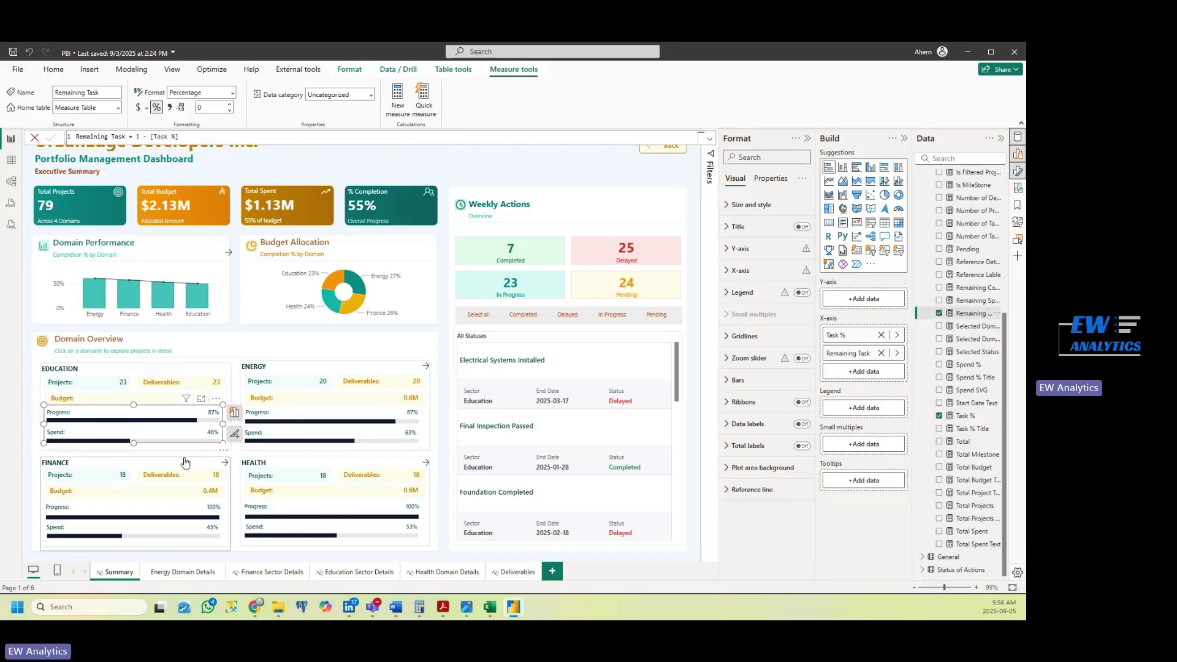
pyautogui.click(142, 136)
pyautogui.write('-')
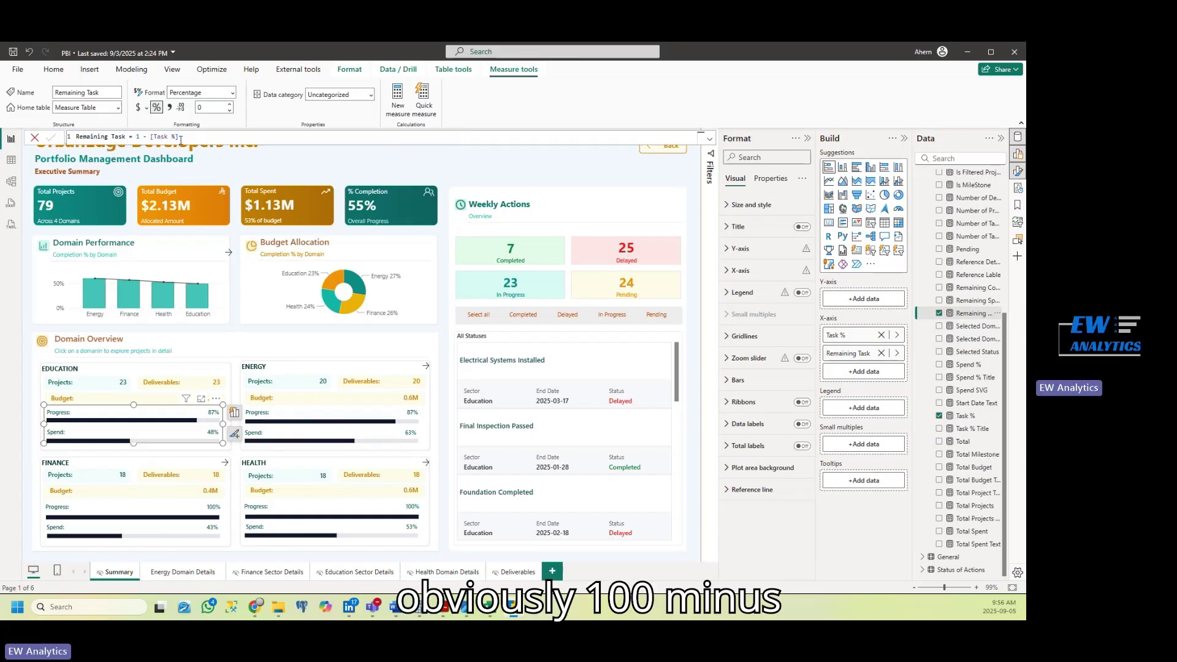
pyautogui.click(180, 137)
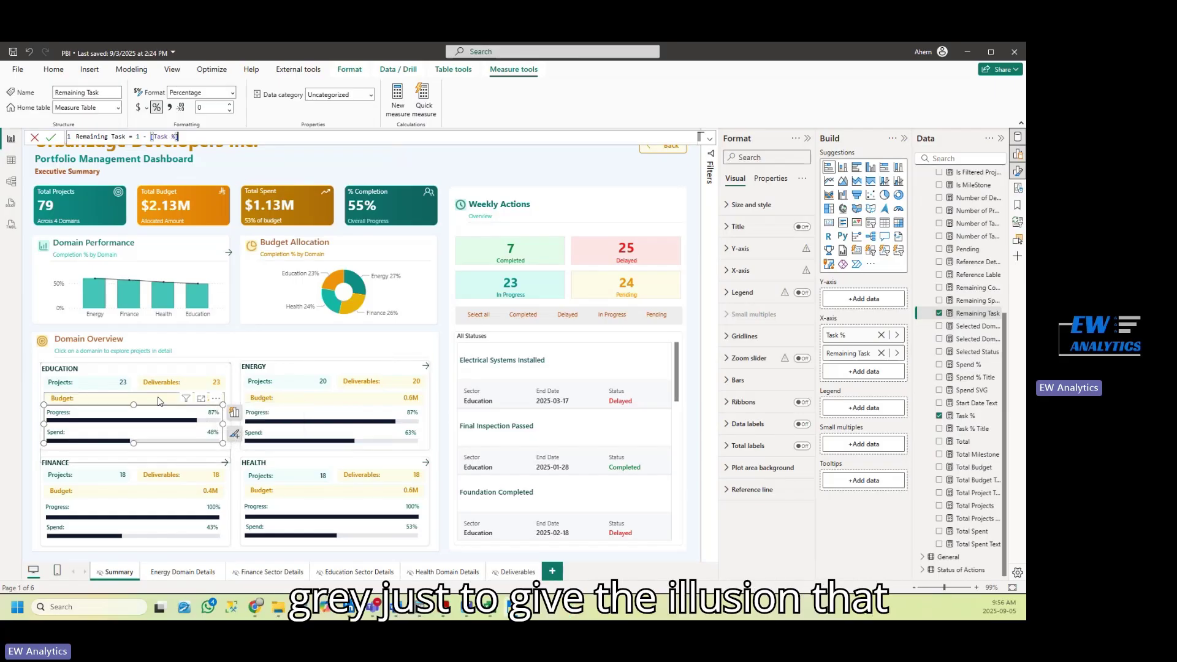
# - Move the button overlay from the Domain Performance chart back over the Education card and deselect it
pyautogui.click(233, 328)
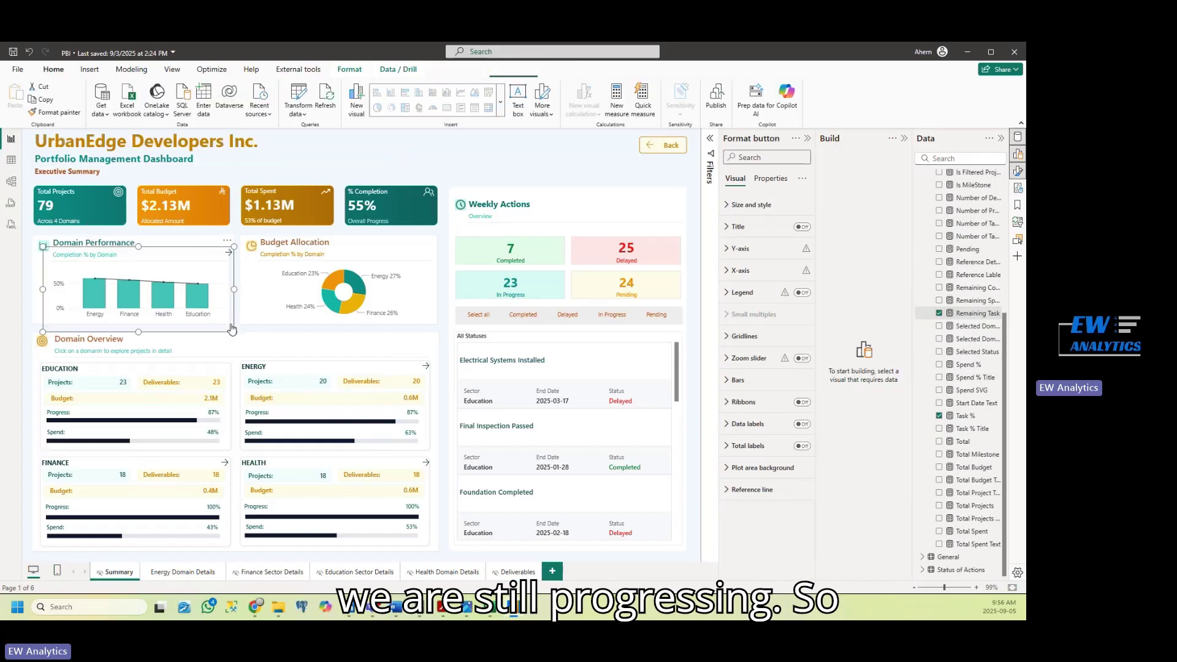
pyautogui.moveTo(216, 334); pyautogui.dragTo(216, 446)
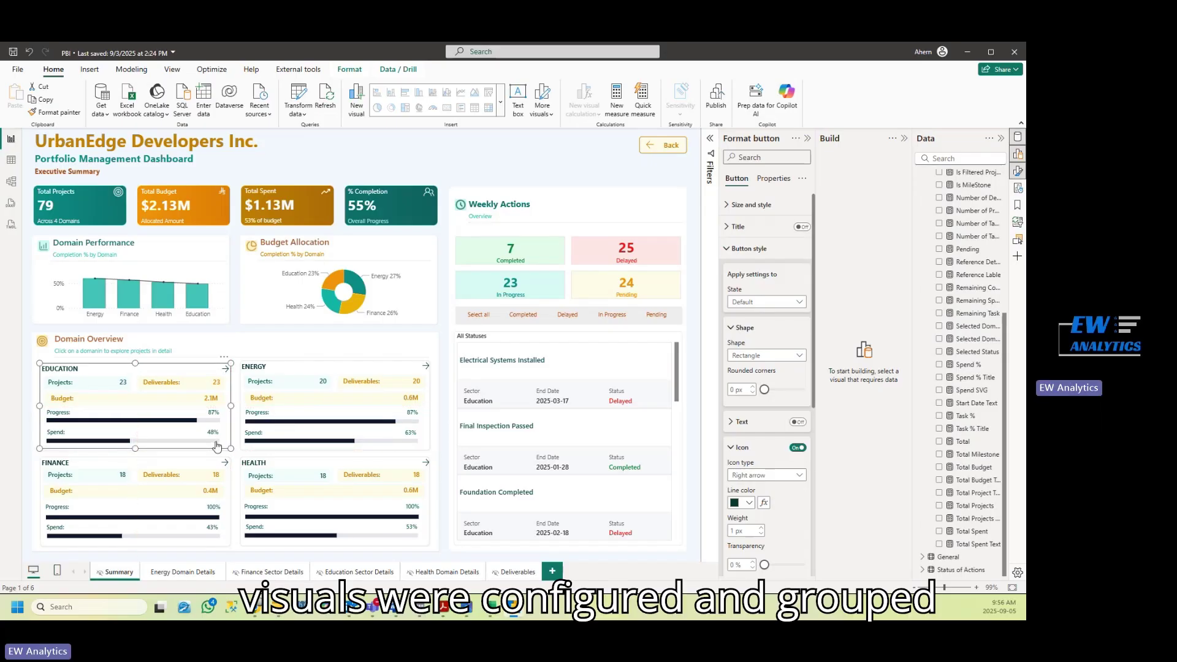
pyautogui.click(27, 389)
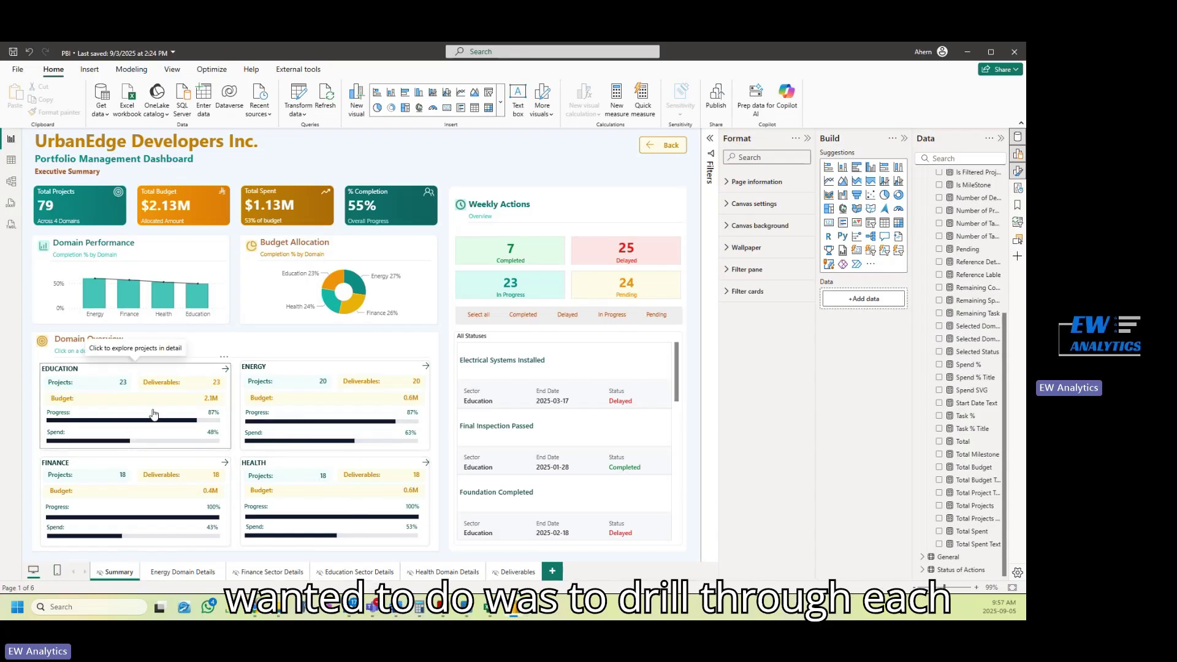
# - Examine the Education button's icon and action settings, including the action type and destination page, then deselect it
pyautogui.click(92, 411)
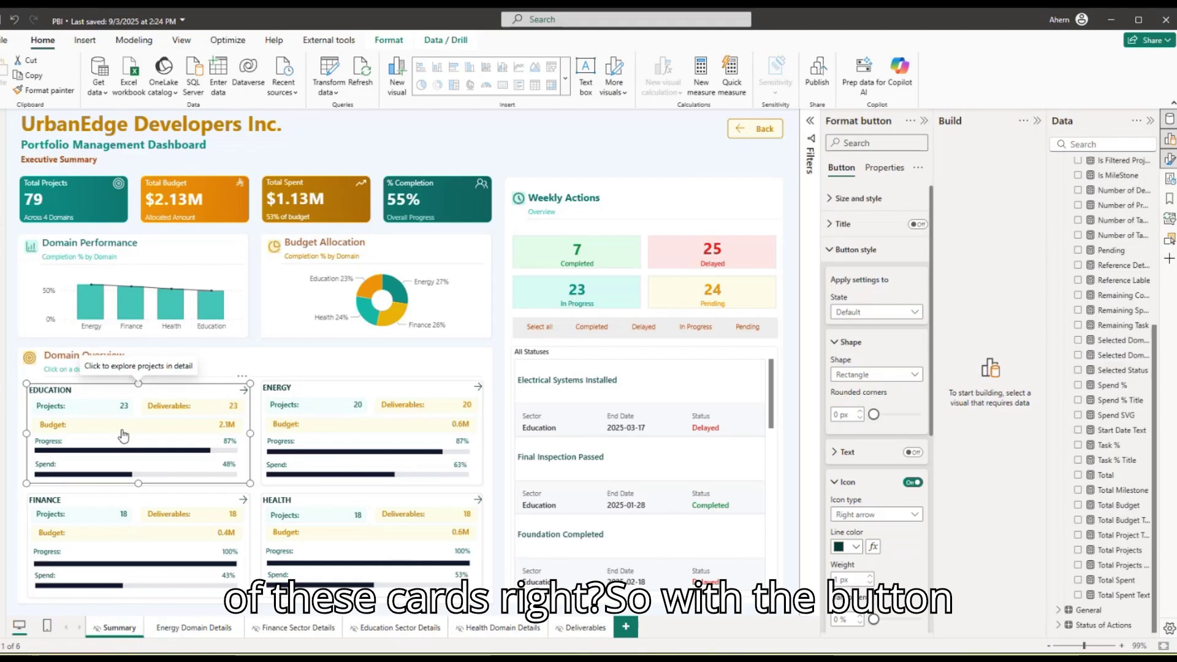
pyautogui.scroll(-5, 875, 552)
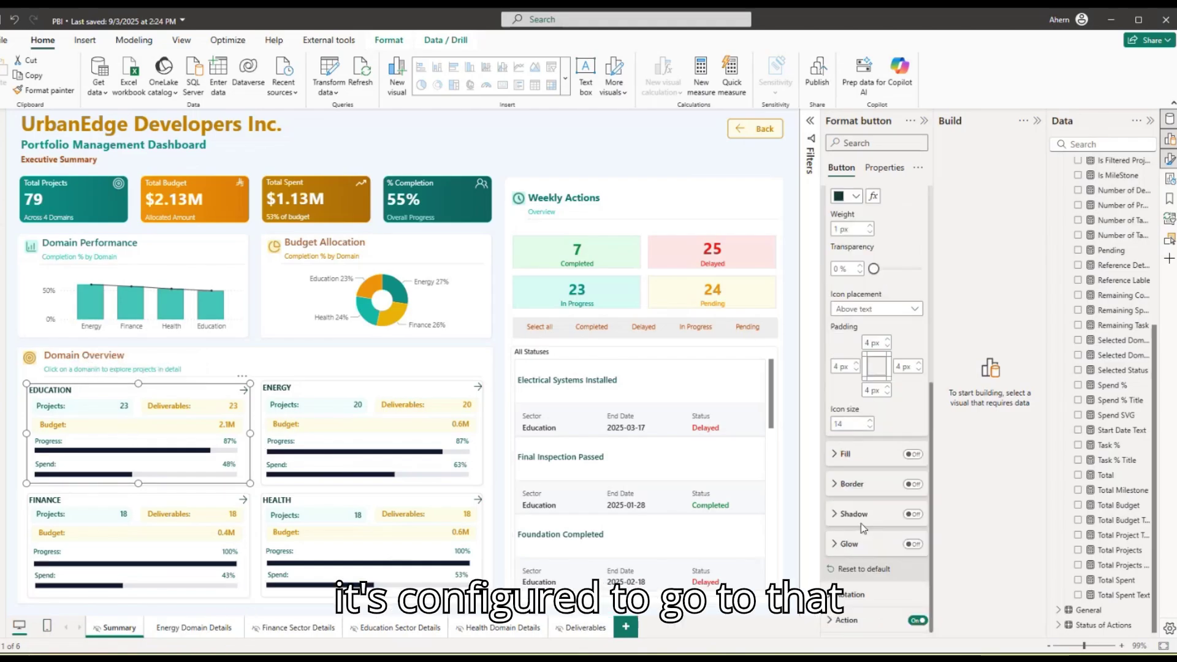
pyautogui.scroll(-5, 864, 637)
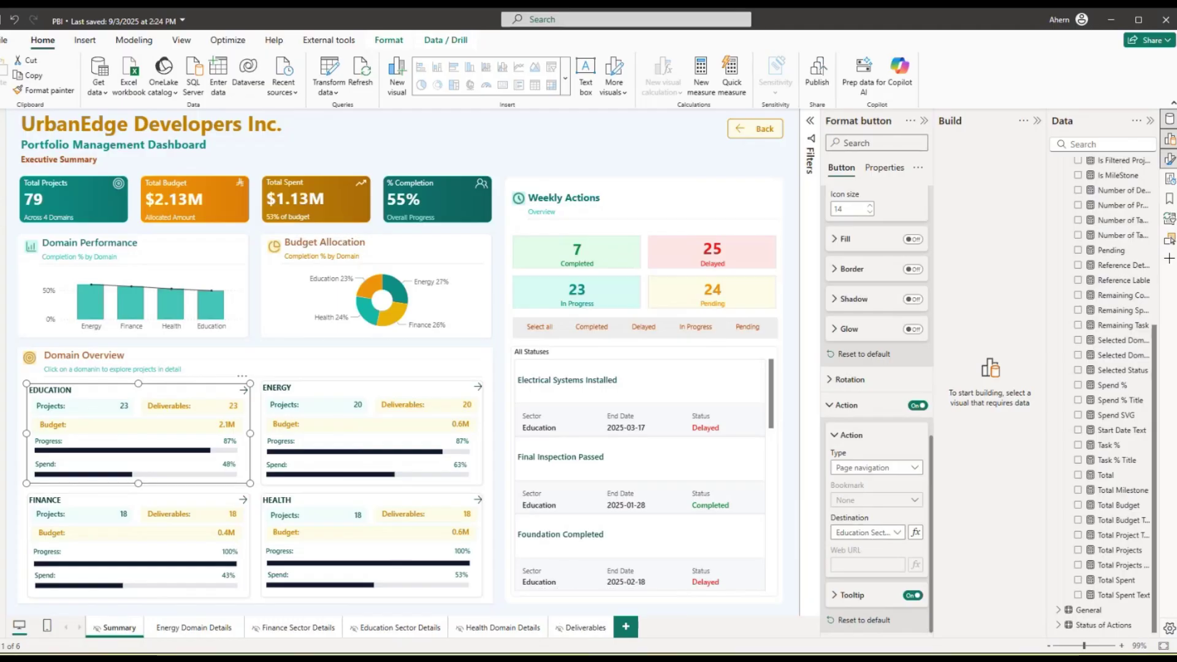
pyautogui.click(18, 436)
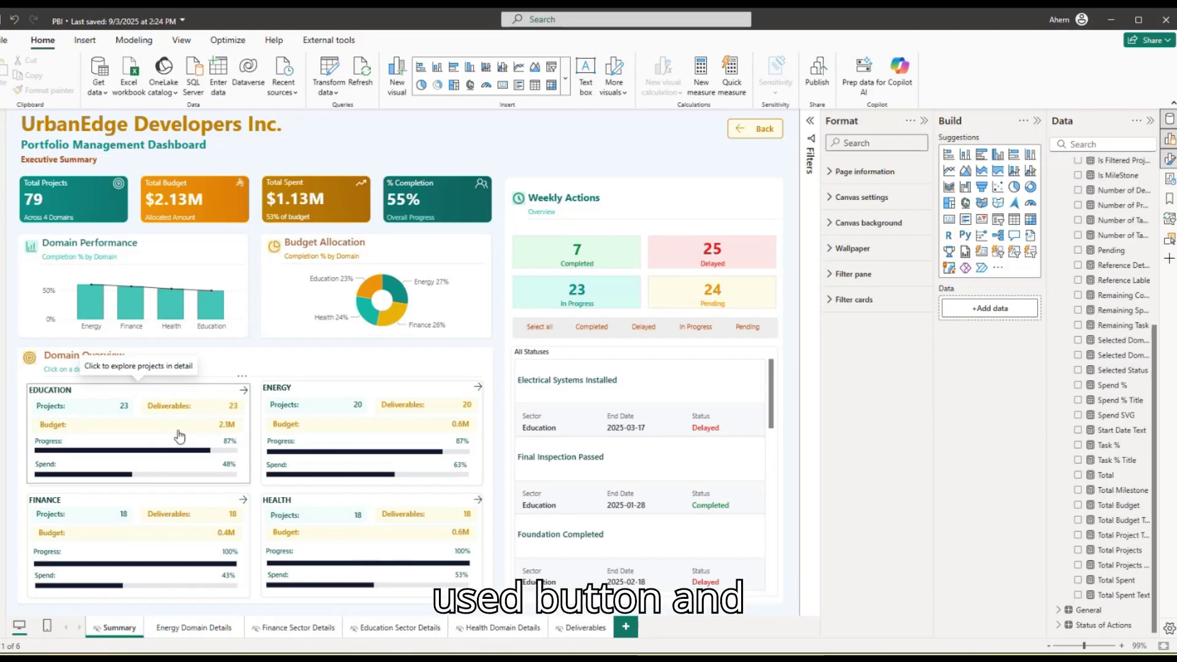
# - Follow the Education card's button to open the Education Sector Details page
pyautogui.click(244, 397)
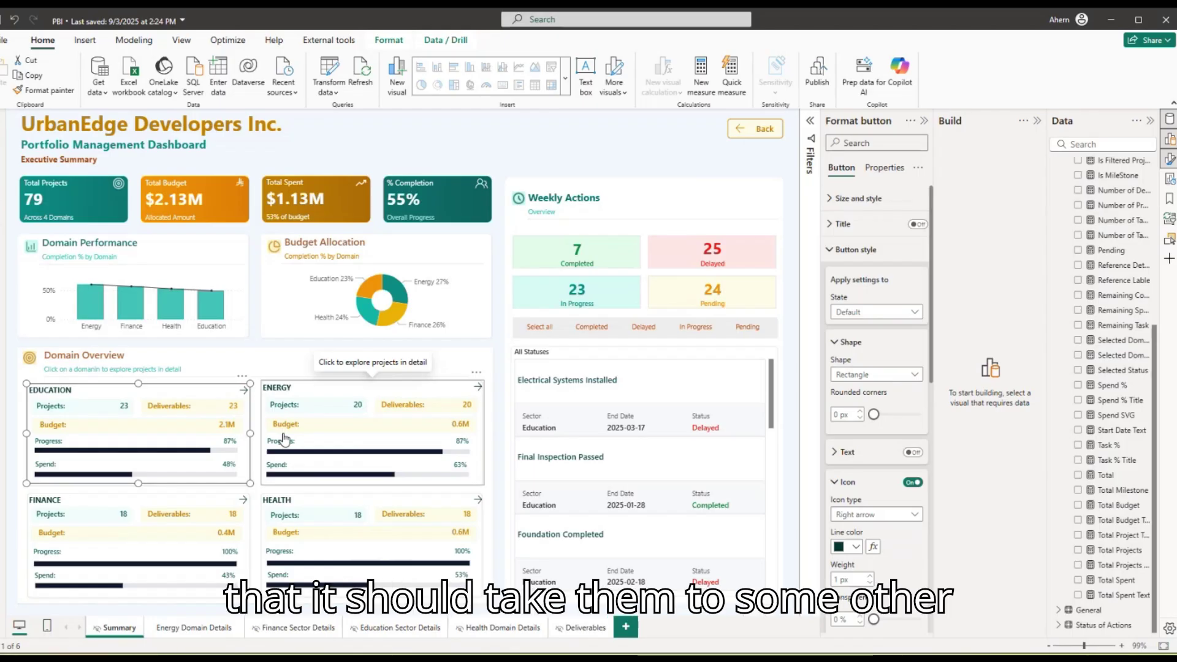
pyautogui.keyDown('ctrl'); pyautogui.click(196, 443); pyautogui.keyUp('ctrl')
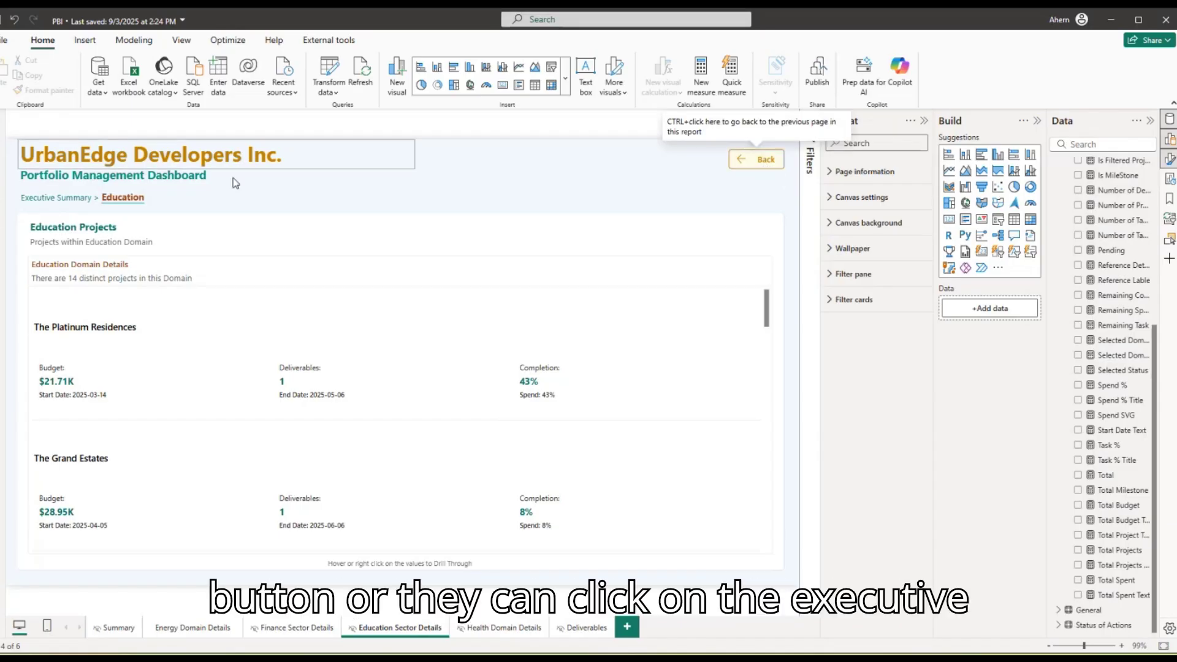
# - Return to the Executive Summary and follow the Energy card's button to browse the project list on its details page
pyautogui.keyDown('ctrl'); pyautogui.click(66, 206); pyautogui.keyUp('ctrl')
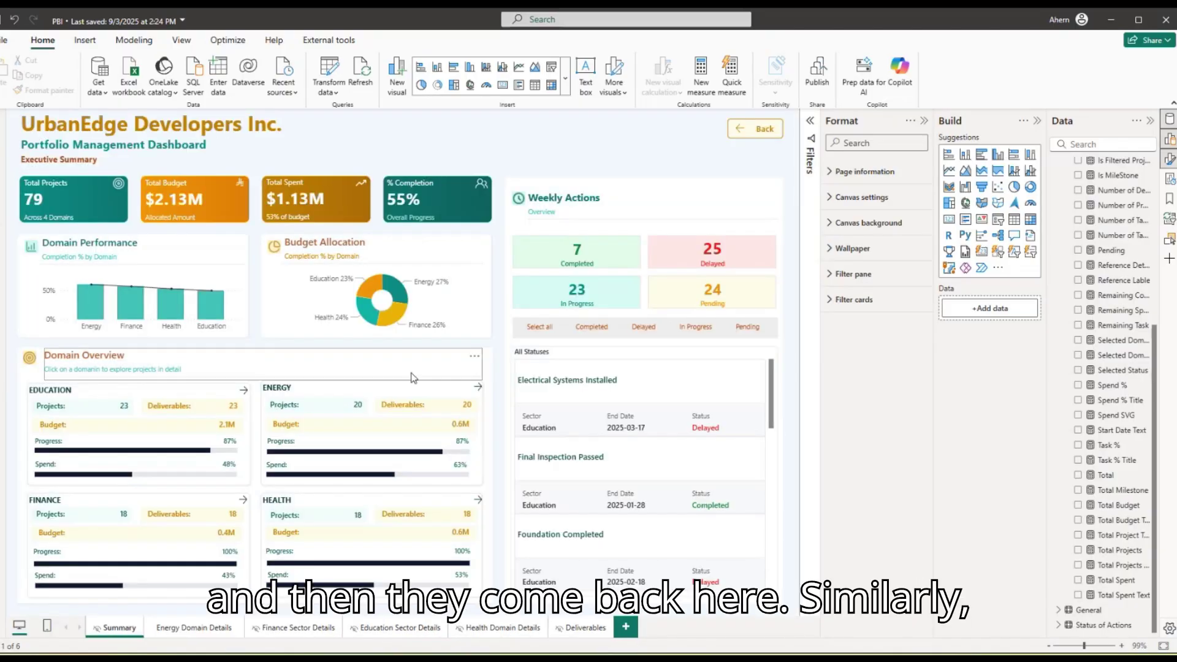
pyautogui.keyDown('ctrl'); pyautogui.click(374, 437); pyautogui.keyUp('ctrl')
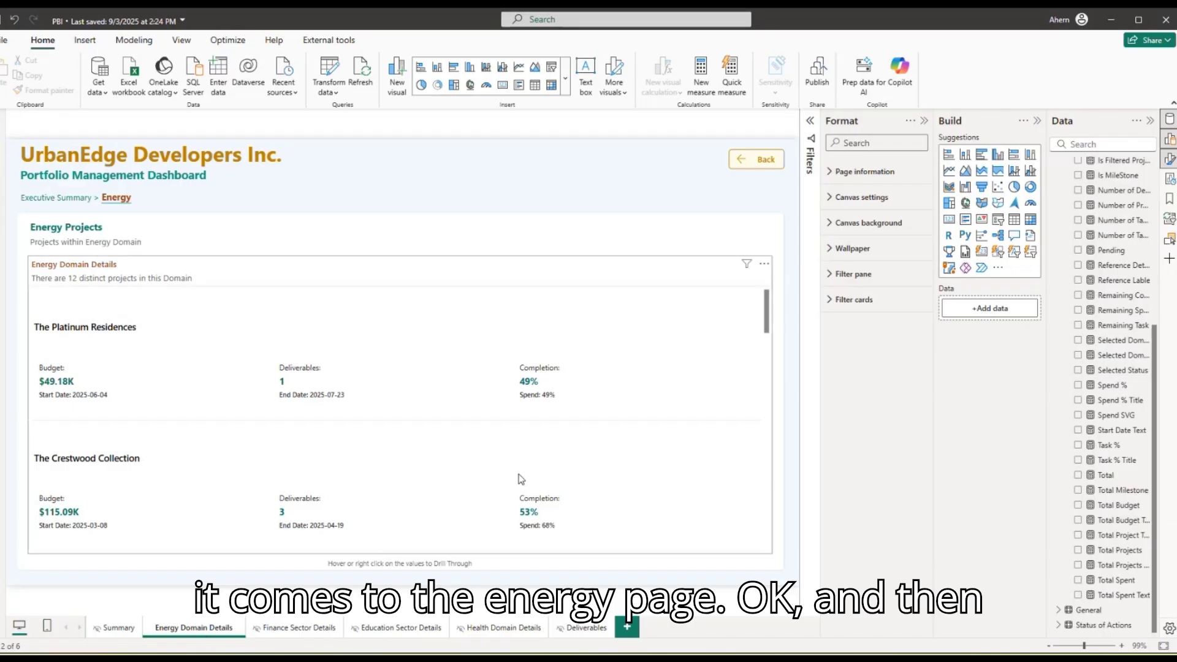
pyautogui.scroll(-6, 605, 428)
pyautogui.scroll(-10, 605, 434)
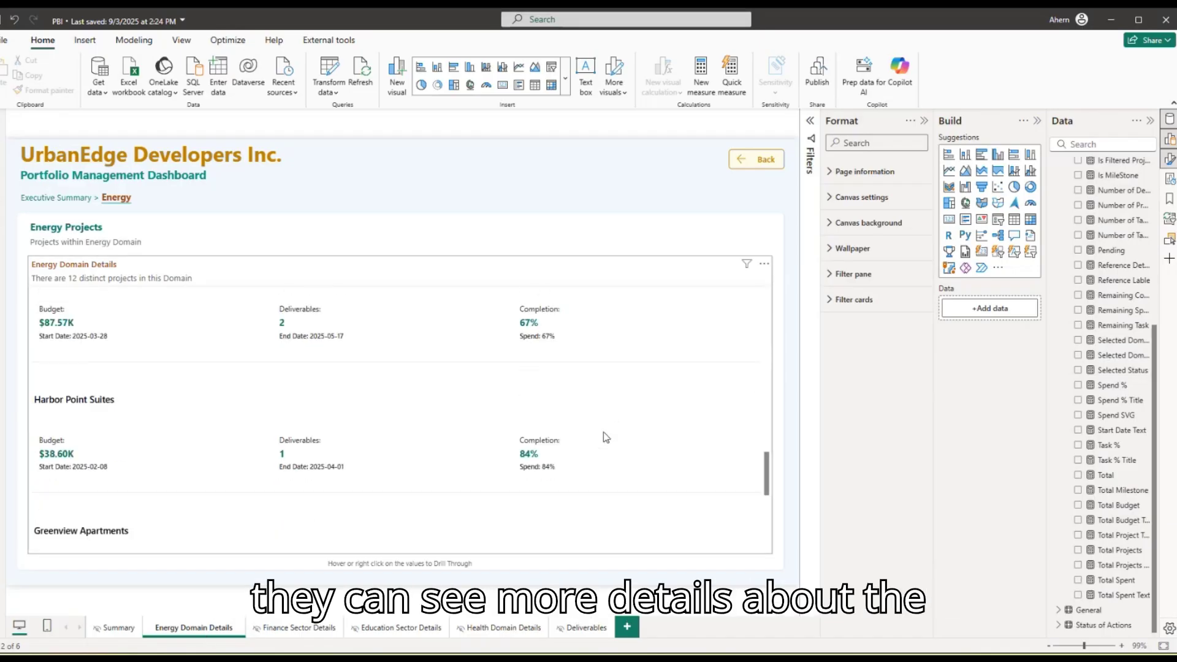
pyautogui.scroll(8, 606, 438)
pyautogui.scroll(6, 616, 449)
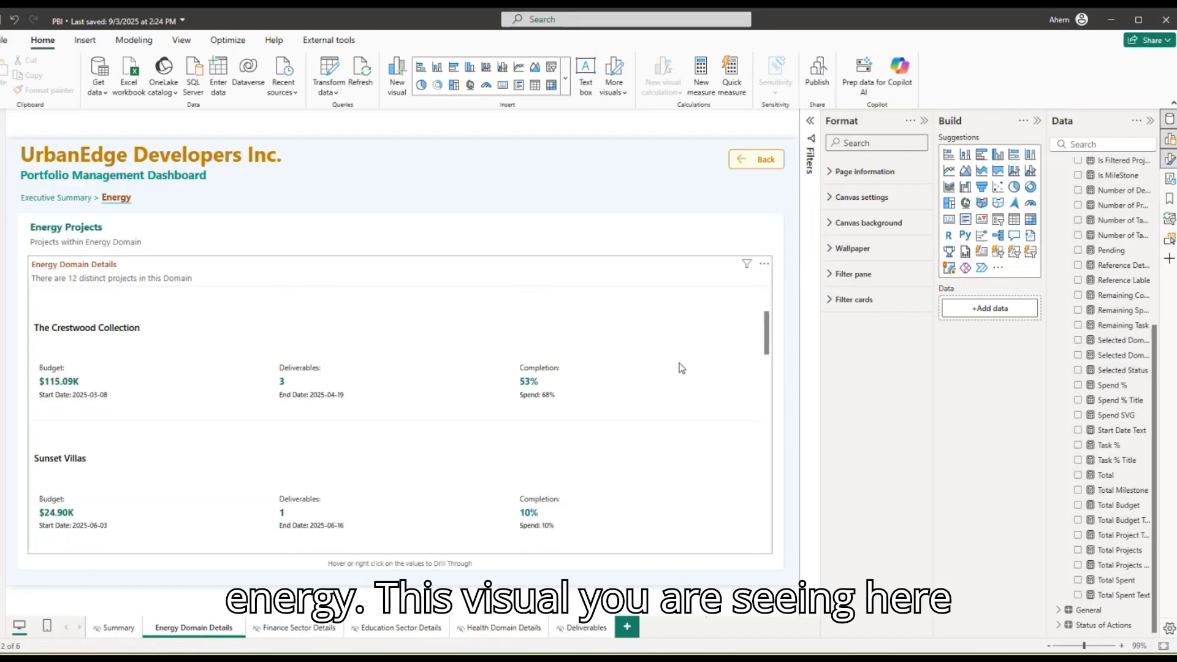
# - Examine the title and subtitle settings of the Energy Projects background button, then deselect it
pyautogui.click(693, 264)
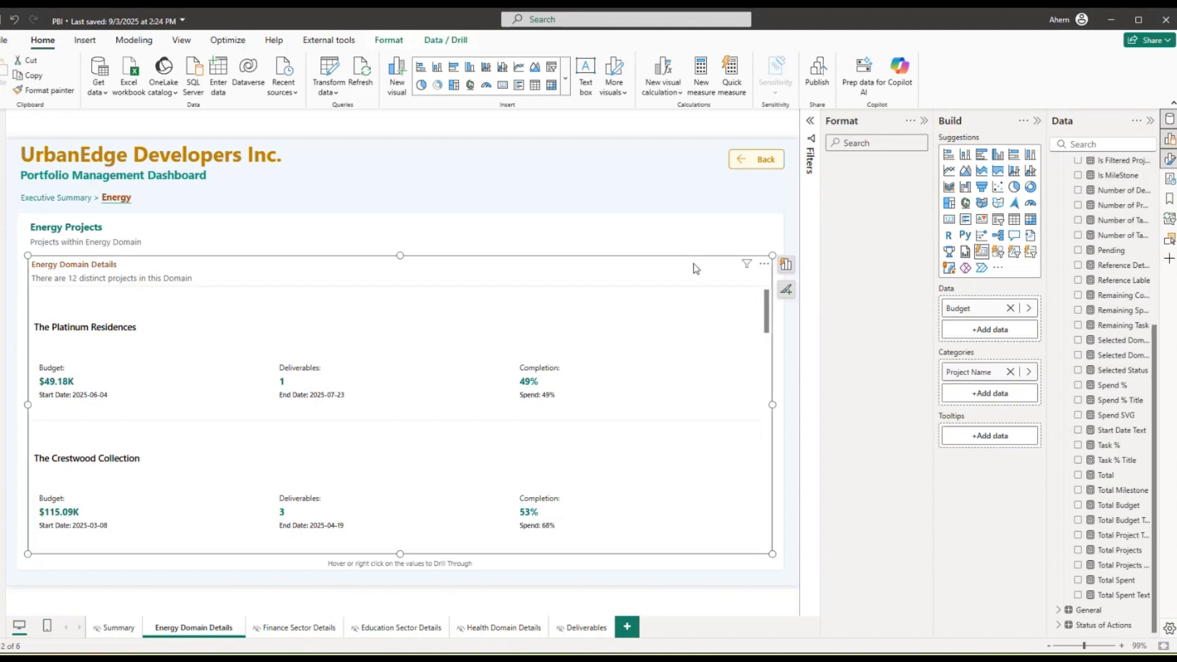
pyautogui.click(531, 224)
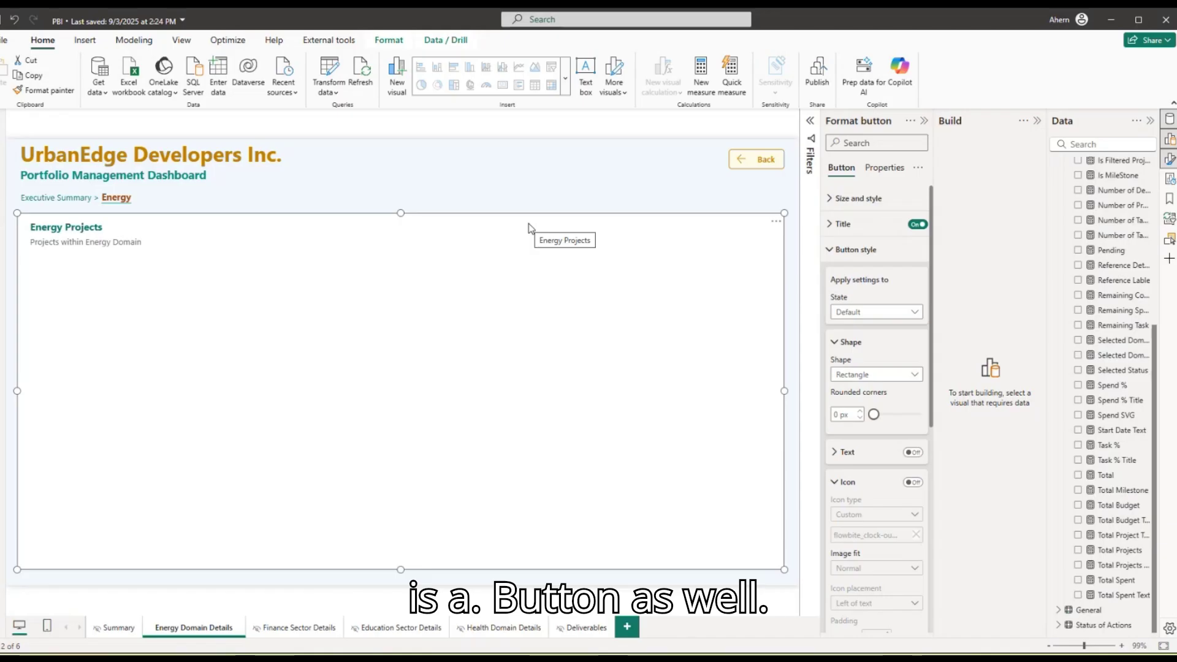
pyautogui.click(836, 250)
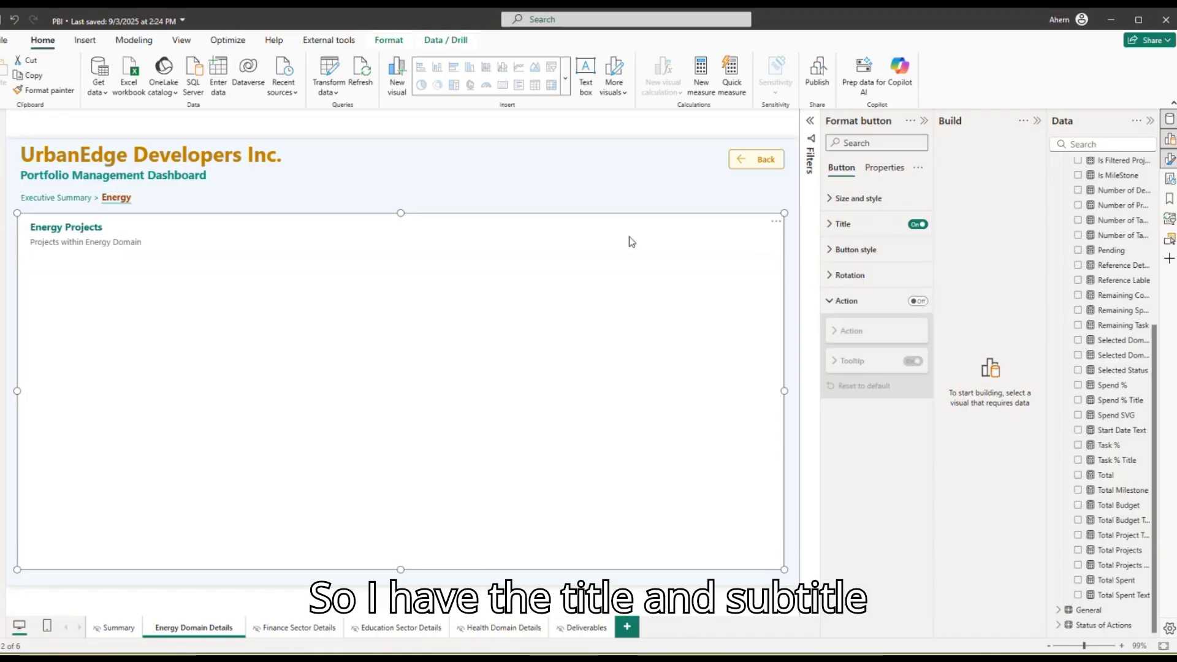
pyautogui.click(841, 224)
pyautogui.scroll(-3, 899, 492)
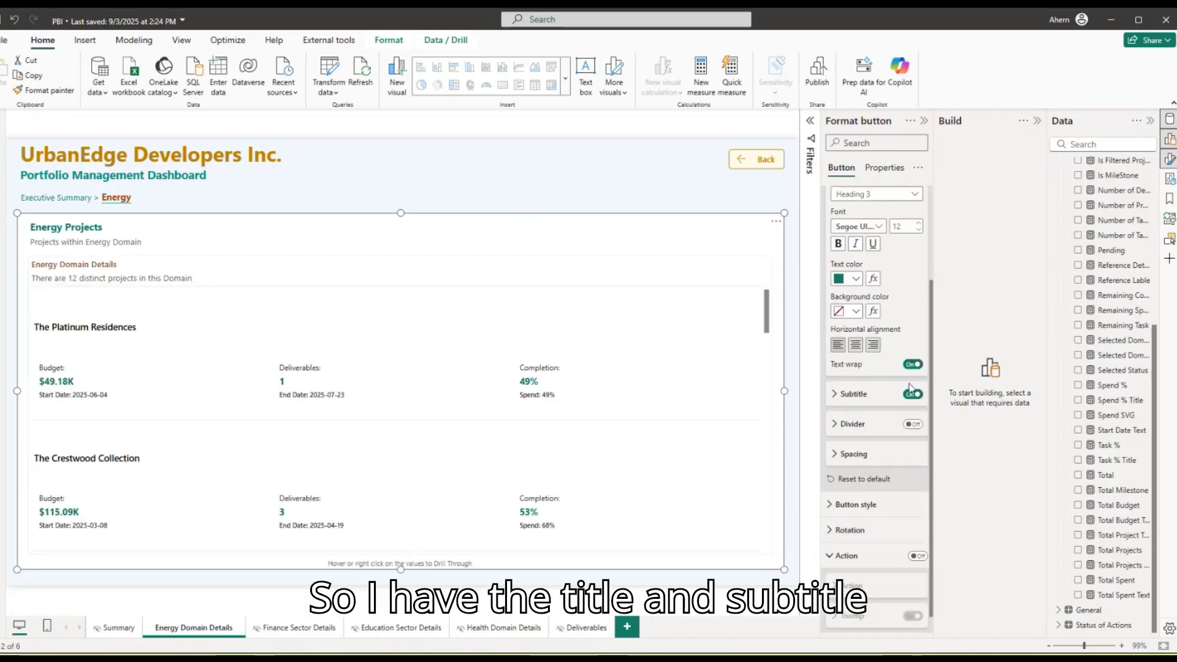
pyautogui.click(533, 185)
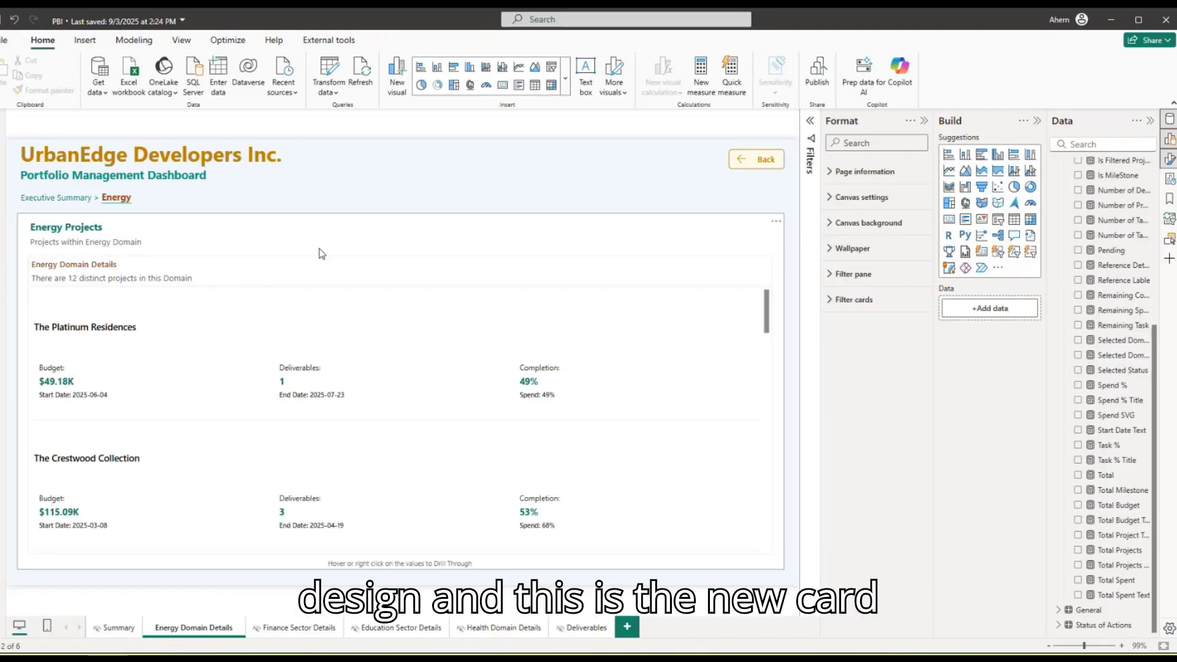
# - Examine which field drives the Energy Domain Details card's title through conditional formatting, leaving the settings as they are
pyautogui.click(537, 274)
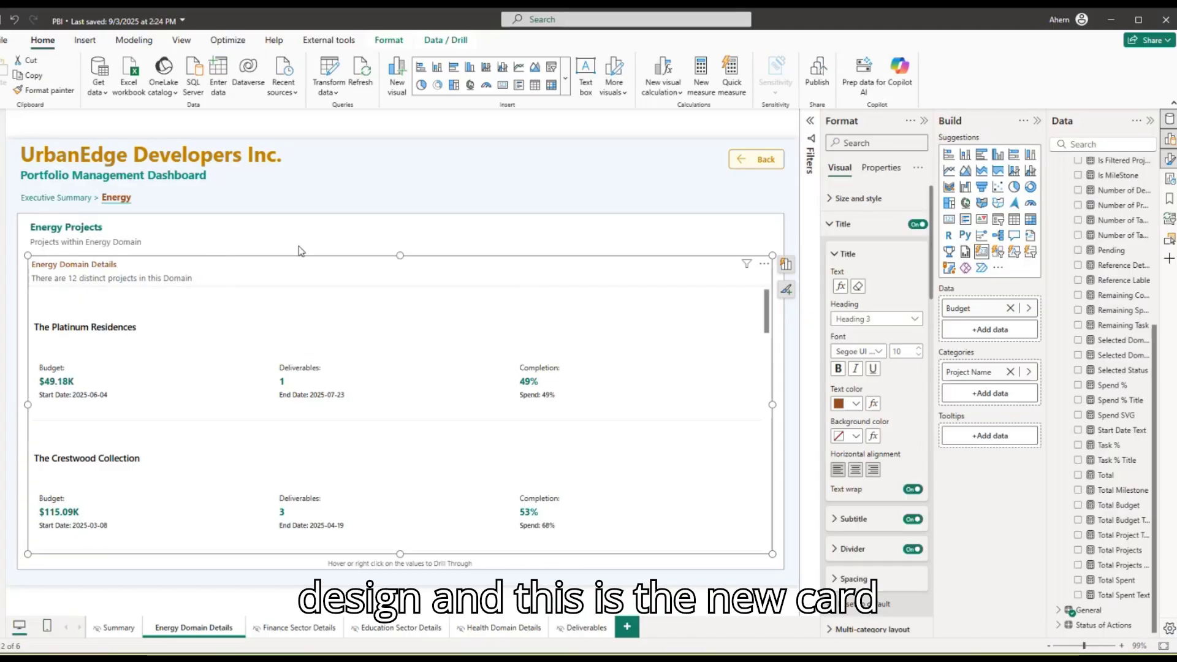
pyautogui.click(852, 226)
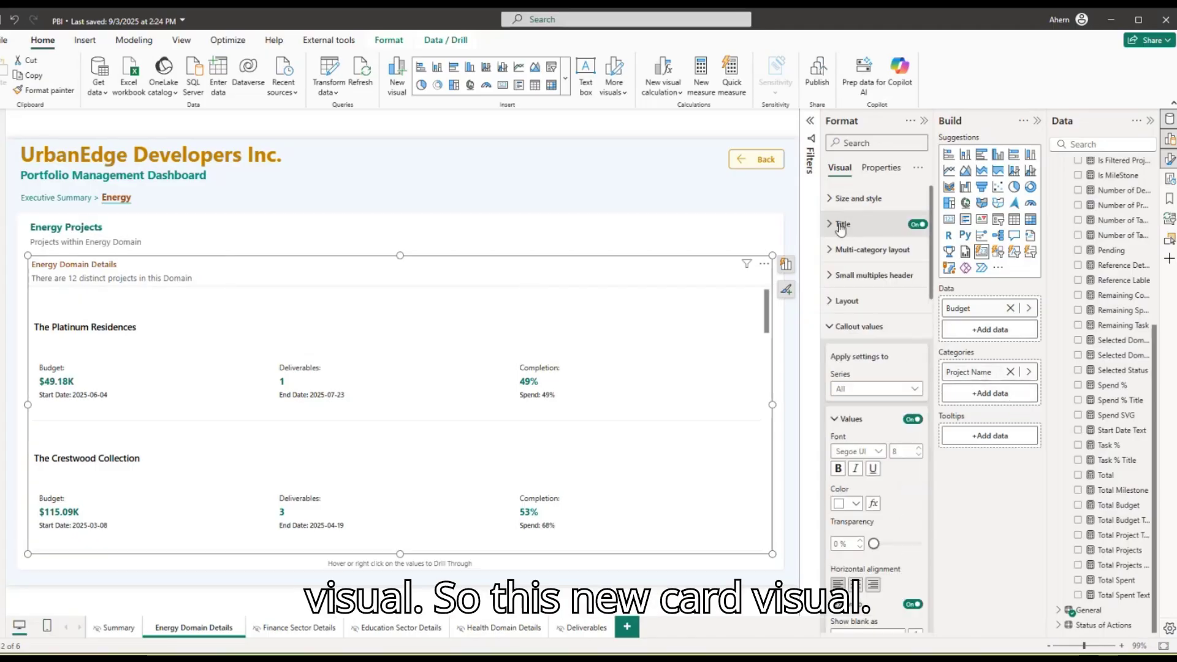
pyautogui.click(844, 224)
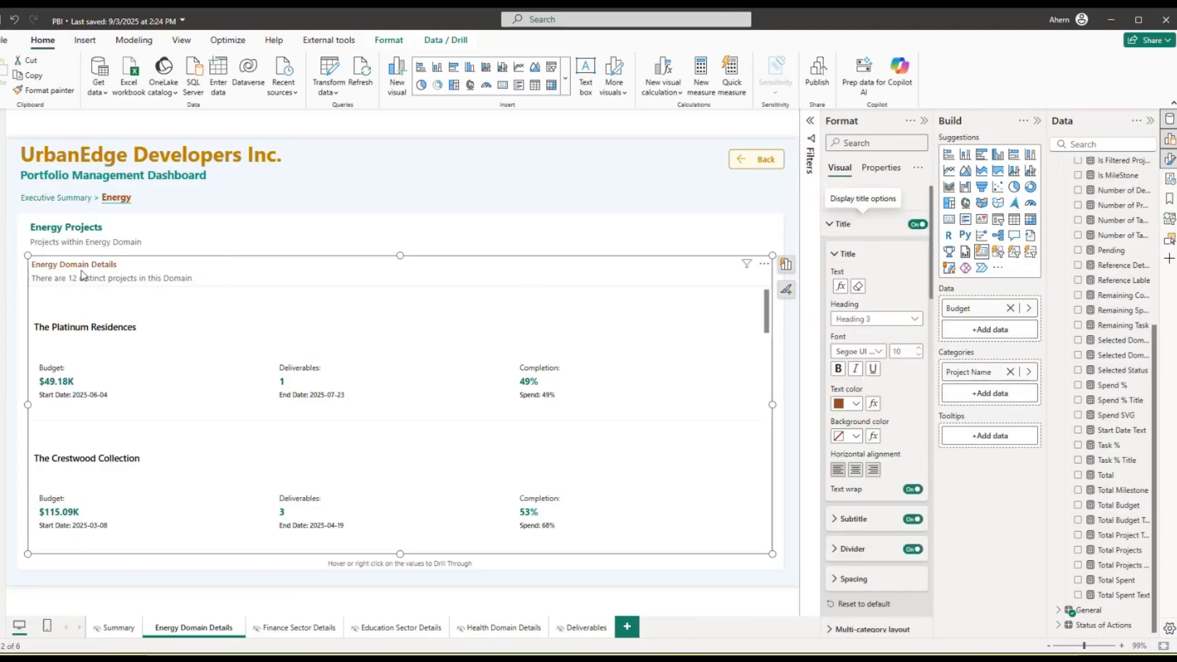
pyautogui.click(841, 286)
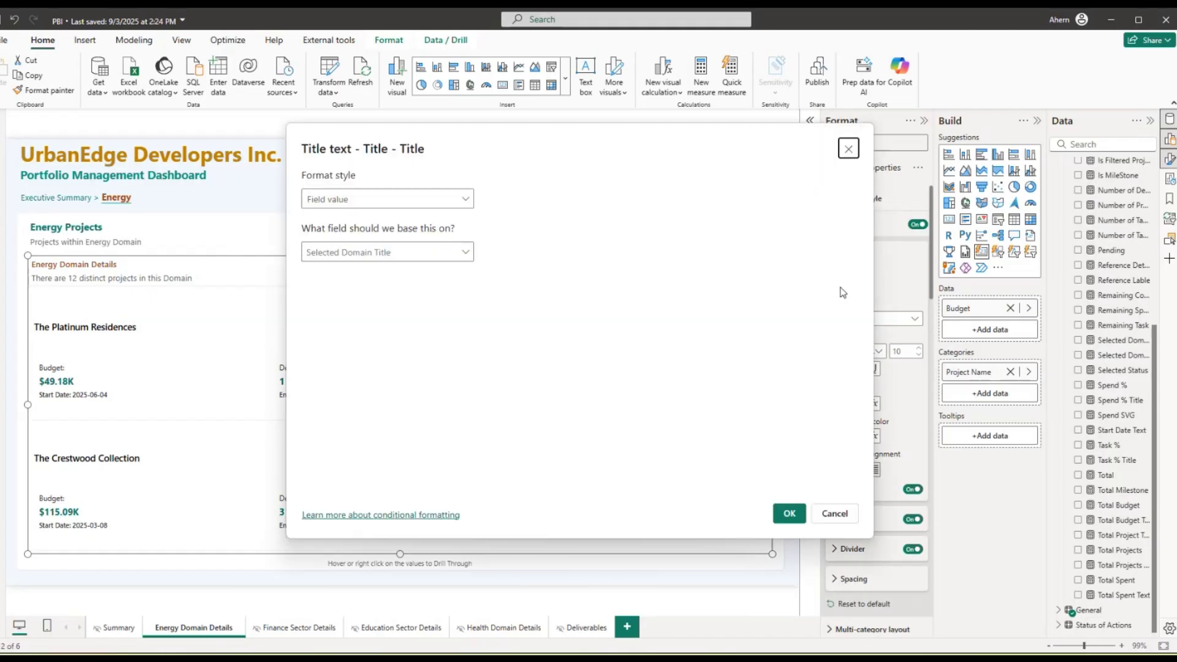
pyautogui.click(838, 516)
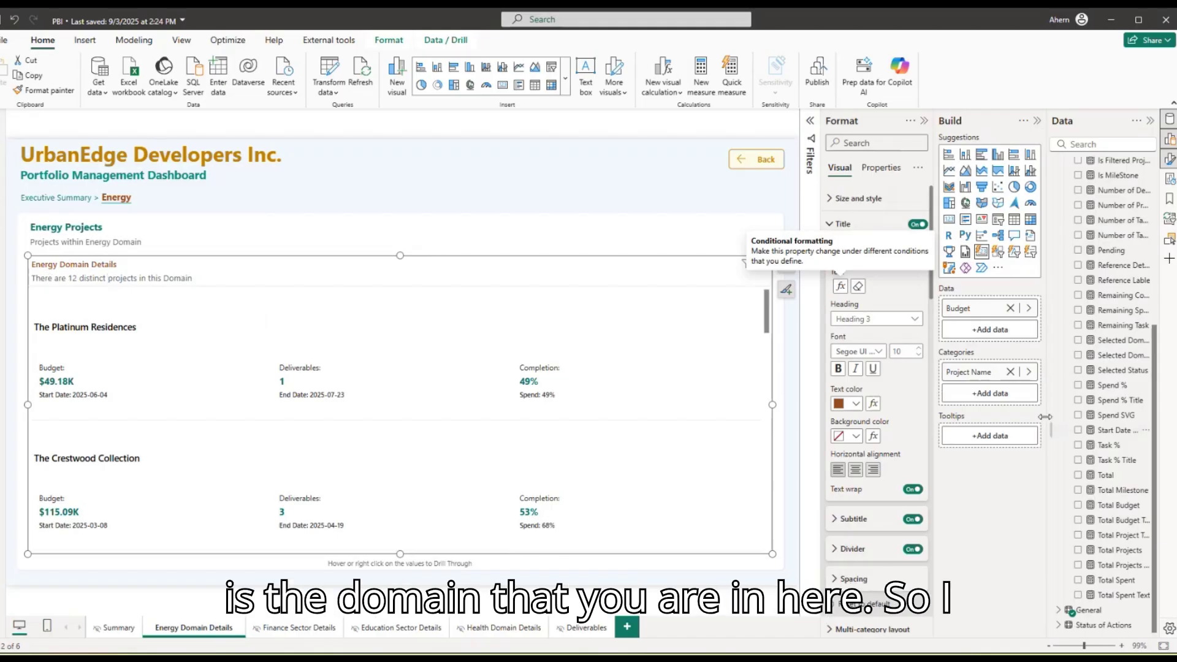
pyautogui.click(841, 287)
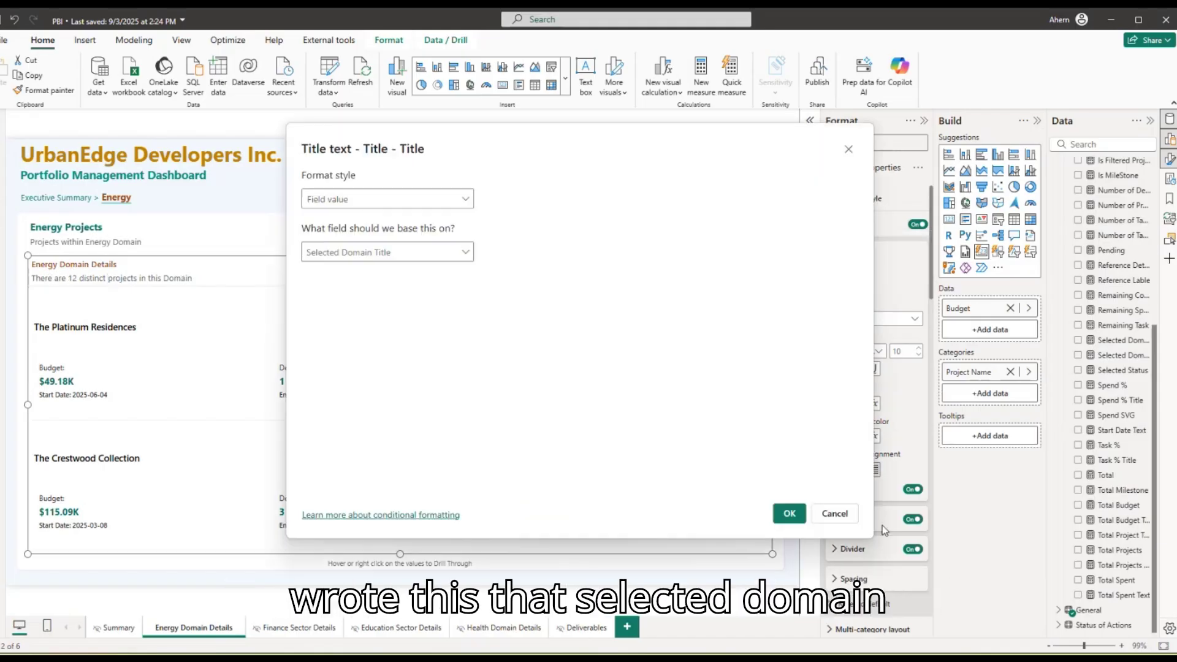
pyautogui.click(835, 514)
# - Search the data fields for "select", widen the field list and examine the Selected Domain Title measure's formula
pyautogui.scroll(5, 1113, 240)
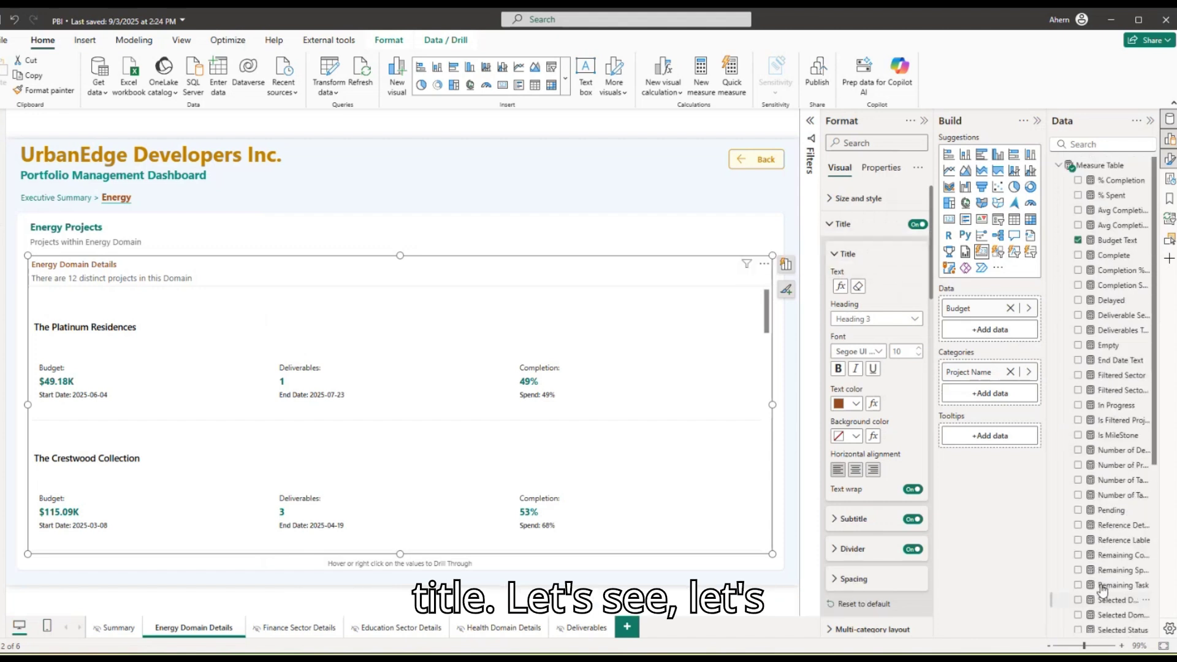
pyautogui.click(1107, 145)
pyautogui.write('see')
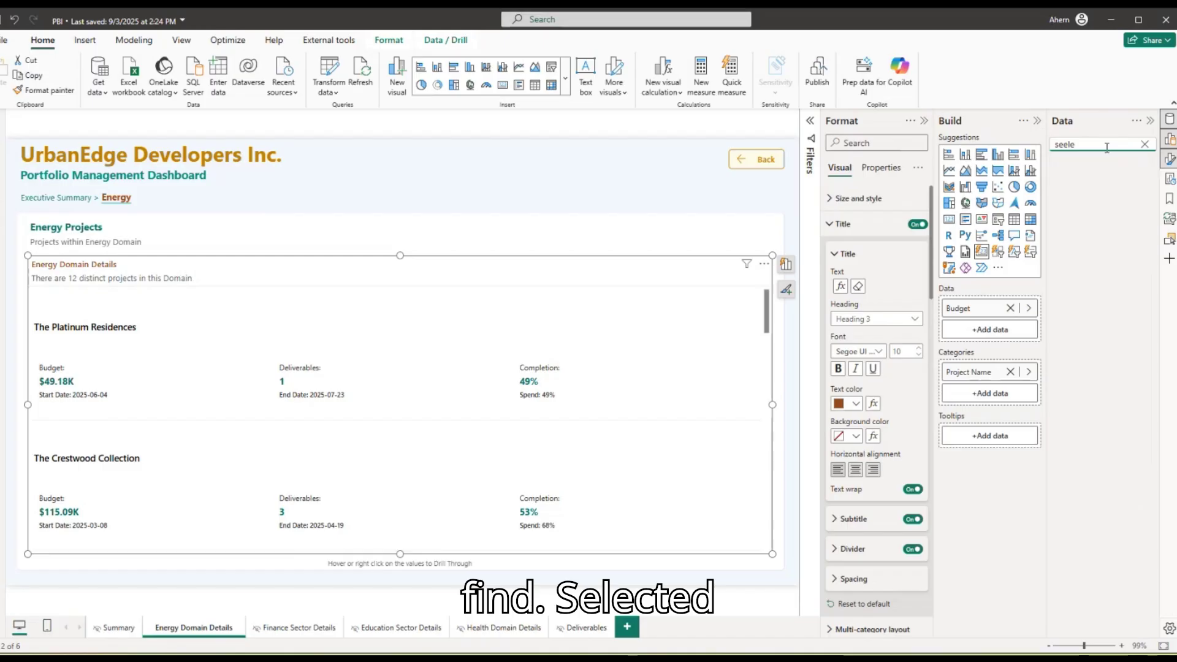
pyautogui.press('BackSpace')
pyautogui.write('lect')
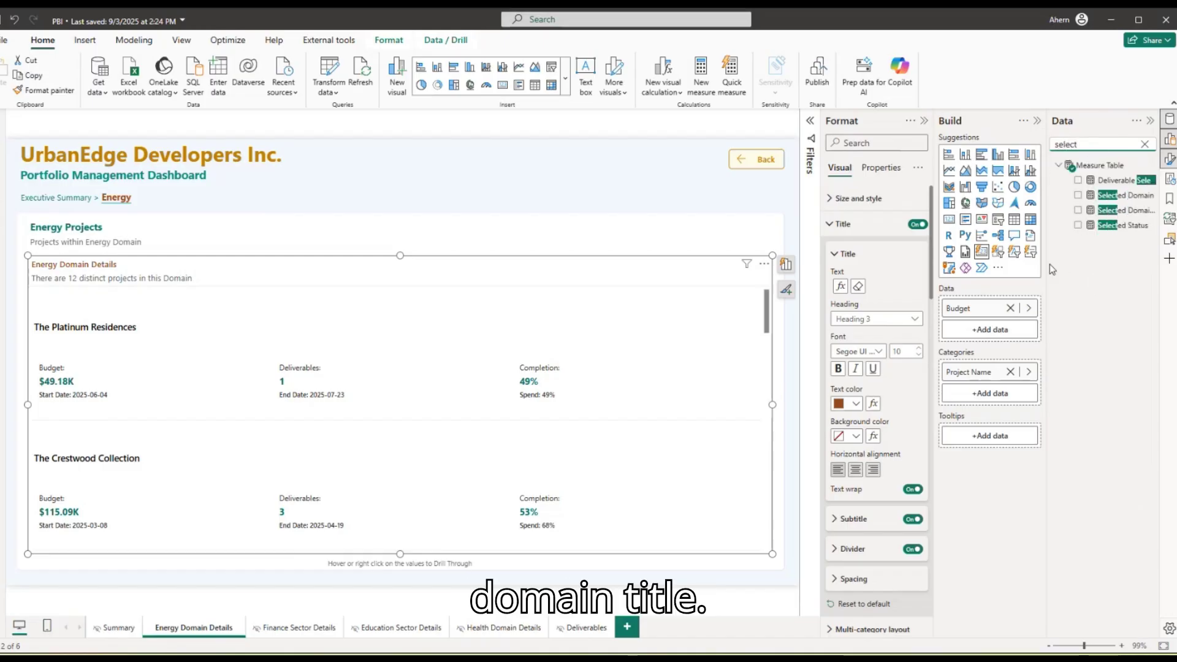
pyautogui.moveTo(1048, 269); pyautogui.dragTo(1025, 269)
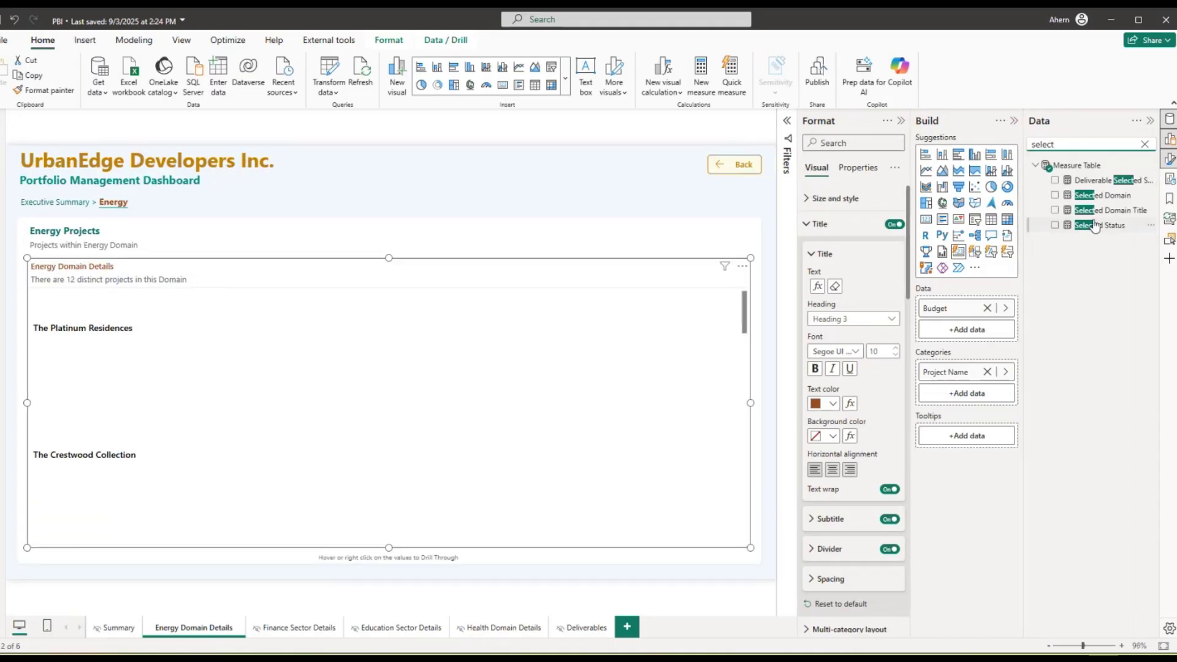
pyautogui.click(1113, 210)
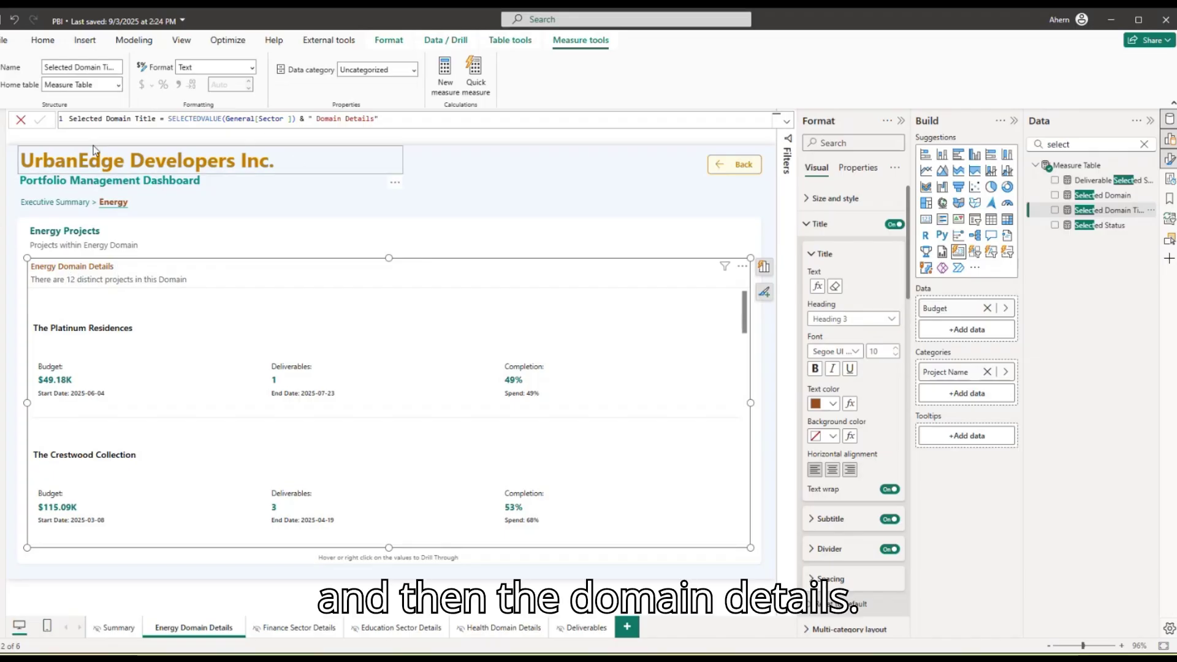
pyautogui.click(787, 122)
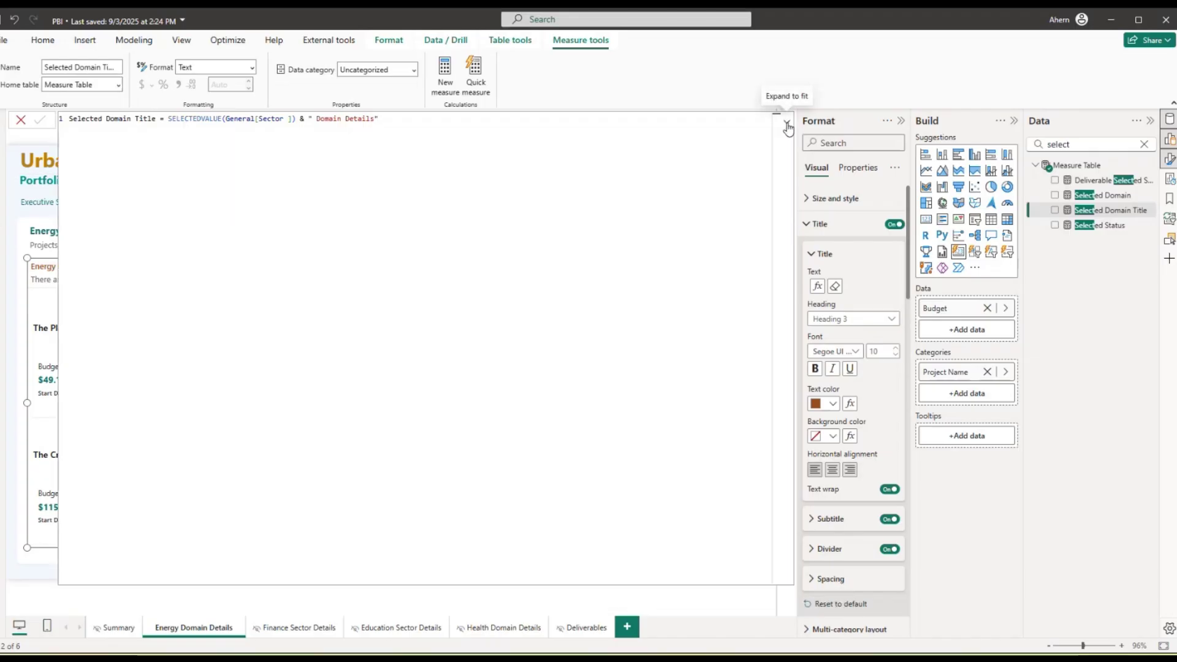
pyautogui.click(787, 124)
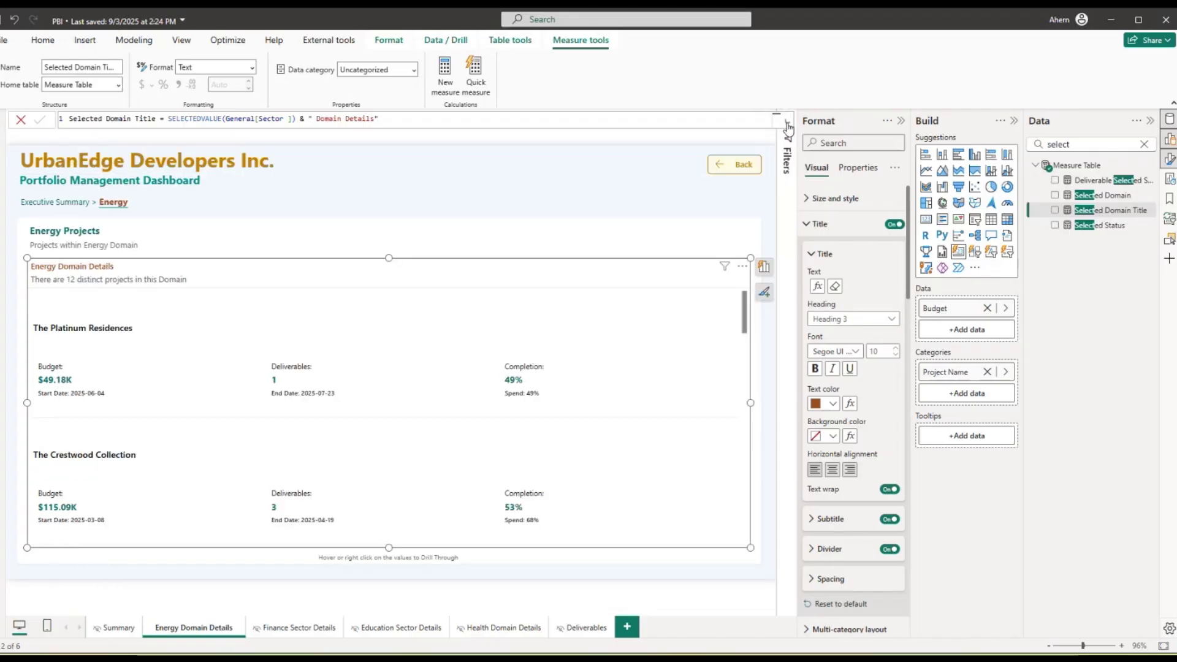
# - Examine the filters applied to the Energy page and review the Selected Domain Title formula again
pyautogui.click(13, 300)
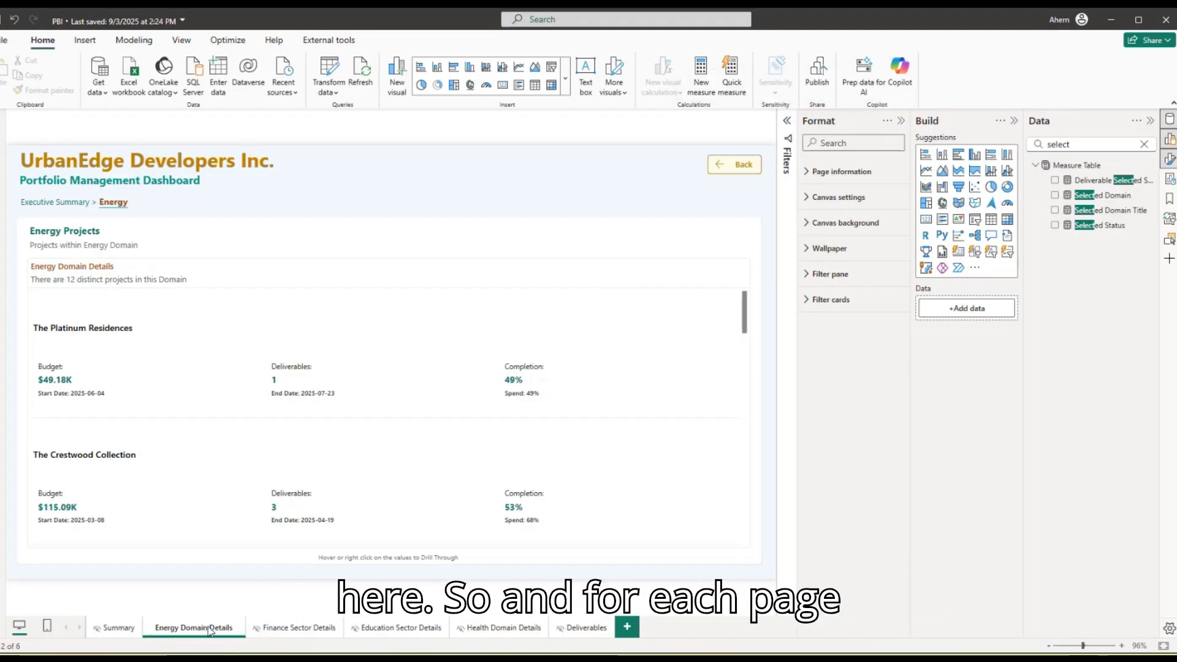
pyautogui.click(787, 136)
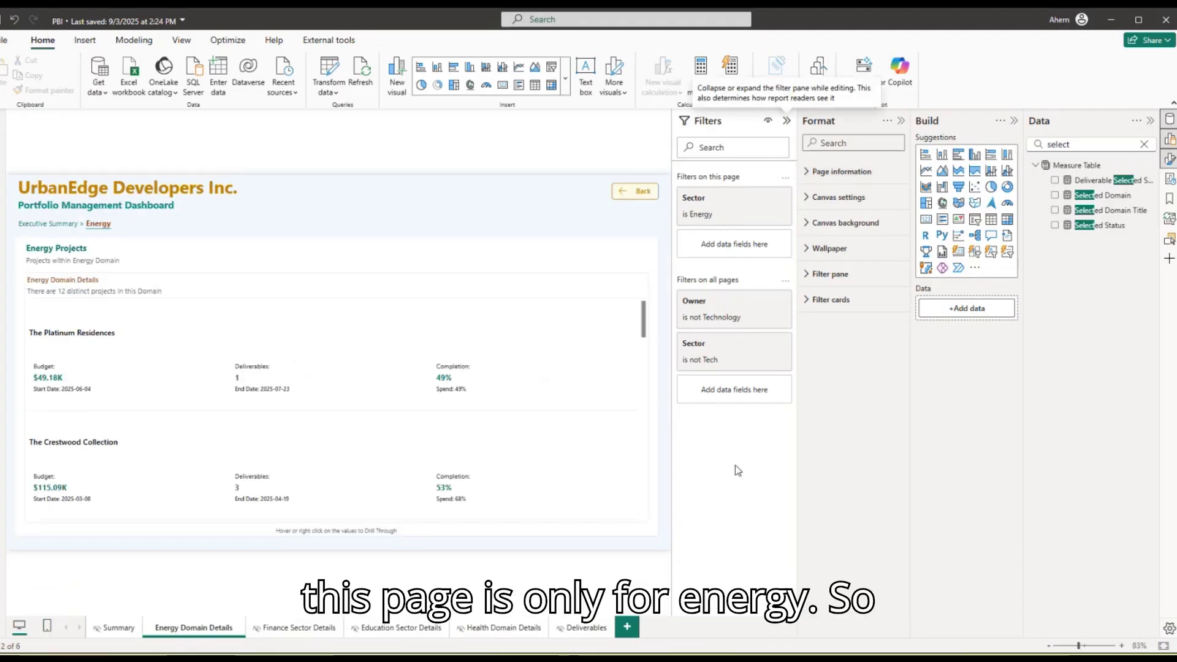
pyautogui.click(787, 122)
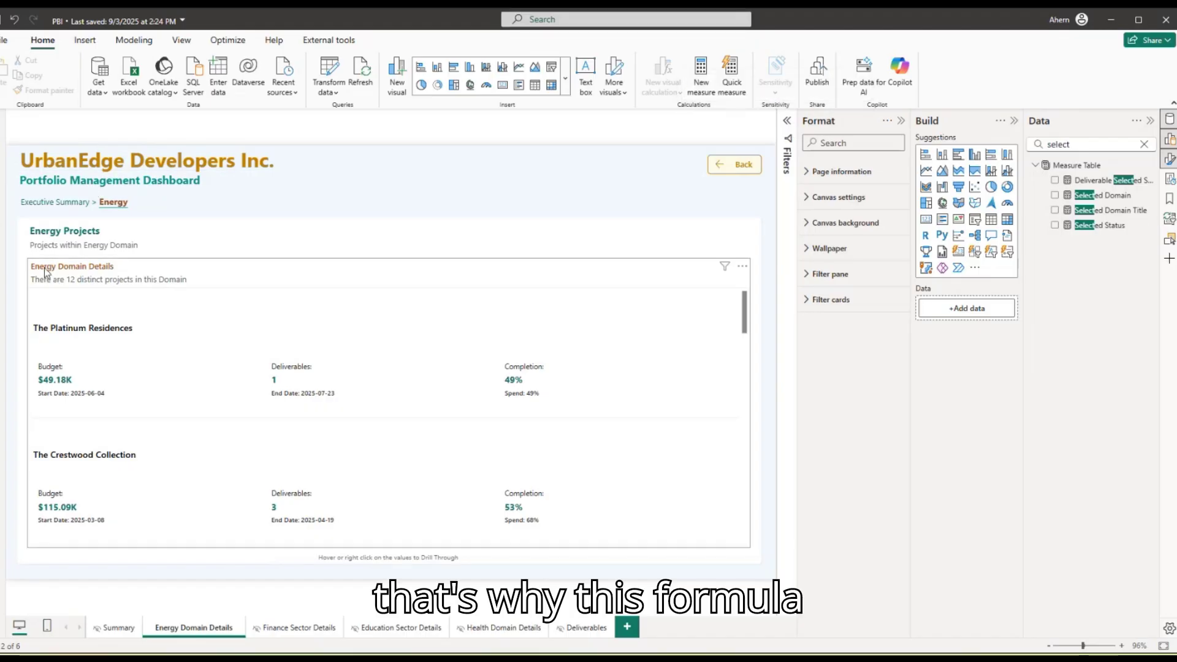
pyautogui.click(1107, 210)
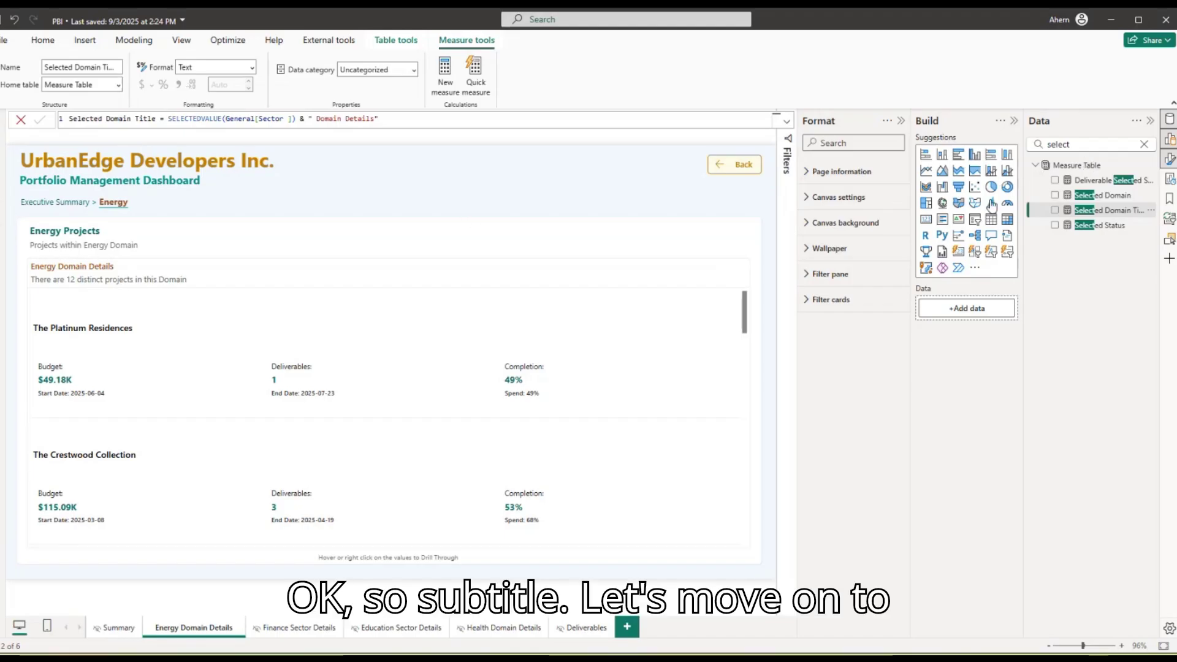
# - Clear the field search and examine which field drives the Energy Domain Details card's subtitle through conditional formatting
pyautogui.click(1144, 146)
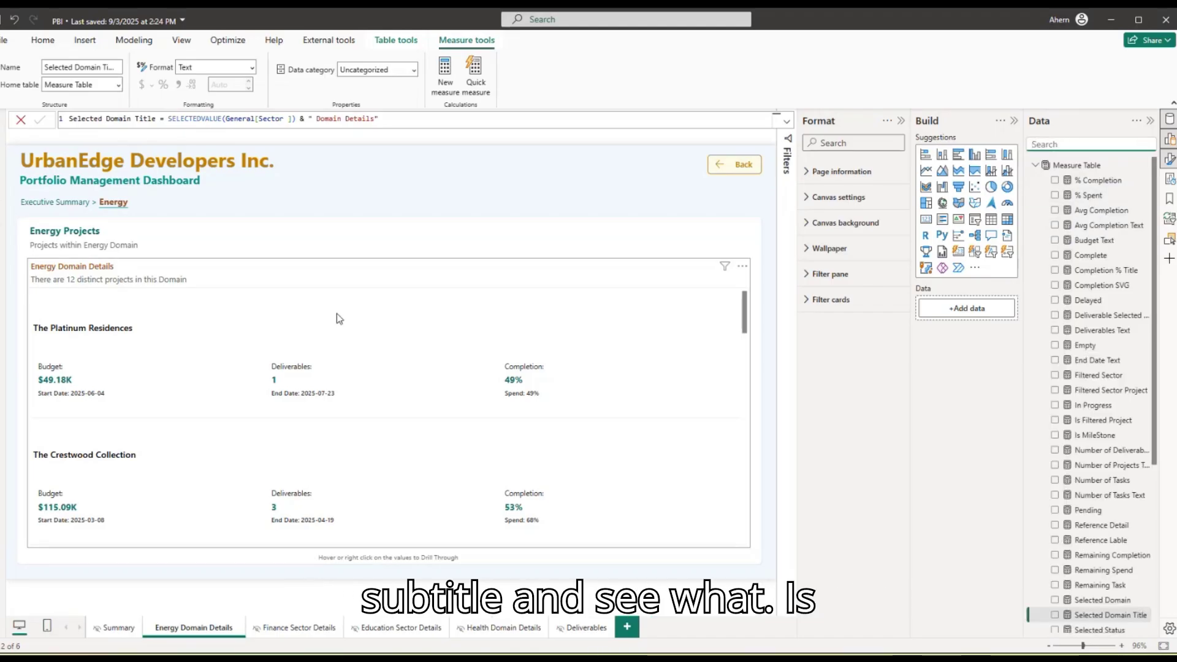
pyautogui.click(412, 290)
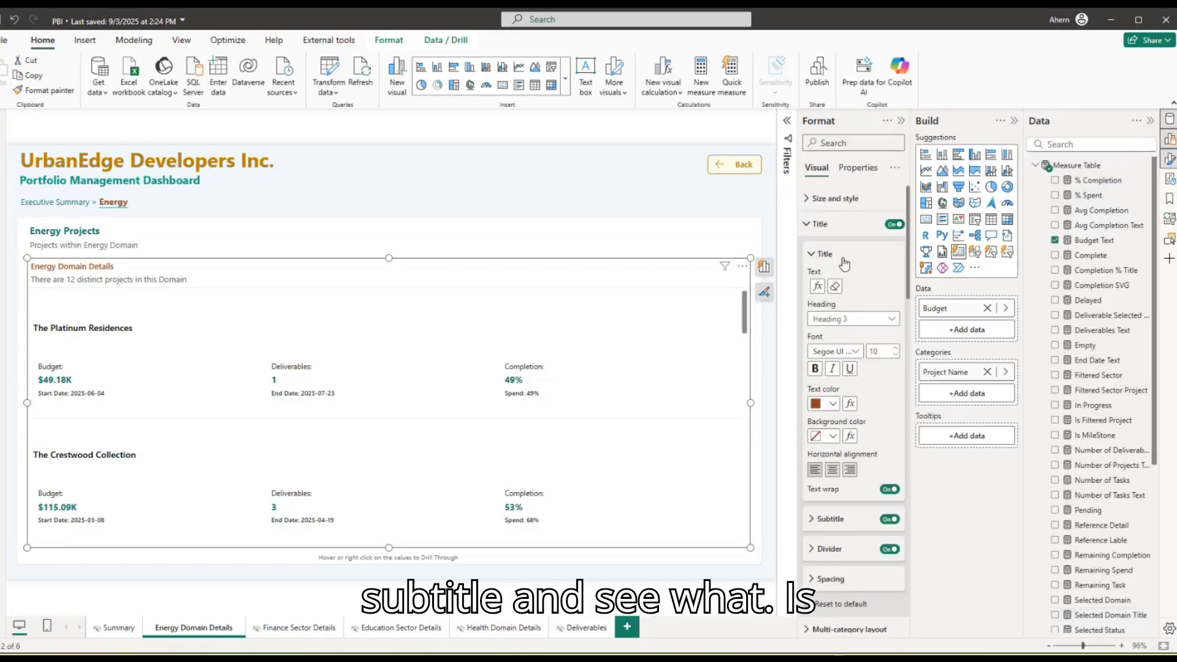
pyautogui.click(819, 254)
pyautogui.click(823, 292)
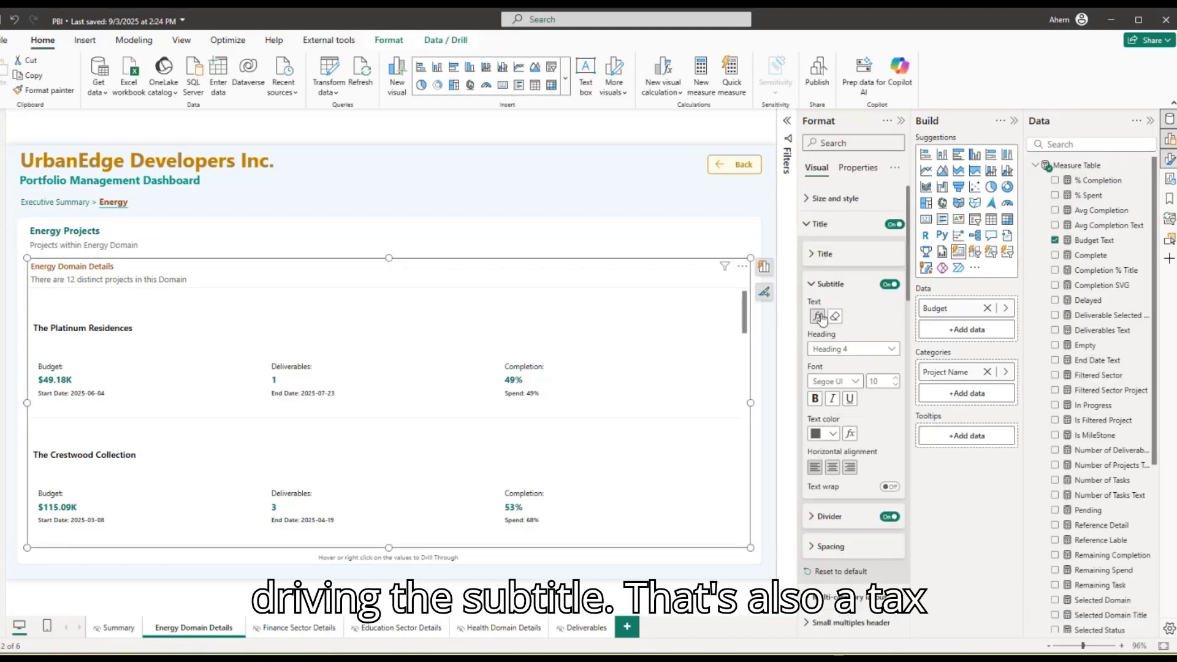
pyautogui.click(820, 315)
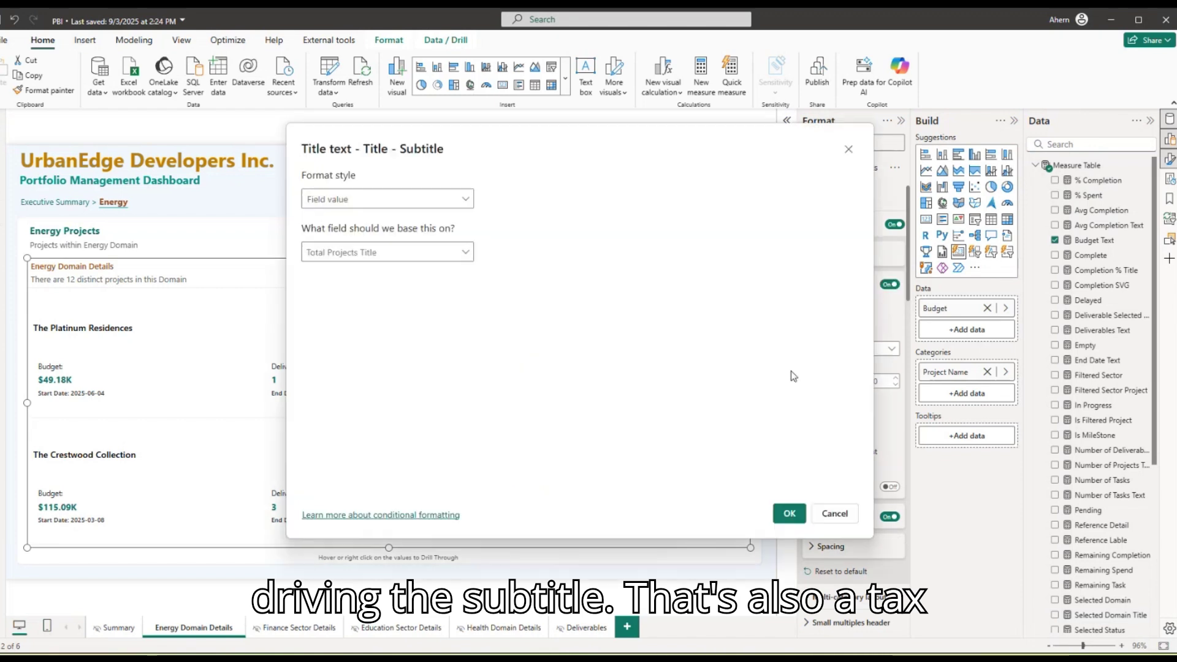
pyautogui.click(834, 515)
# - Search the data fields for "total proj" and examine the text expression in the Total Projects Title measure
pyautogui.click(1096, 145)
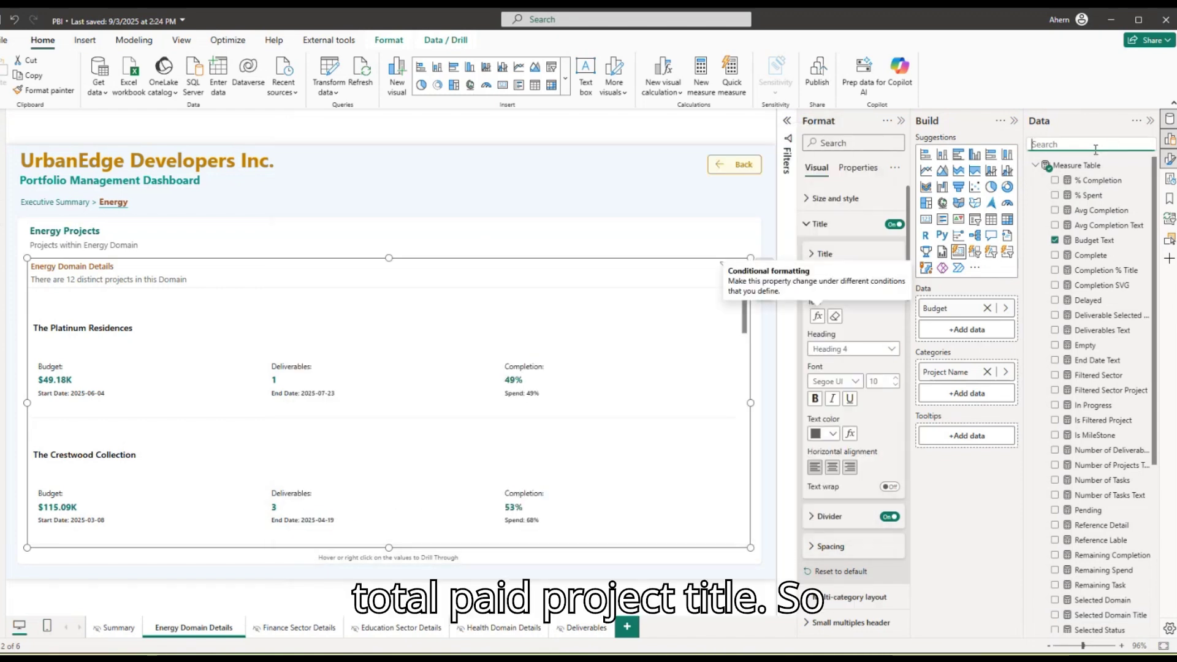
pyautogui.write('tot')
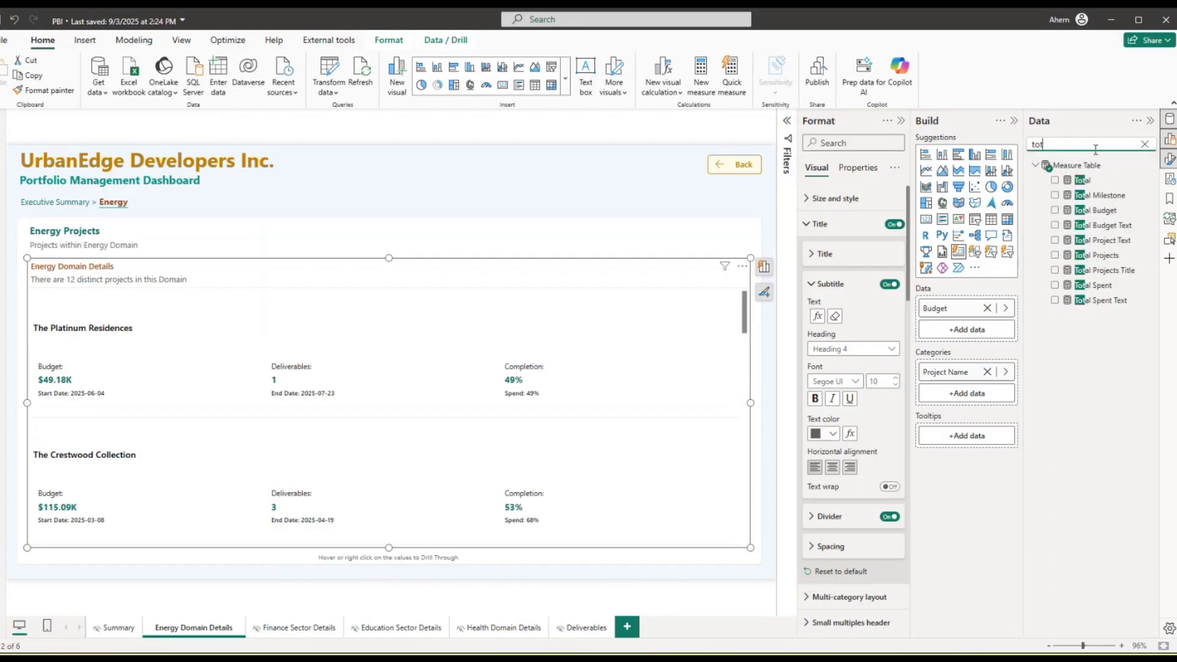
pyautogui.write('al pro')
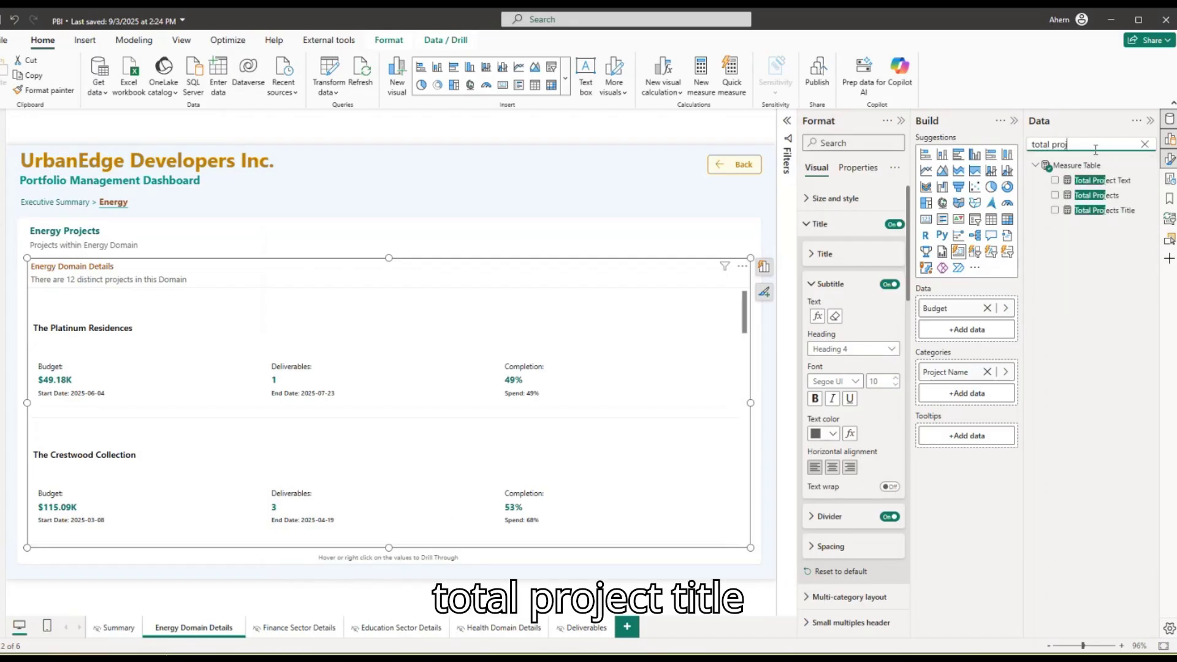
pyautogui.click(1101, 210)
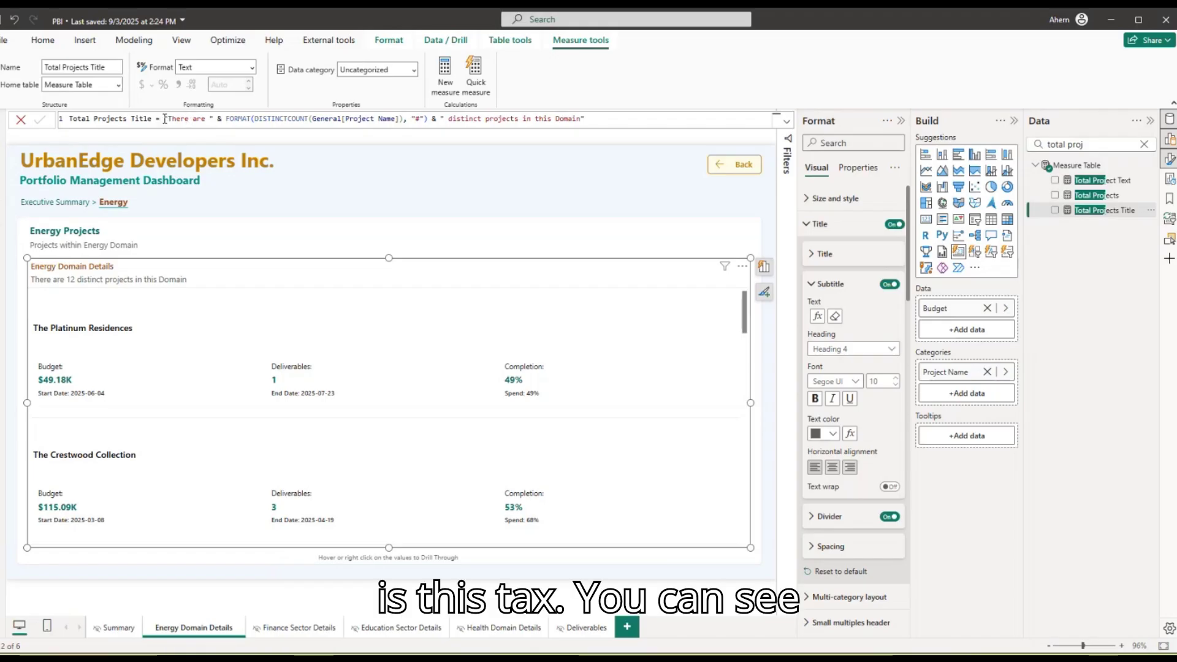
pyautogui.moveTo(164, 118); pyautogui.dragTo(585, 119)
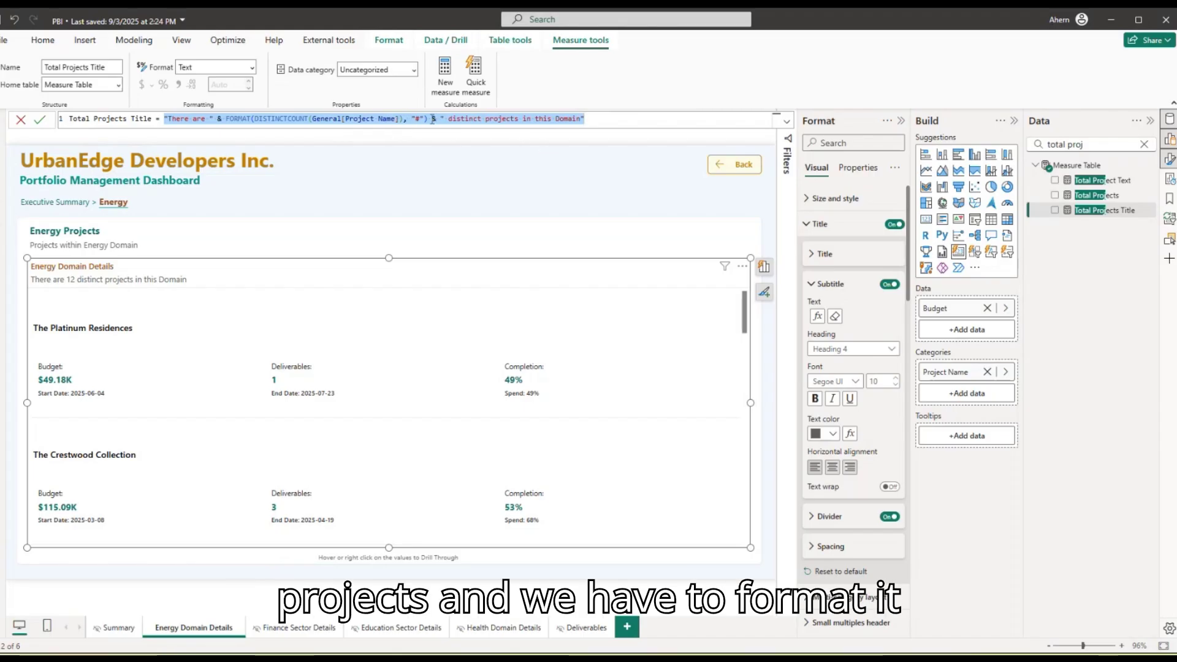
# - Examine the FORMAT and DISTINCTCOUNT part of the Total Projects Title formula, then return to the Energy Domain Details card
pyautogui.moveTo(429, 118); pyautogui.dragTo(226, 118)
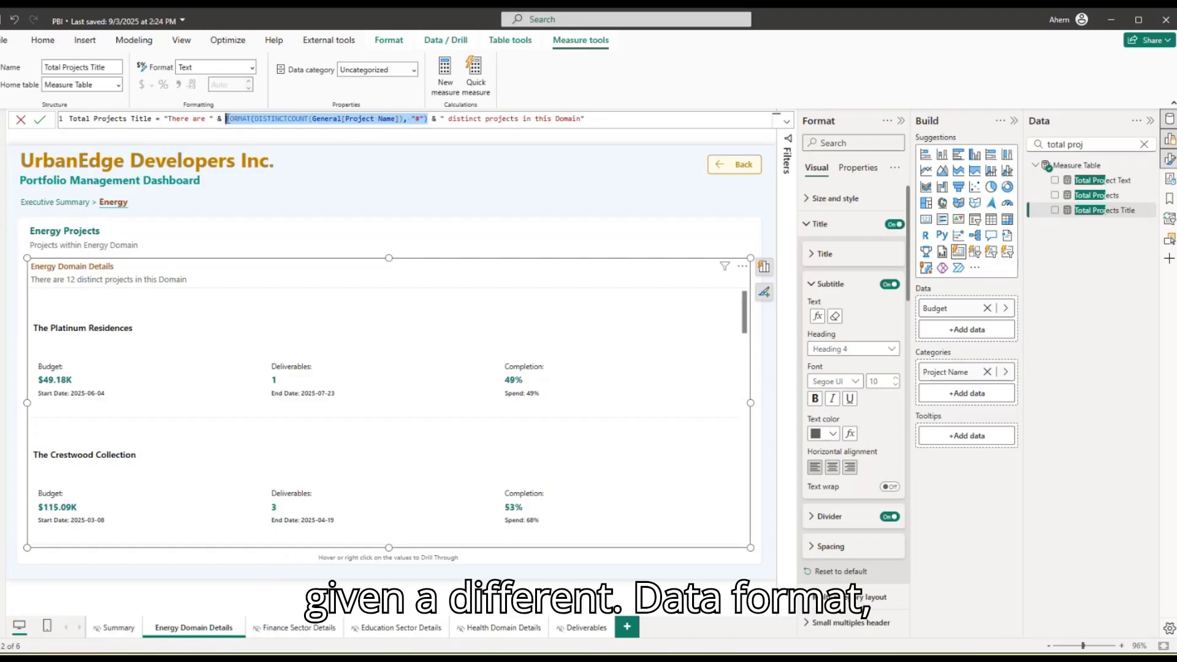
pyautogui.click(428, 118)
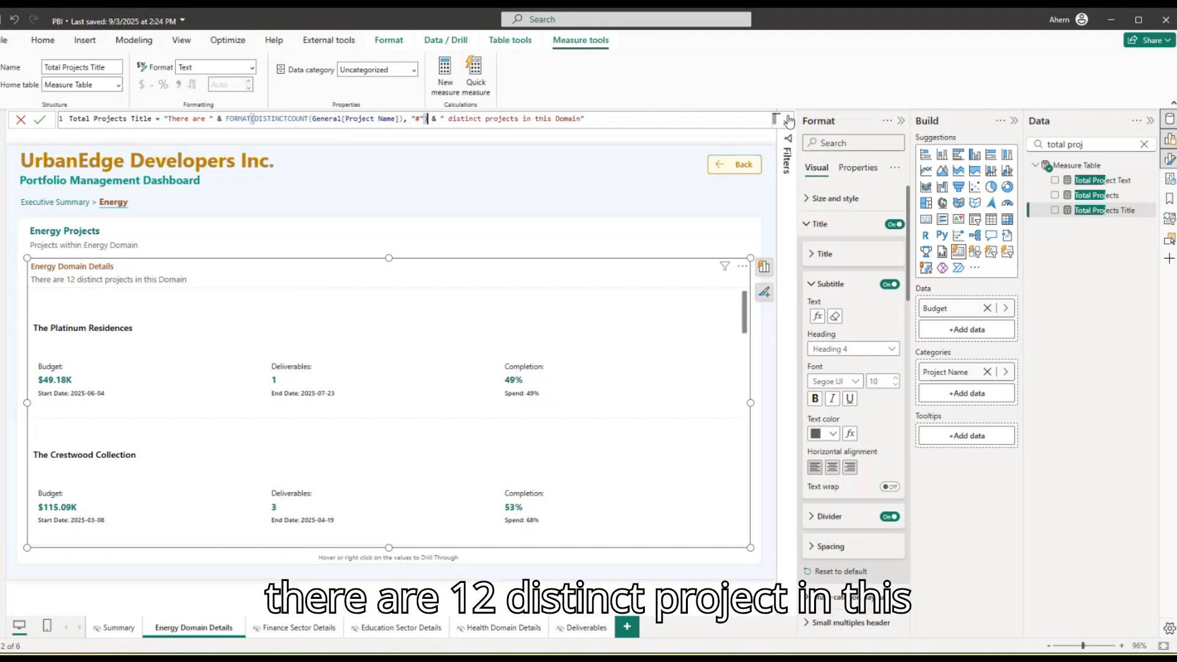
pyautogui.click(1086, 168)
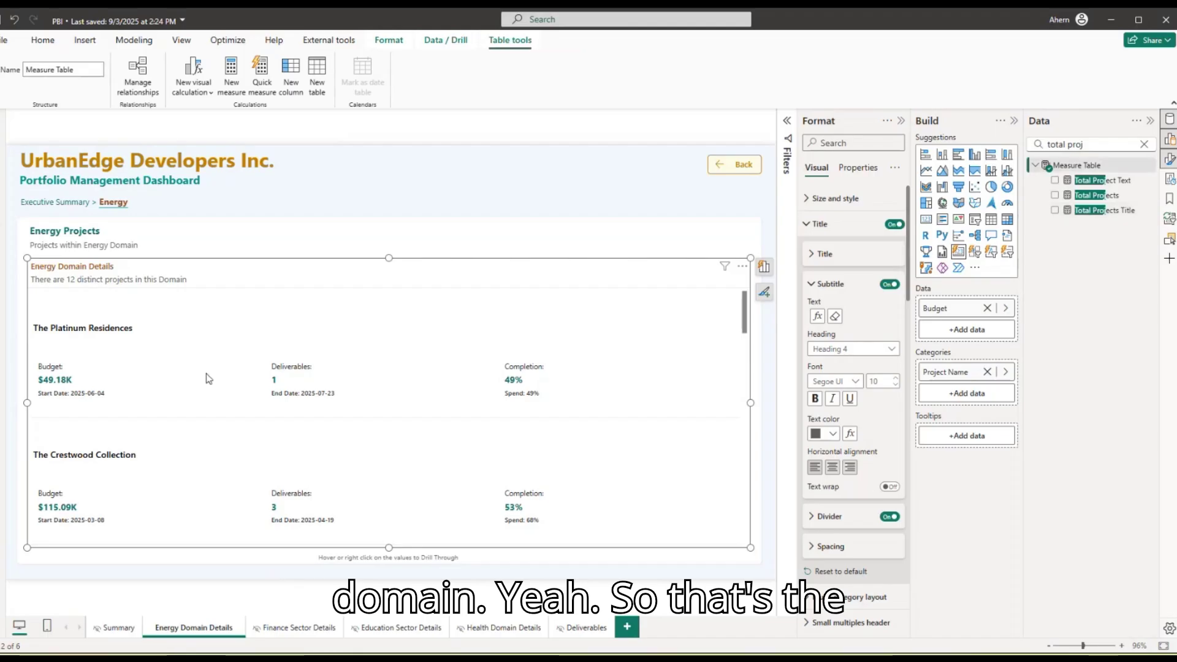
pyautogui.click(11, 282)
pyautogui.click(296, 336)
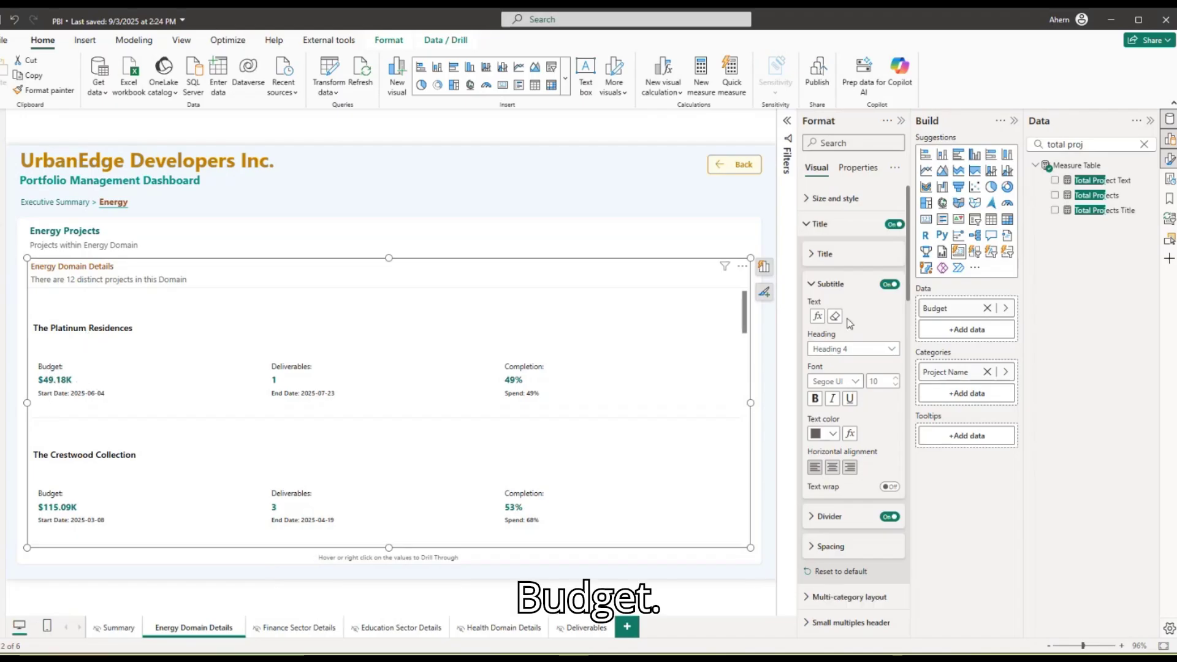
# - Collapse the card's subtitle settings and examine the callout value and label settings for the Budget series
pyautogui.click(825, 284)
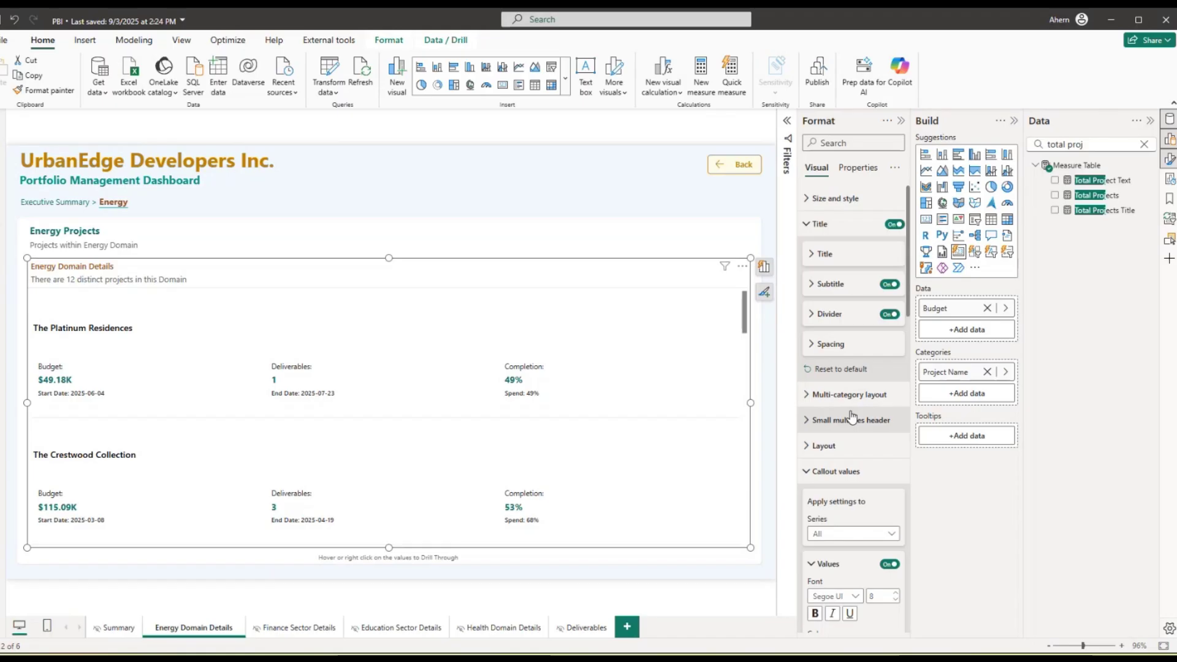
pyautogui.scroll(-3, 852, 418)
pyautogui.scroll(2, 849, 429)
pyautogui.scroll(-3, 843, 457)
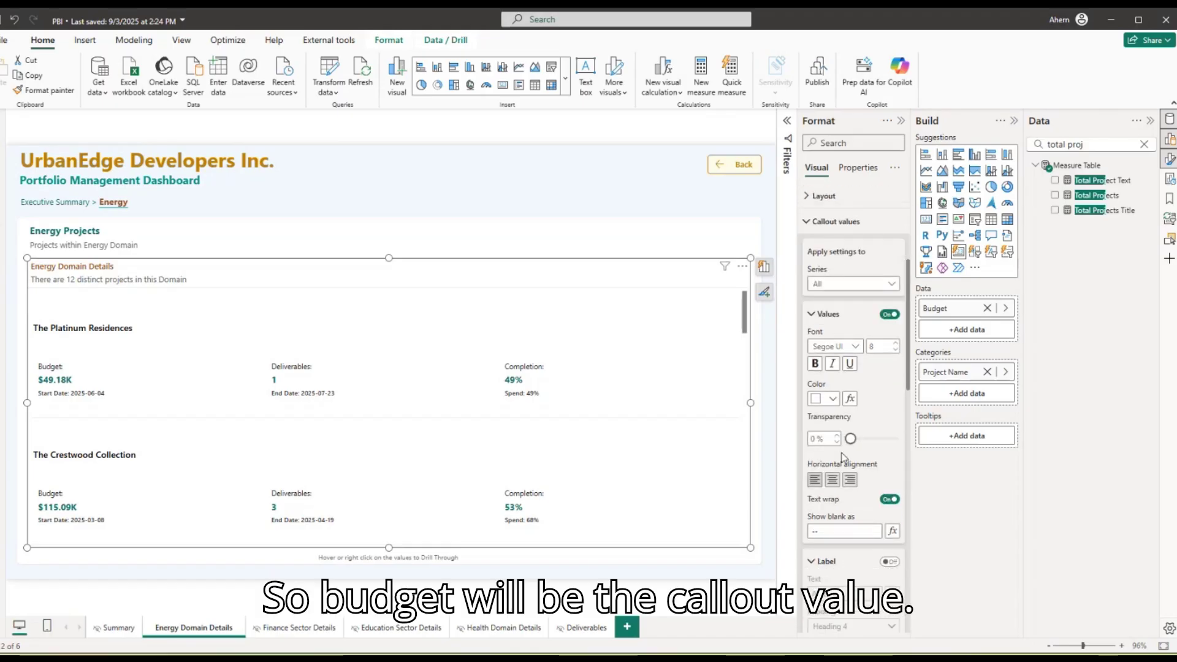
pyautogui.scroll(-2, 845, 469)
pyautogui.scroll(2, 849, 469)
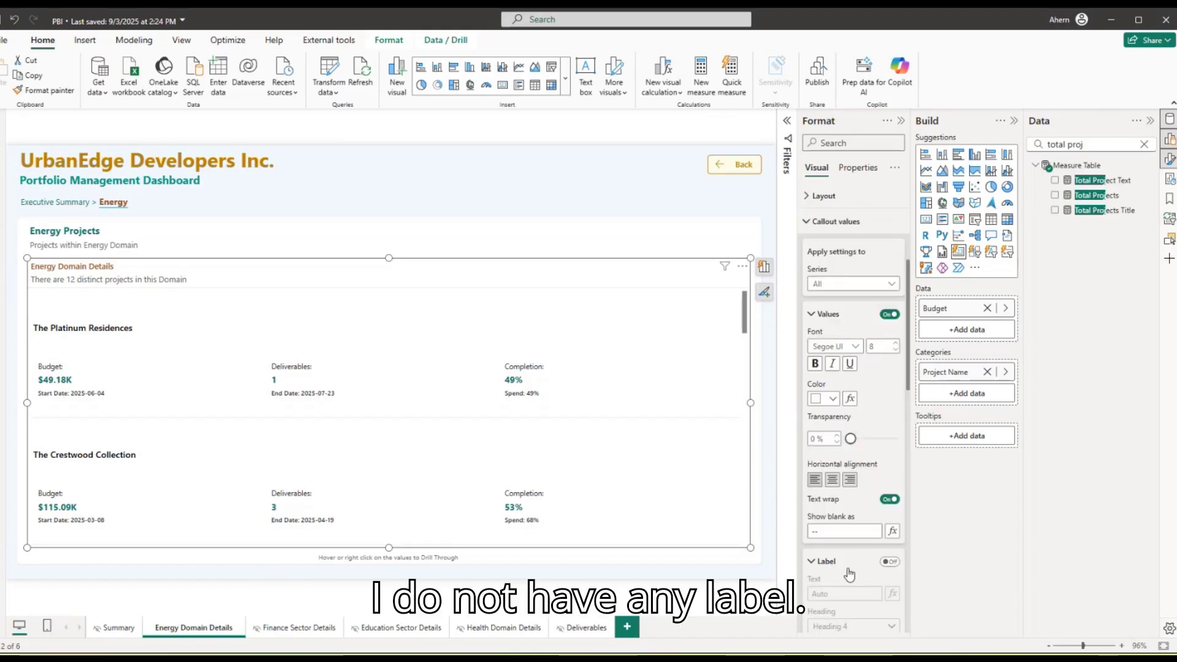
pyautogui.scroll(-1, 849, 574)
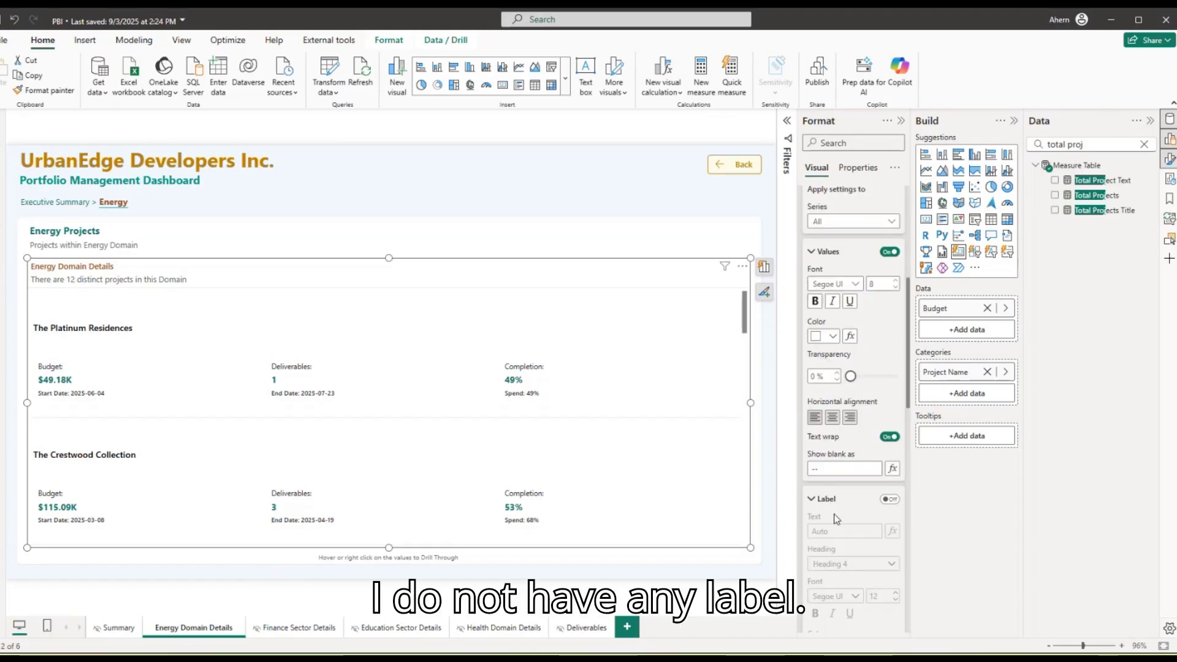
pyautogui.click(857, 224)
pyautogui.click(829, 254)
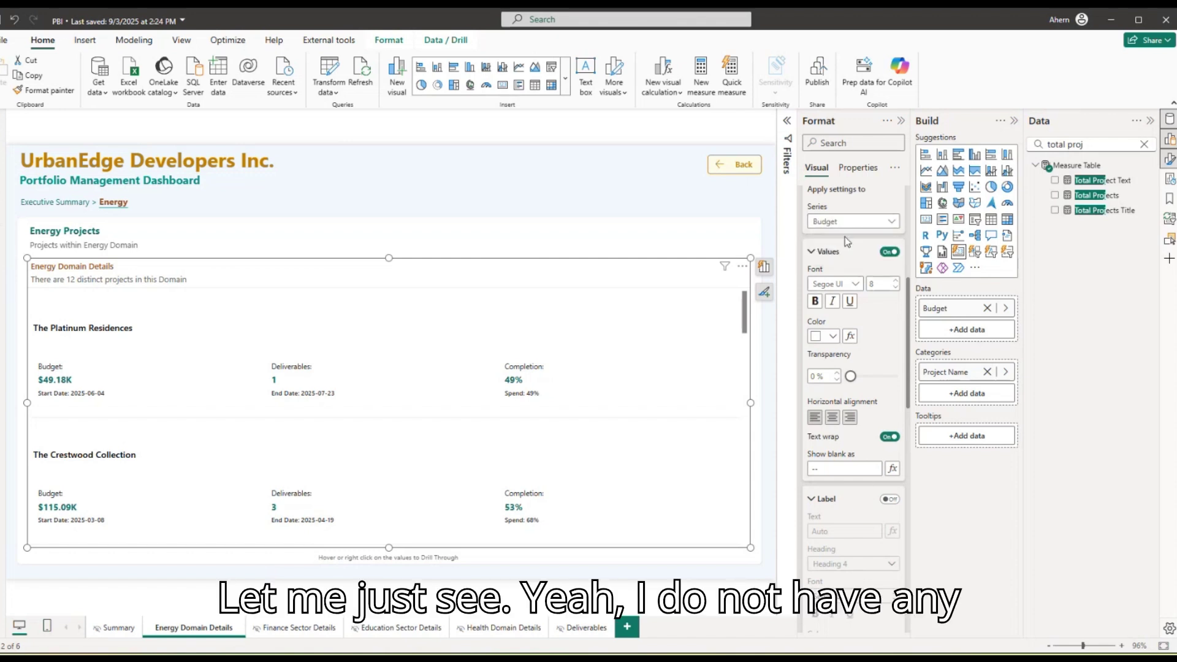
pyautogui.scroll(-6, 852, 443)
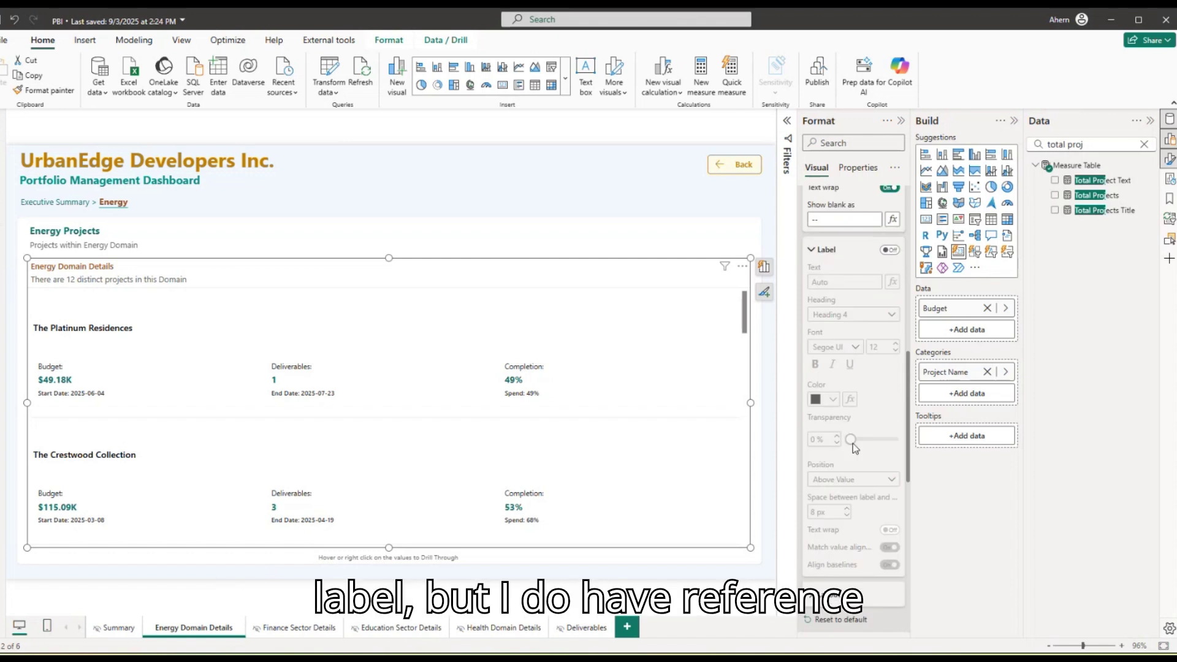
# - Examine the fields added as reference labels for the Budget series and compare them with the callout value settings
pyautogui.click(825, 332)
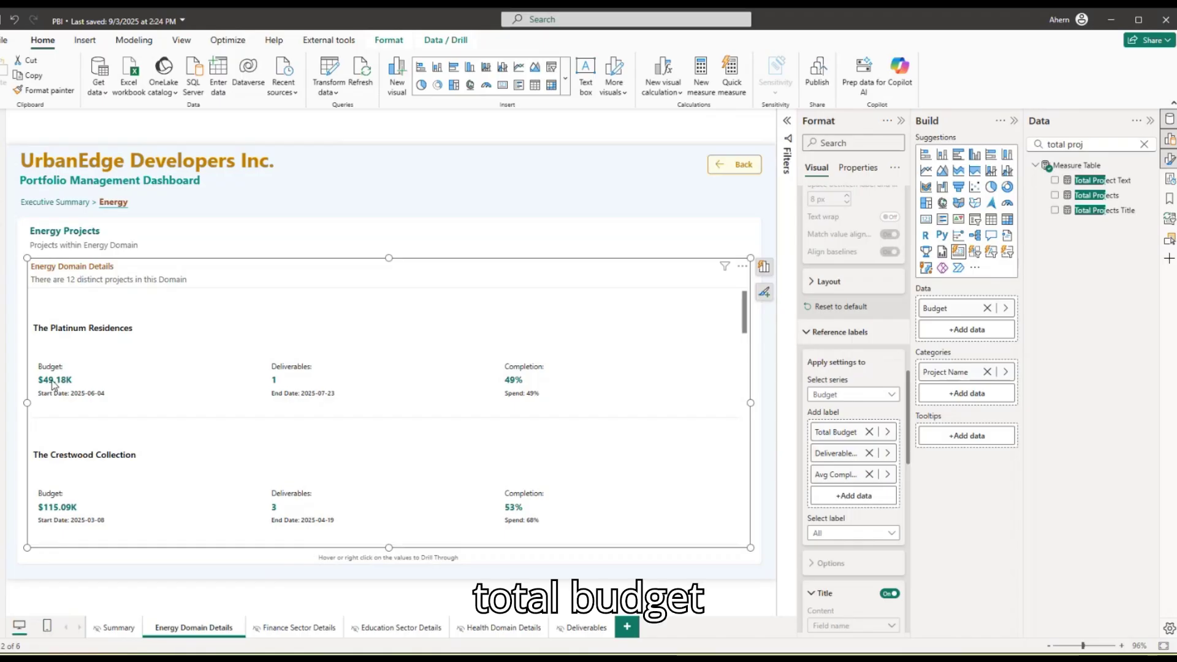
pyautogui.moveTo(59, 388)
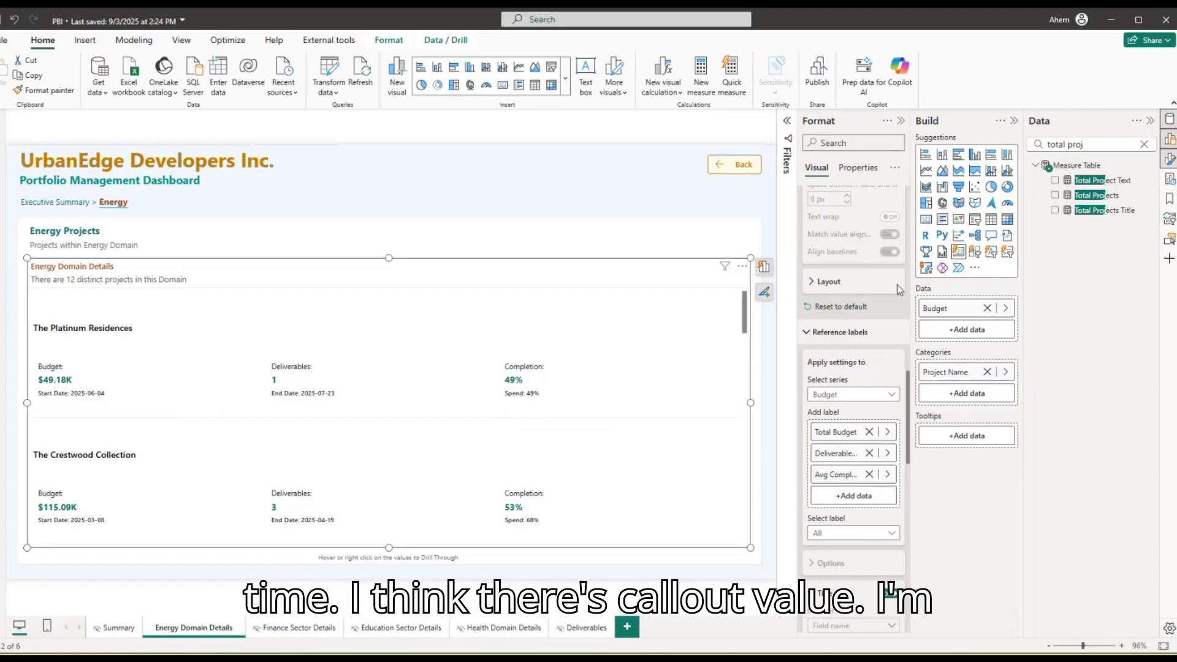
pyautogui.scroll(15, 896, 289)
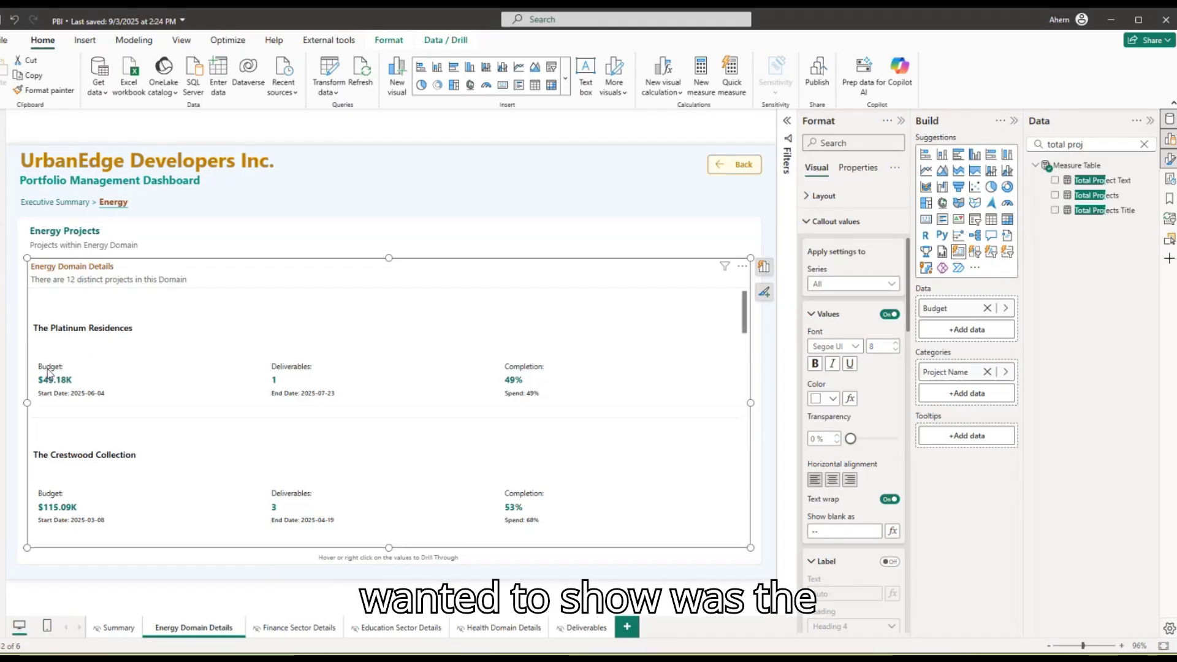
pyautogui.scroll(-5, 860, 388)
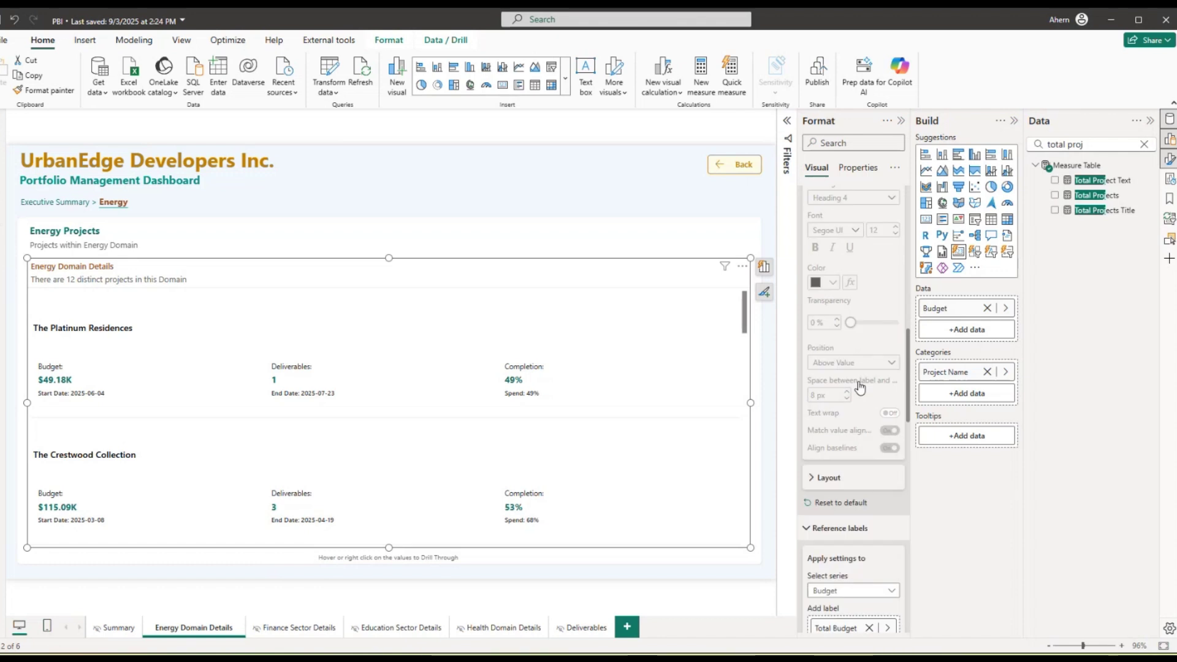
pyautogui.scroll(-4, 860, 387)
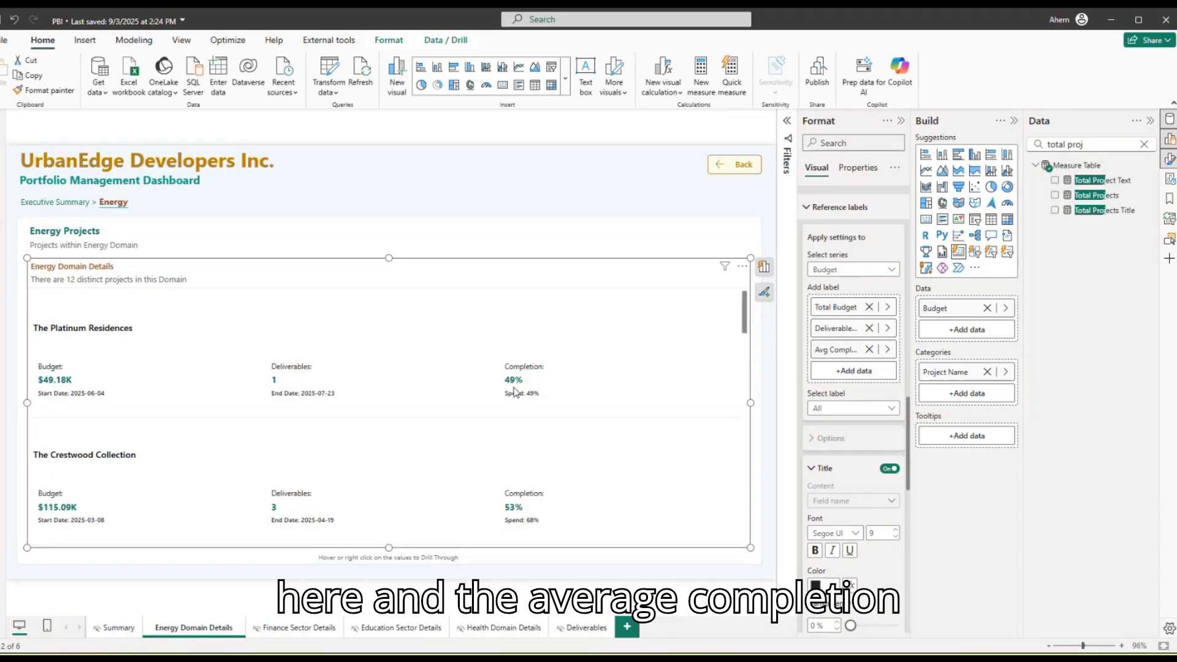
pyautogui.scroll(2, 863, 418)
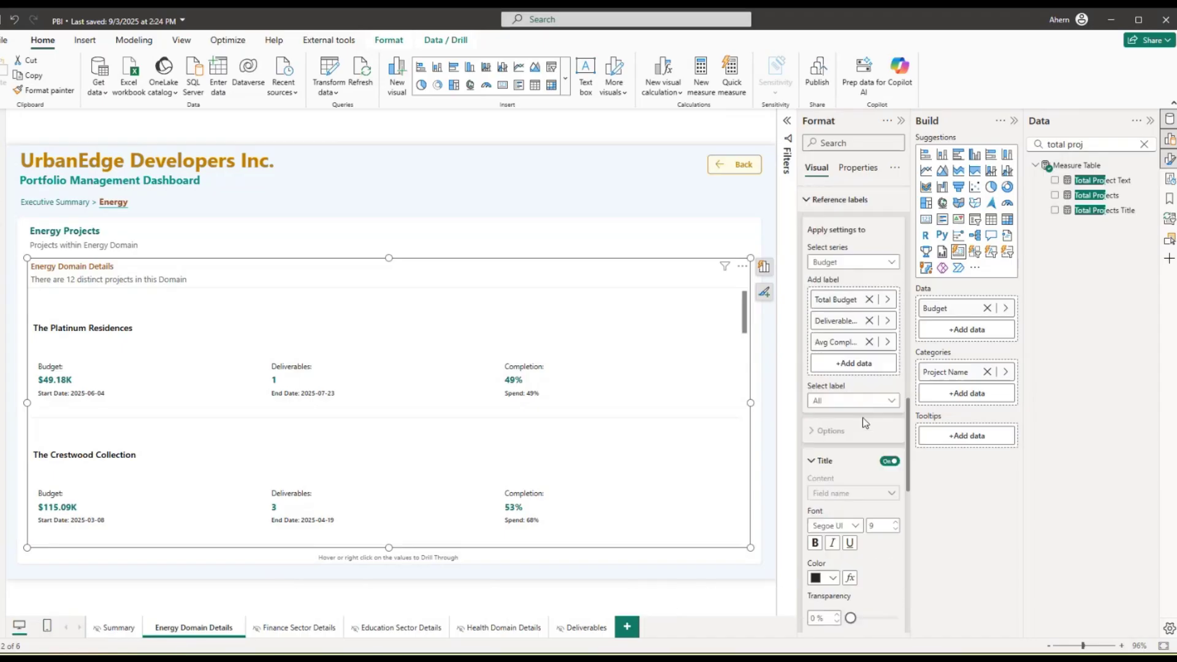
pyautogui.scroll(-10, 854, 446)
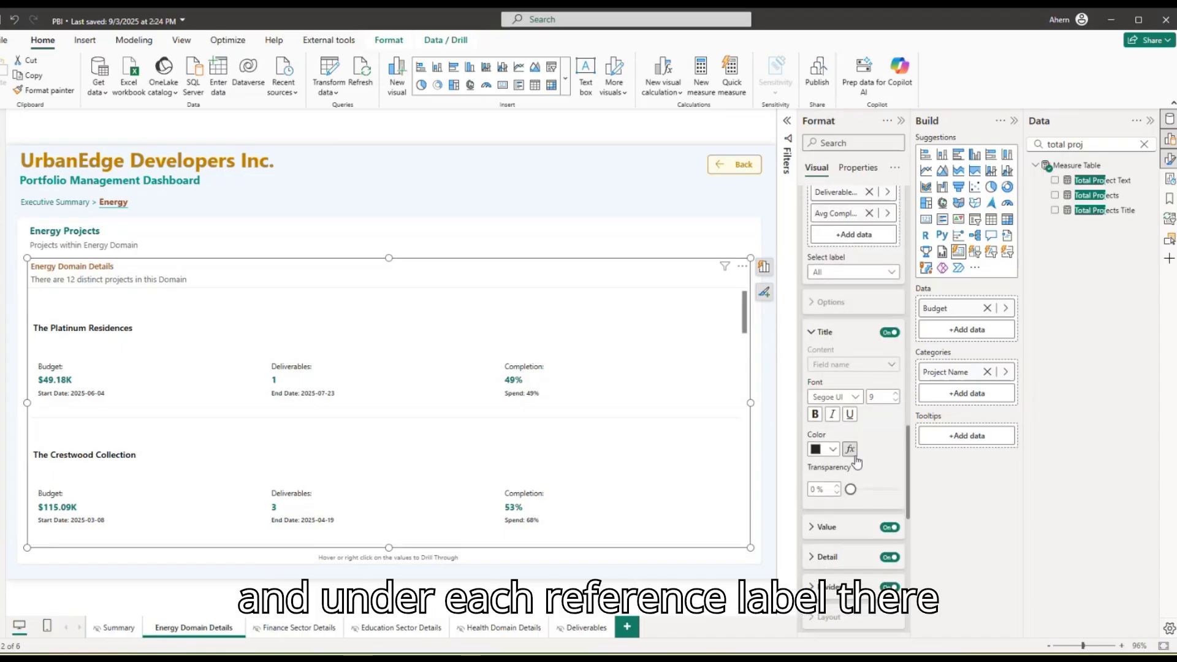
# - Choose the Total Budget reference label and expand its Detail settings
pyautogui.click(827, 444)
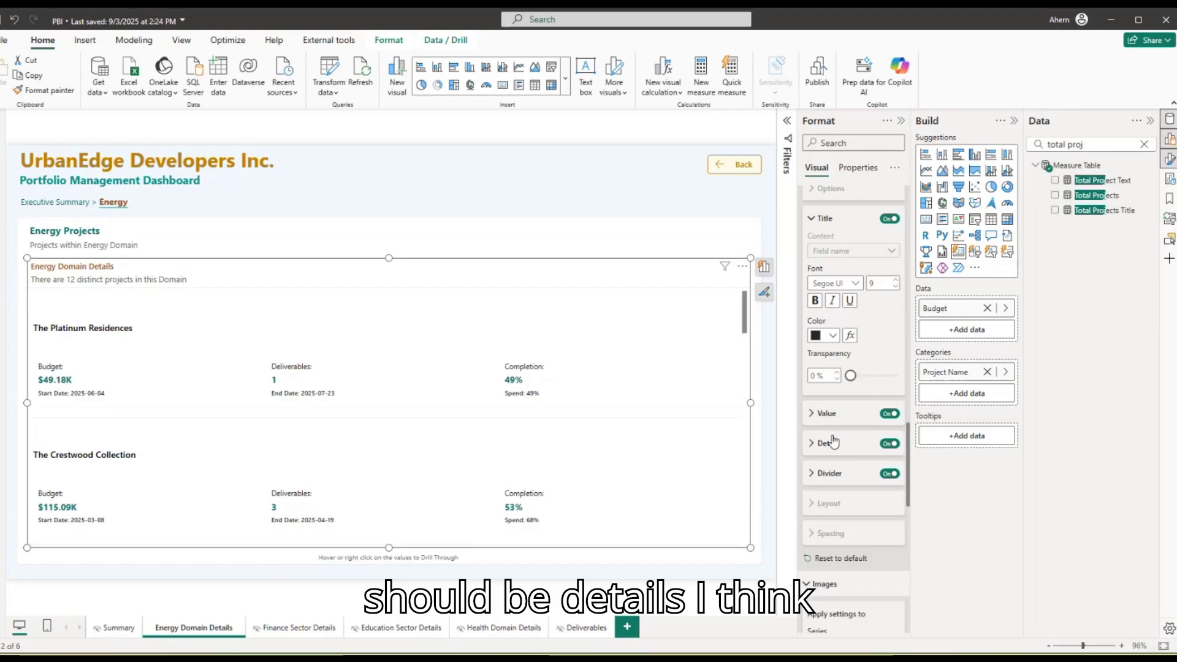
pyautogui.scroll(7, 834, 453)
pyautogui.click(853, 471)
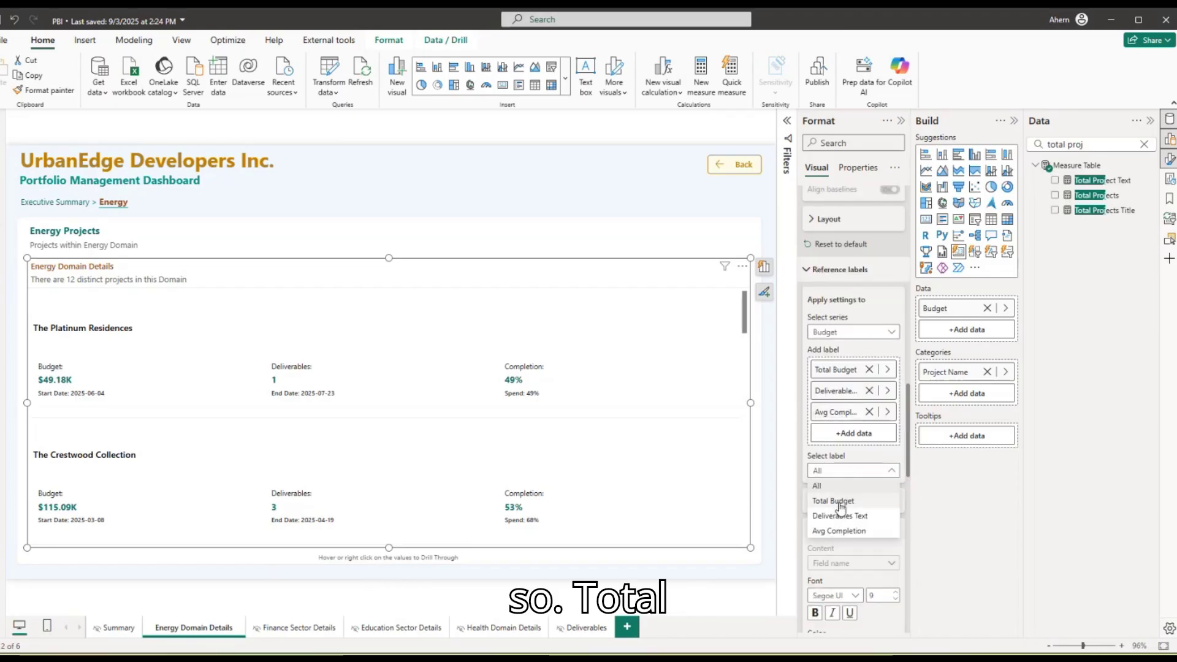
pyautogui.click(849, 500)
pyautogui.scroll(-10, 846, 478)
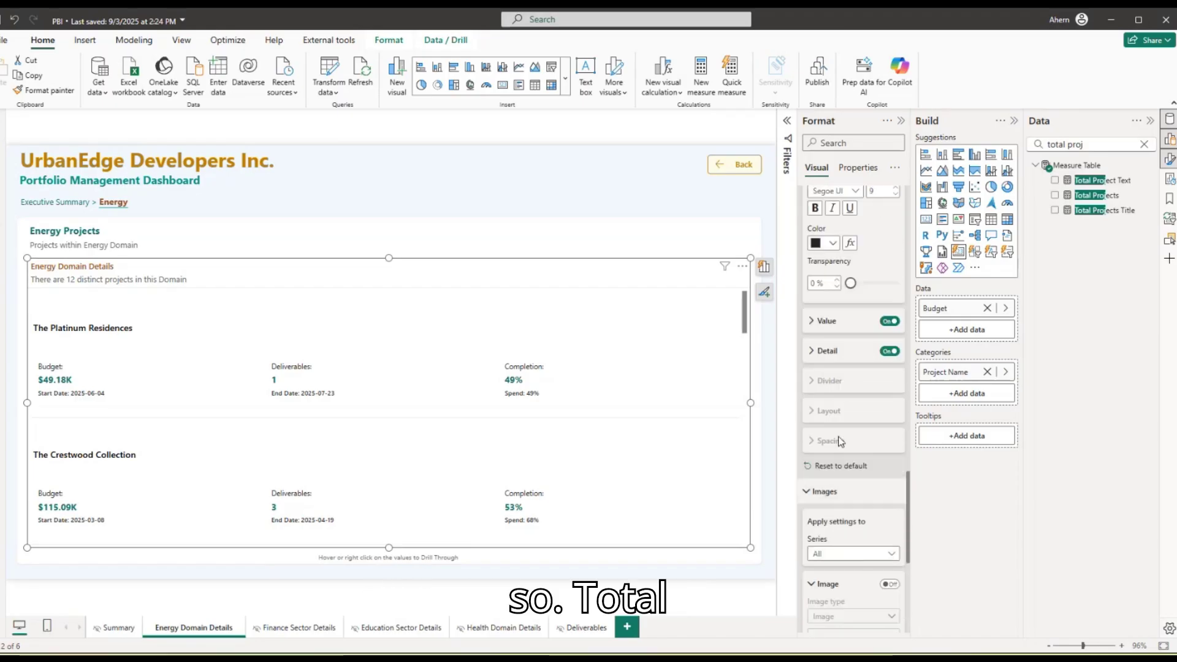
pyautogui.click(826, 351)
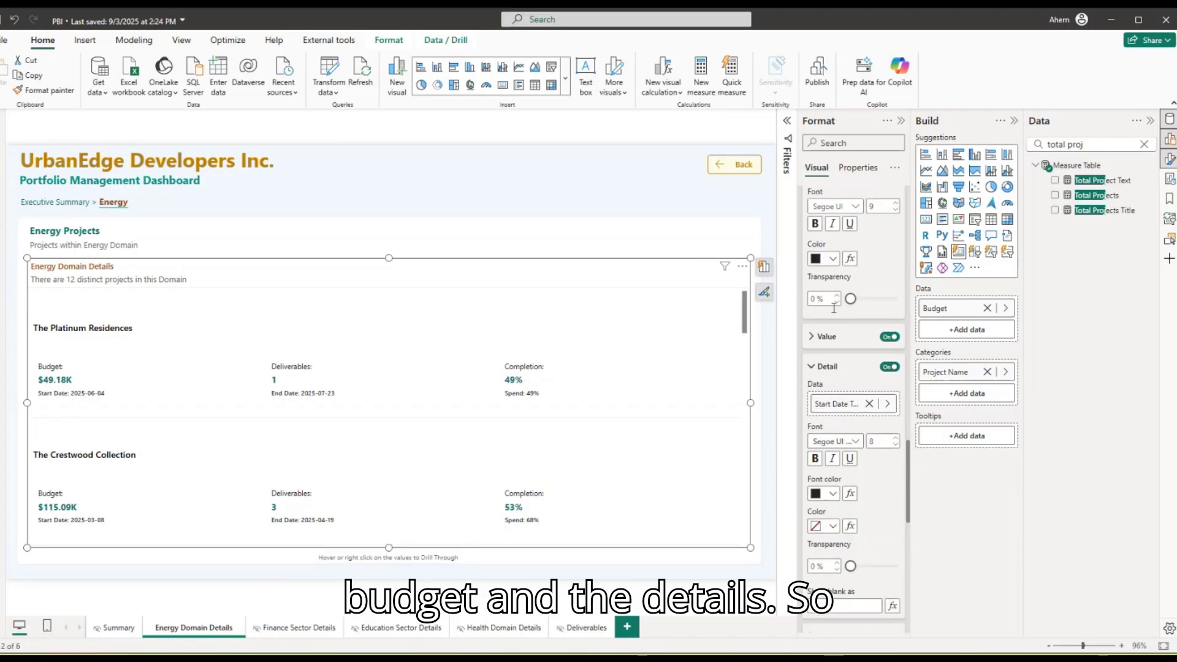
# - Review the list of reference labels and the title and detail settings of the Total Budget label
pyautogui.scroll(8, 858, 380)
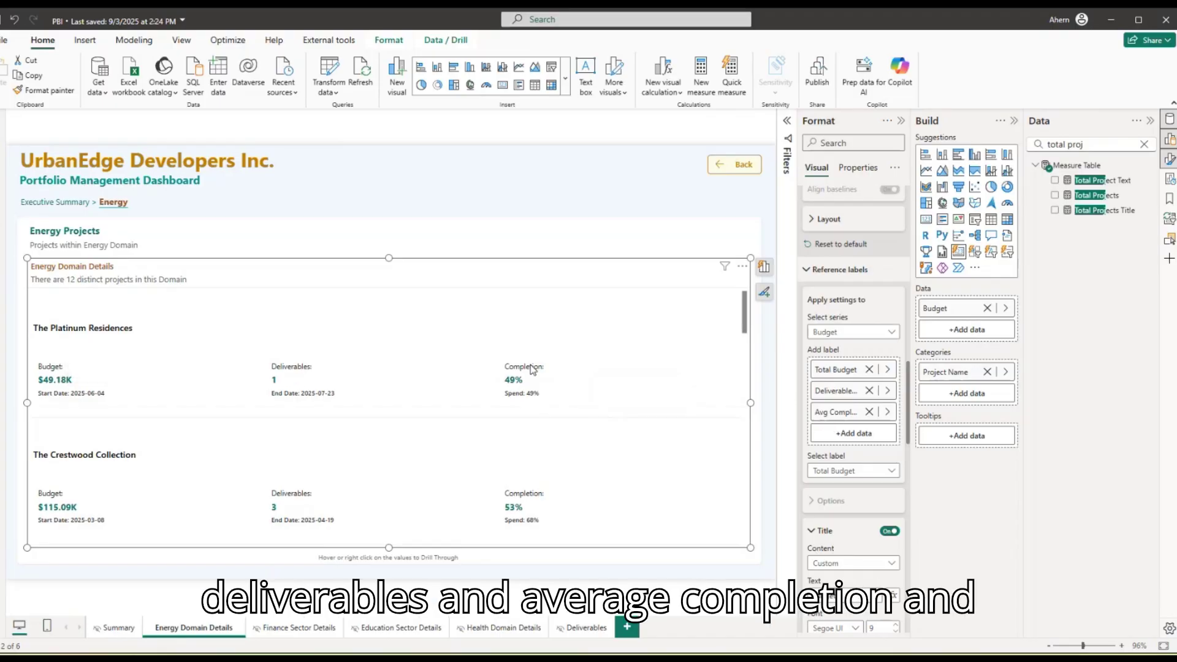
pyautogui.scroll(-8, 850, 420)
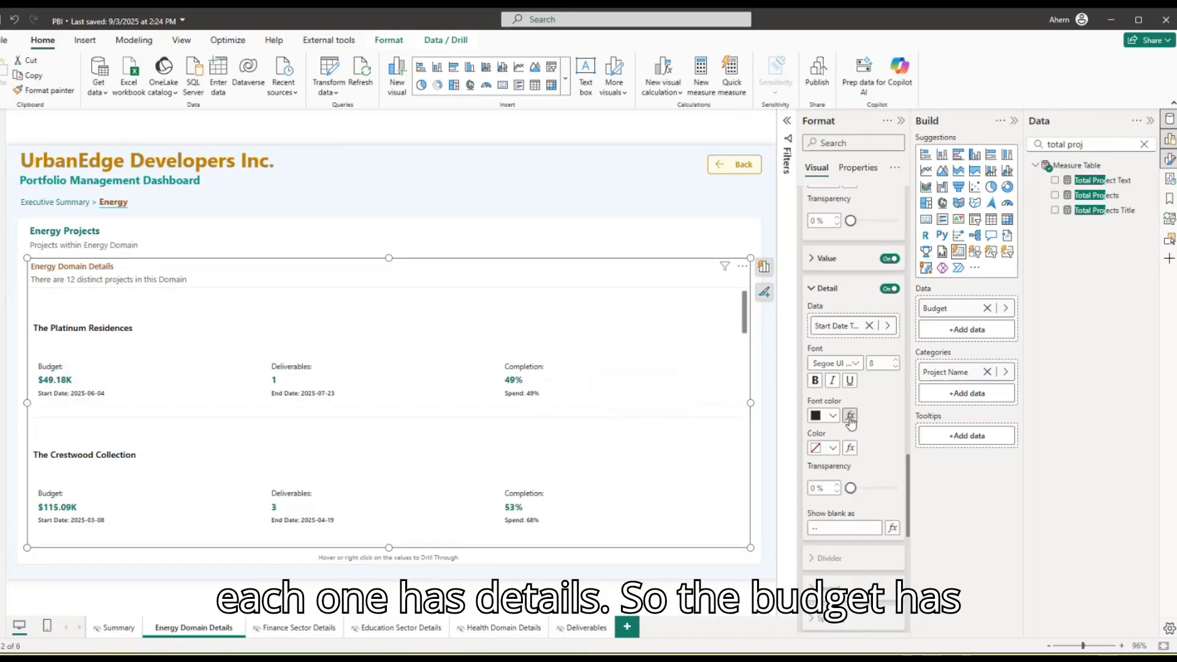
pyautogui.scroll(-3, 852, 423)
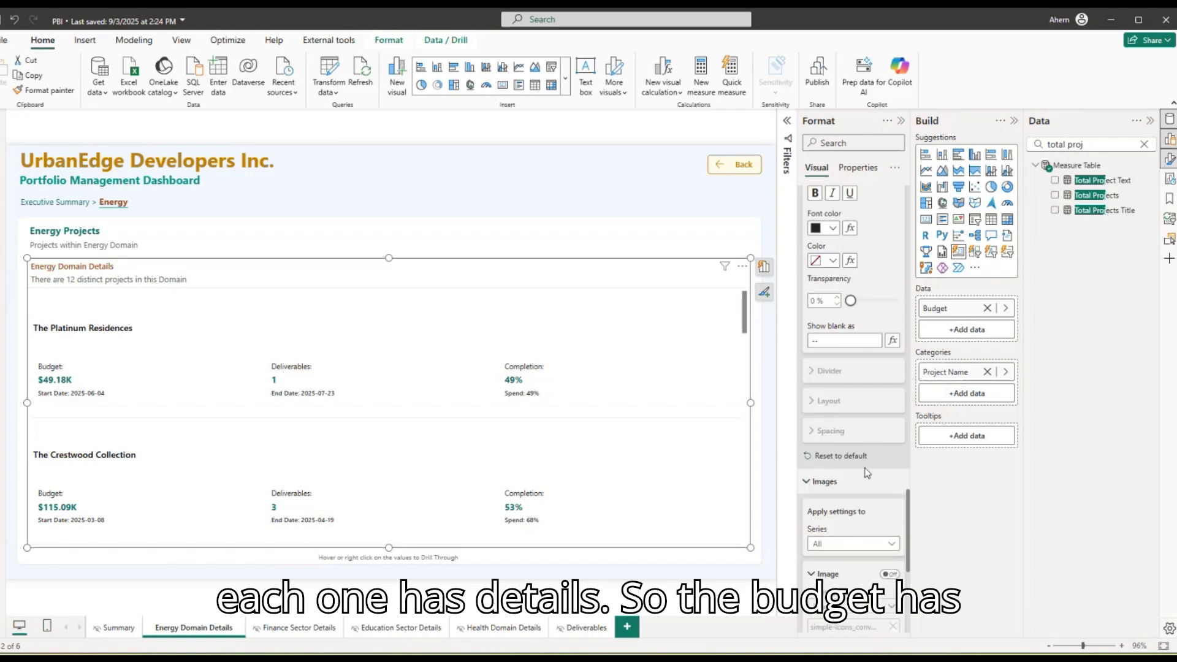
pyautogui.scroll(-3, 864, 473)
pyautogui.scroll(3, 864, 473)
pyautogui.scroll(5, 864, 477)
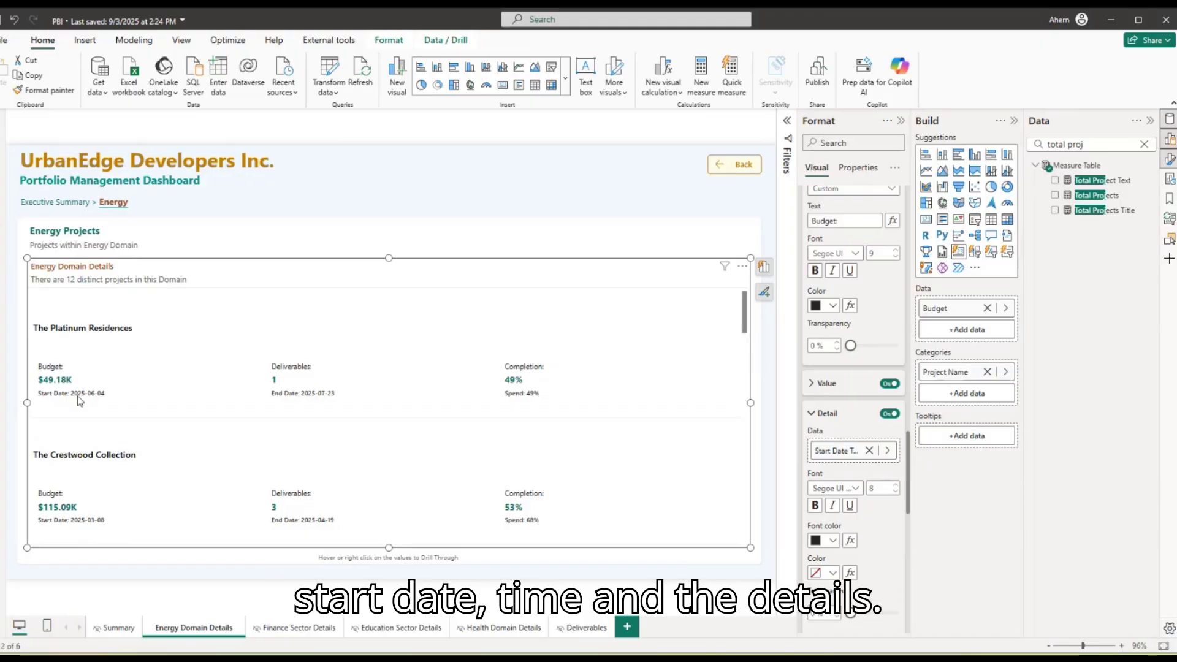
# - Switch the reference label settings to Deliverables Text and examine which field supplies its detail line
pyautogui.scroll(3, 809, 298)
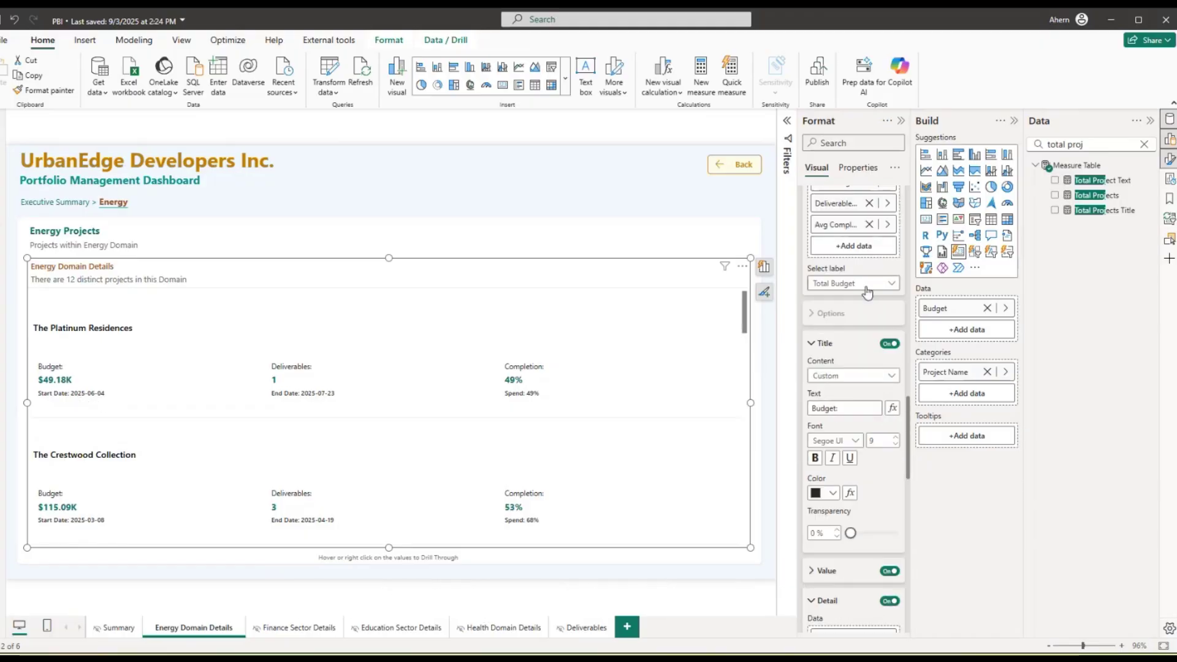
pyautogui.click(864, 283)
pyautogui.click(836, 330)
pyautogui.click(828, 601)
pyautogui.scroll(-5, 857, 561)
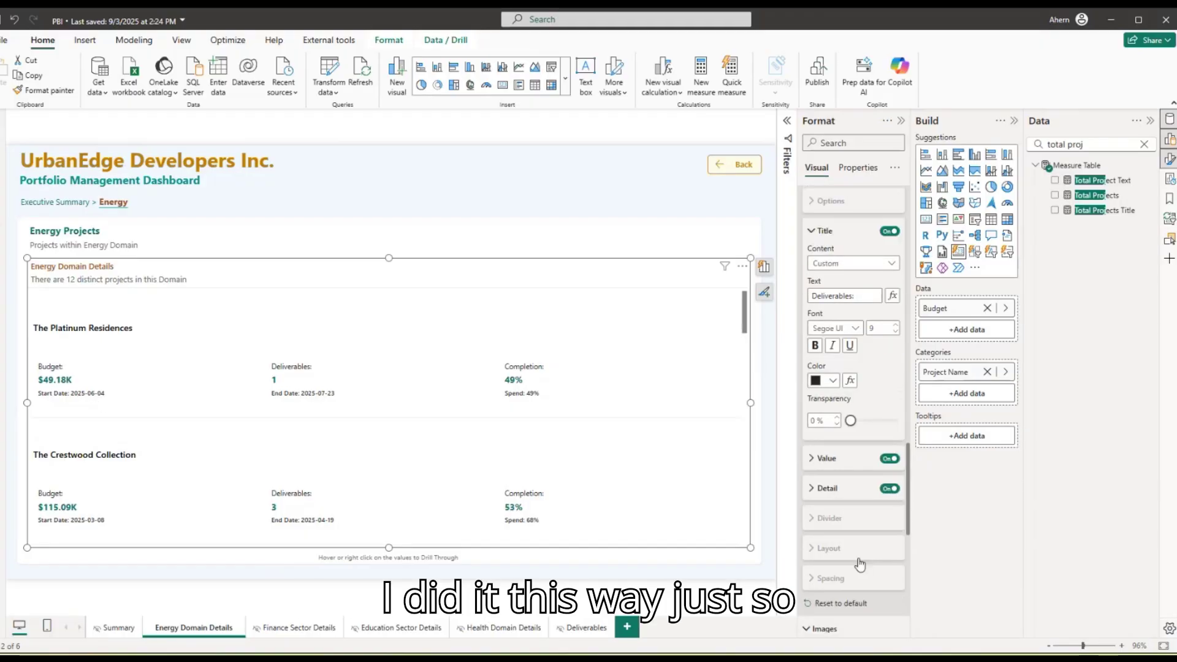
pyautogui.click(822, 289)
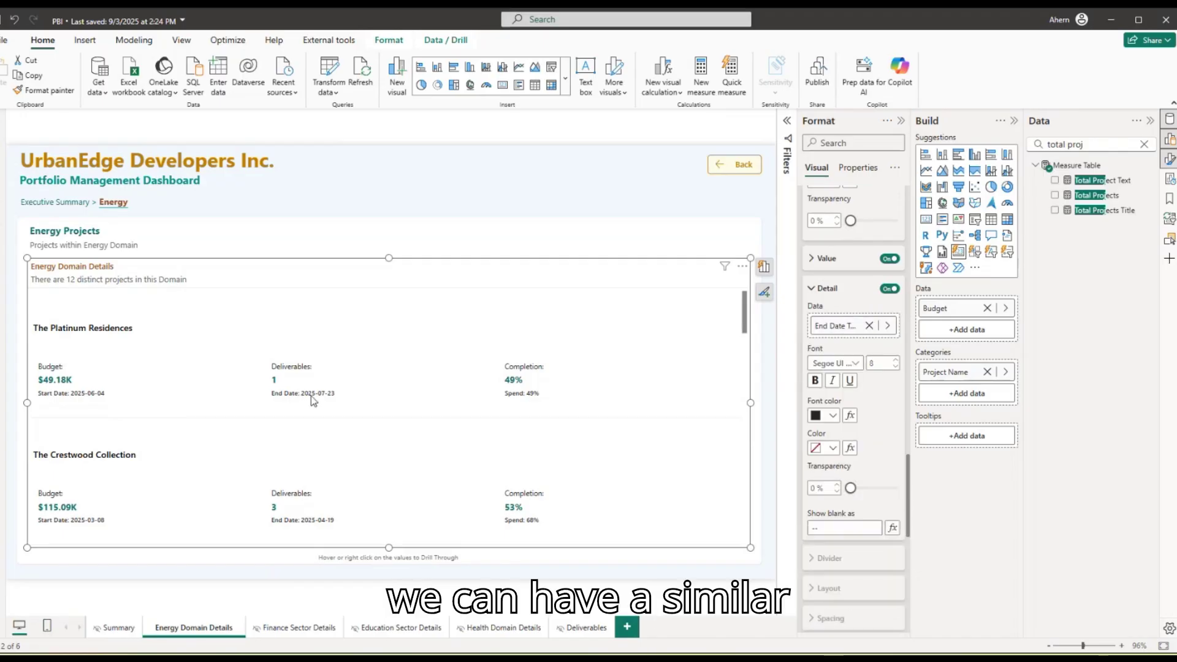
pyautogui.moveTo(379, 401)
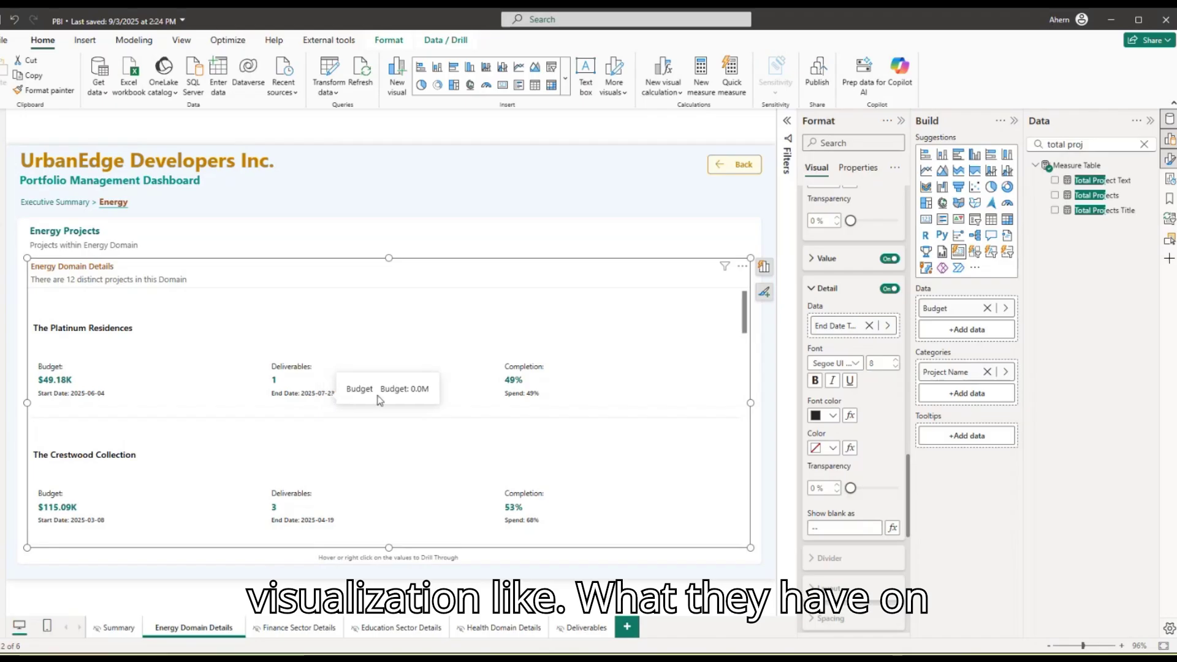
# - Switch the reference label settings to Avg Completion and examine its custom title and the field supplying its detail
pyautogui.scroll(2, 850, 403)
pyautogui.scroll(2, 872, 341)
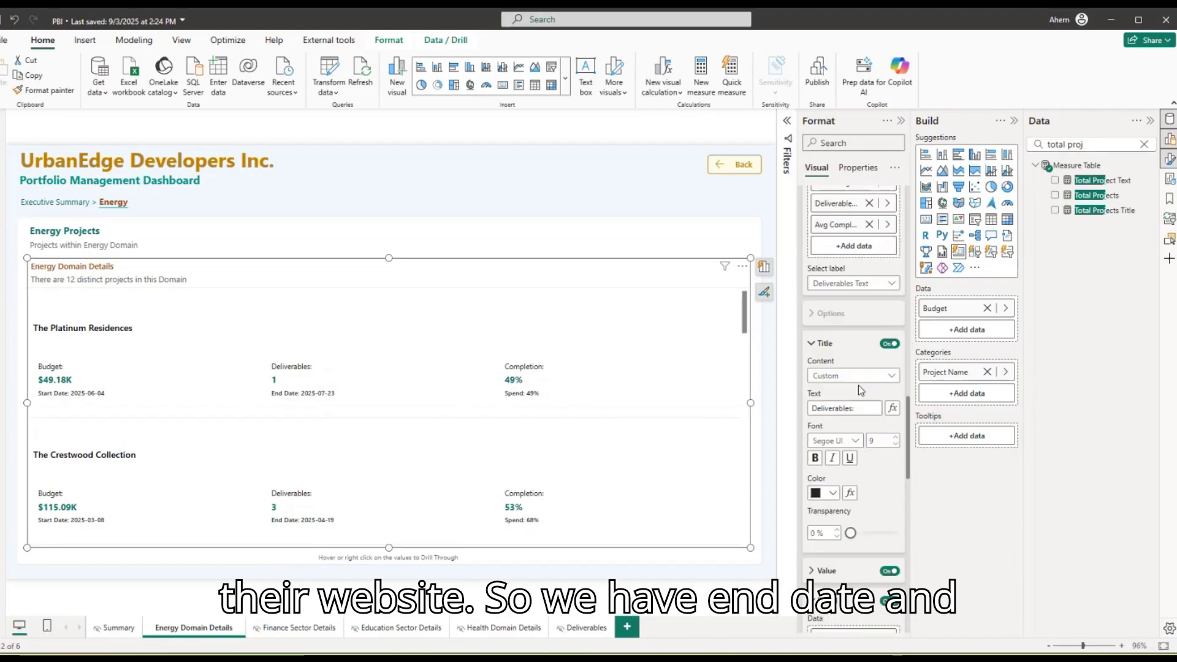
pyautogui.click(854, 284)
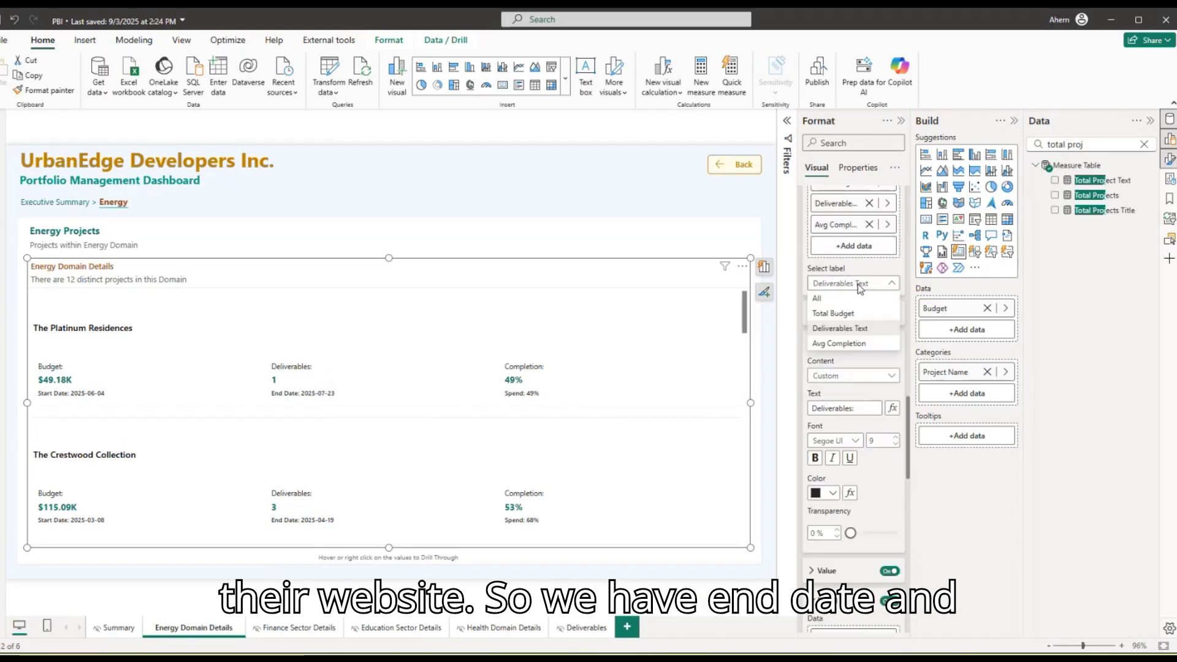
pyautogui.click(835, 345)
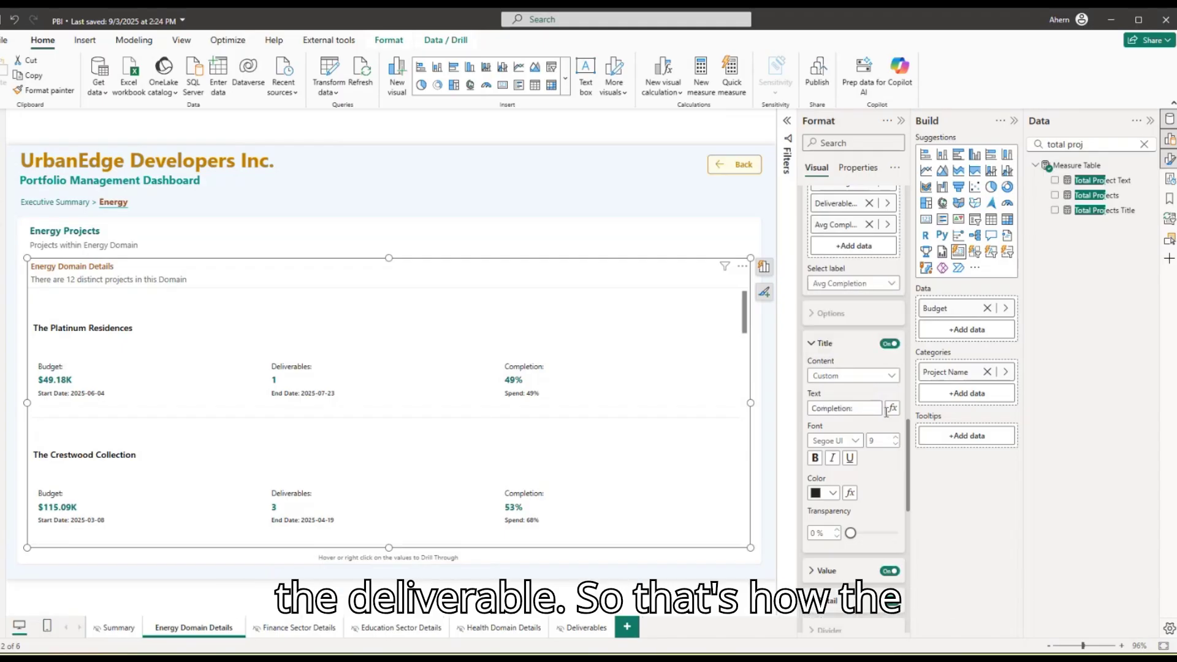
pyautogui.scroll(-3, 852, 417)
pyautogui.click(824, 414)
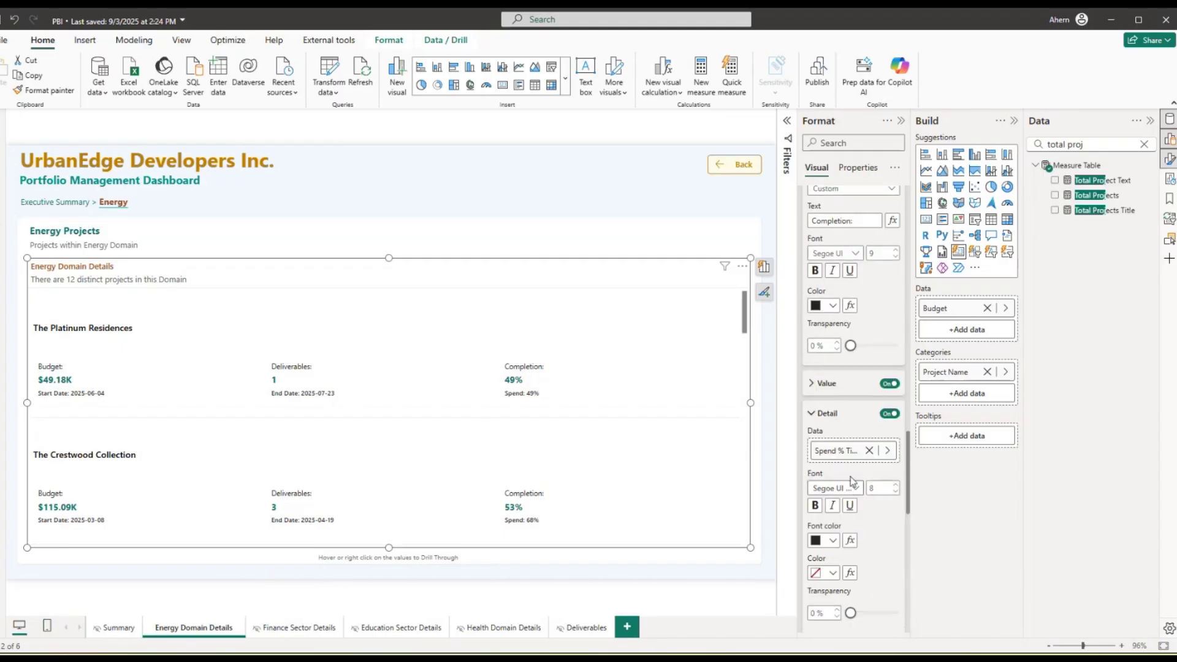
pyautogui.click(824, 414)
pyautogui.click(825, 414)
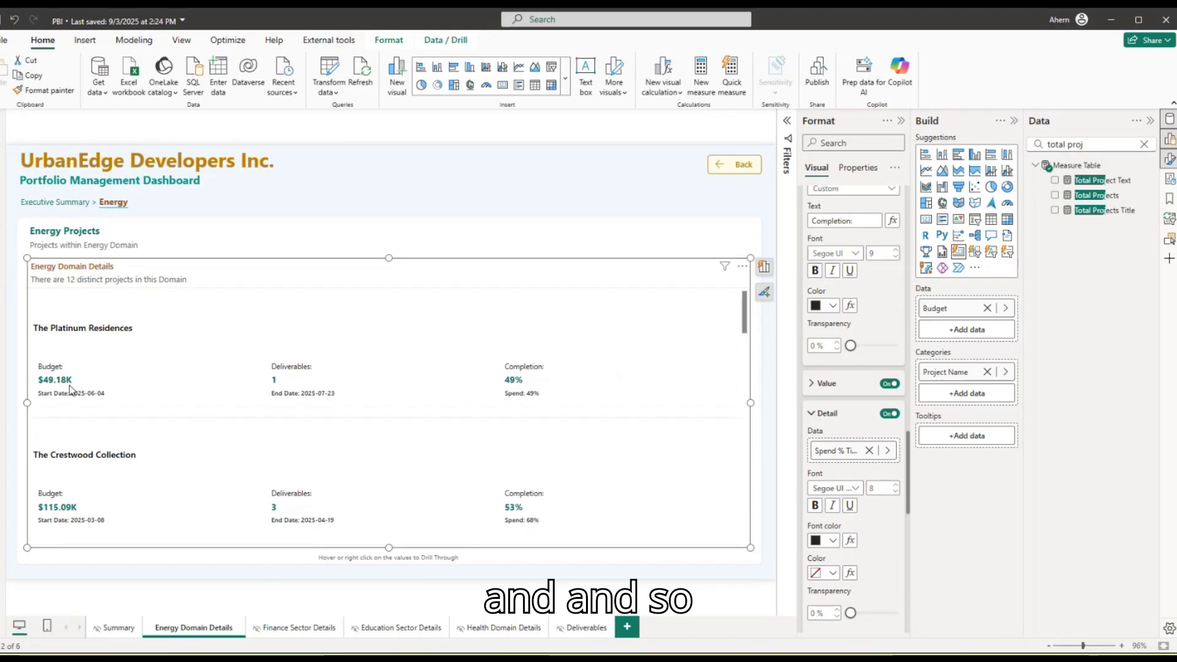
pyautogui.scroll(4, 851, 423)
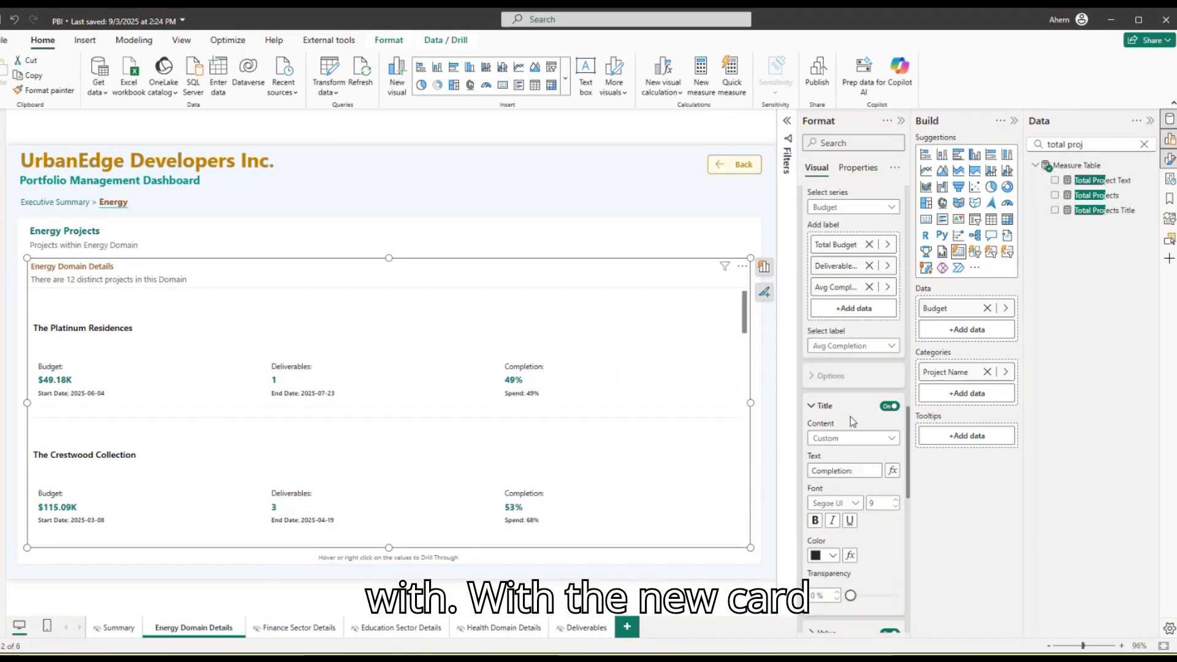
# - Collapse the reference label settings and deselect the Energy Domain Details card to view the finished page
pyautogui.click(817, 406)
pyautogui.scroll(-3, 862, 381)
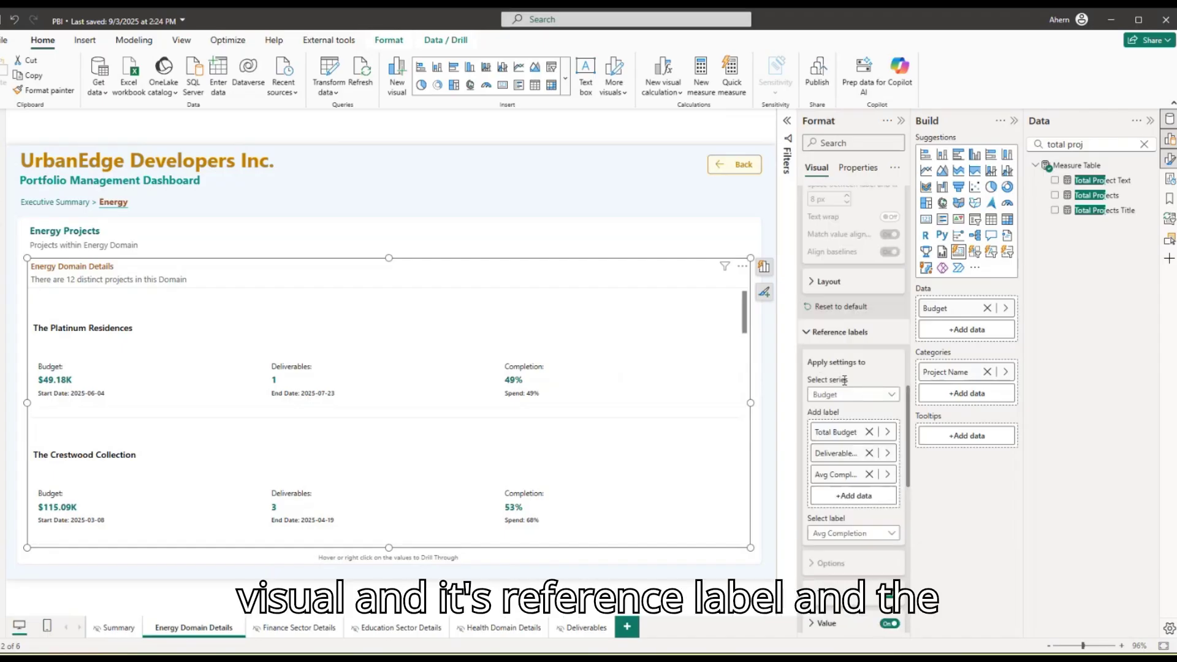
pyautogui.click(822, 332)
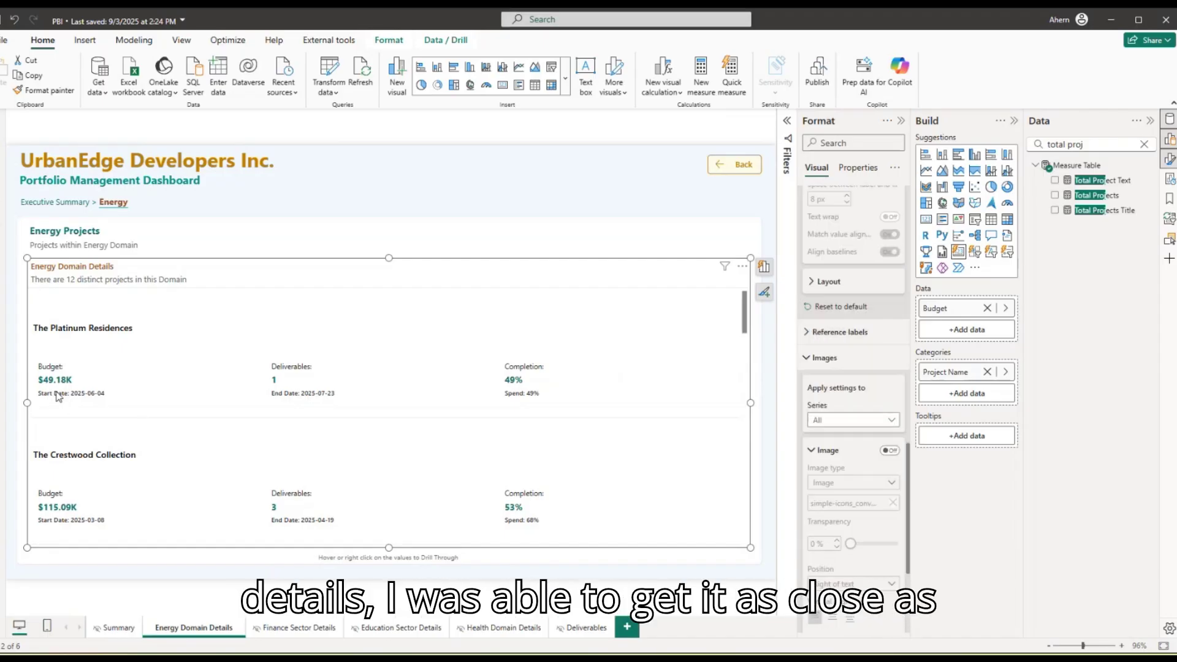
pyautogui.click(528, 178)
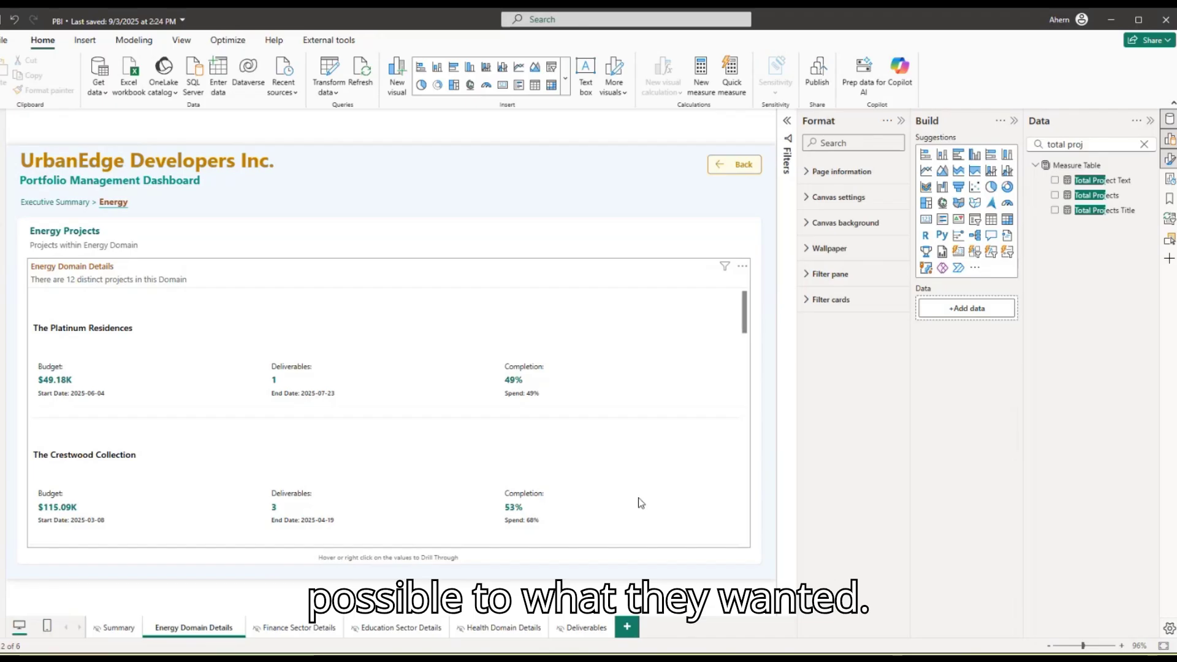
pyautogui.moveTo(636, 501)
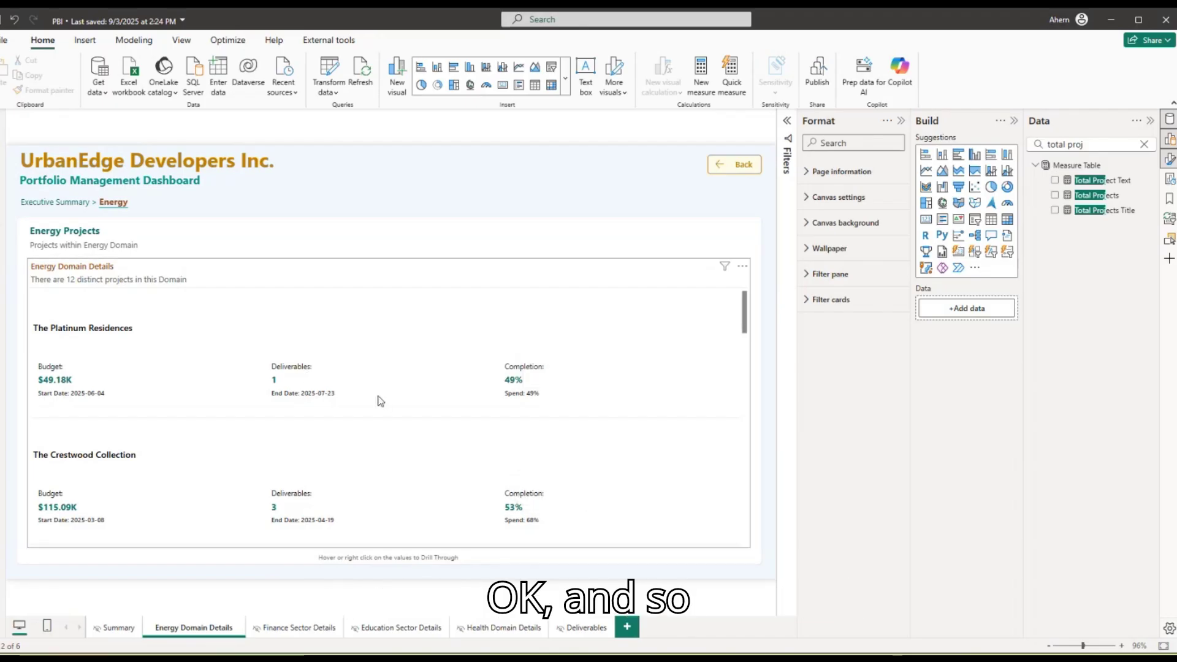
pyautogui.scroll(-1, 381, 401)
pyautogui.scroll(1, 275, 433)
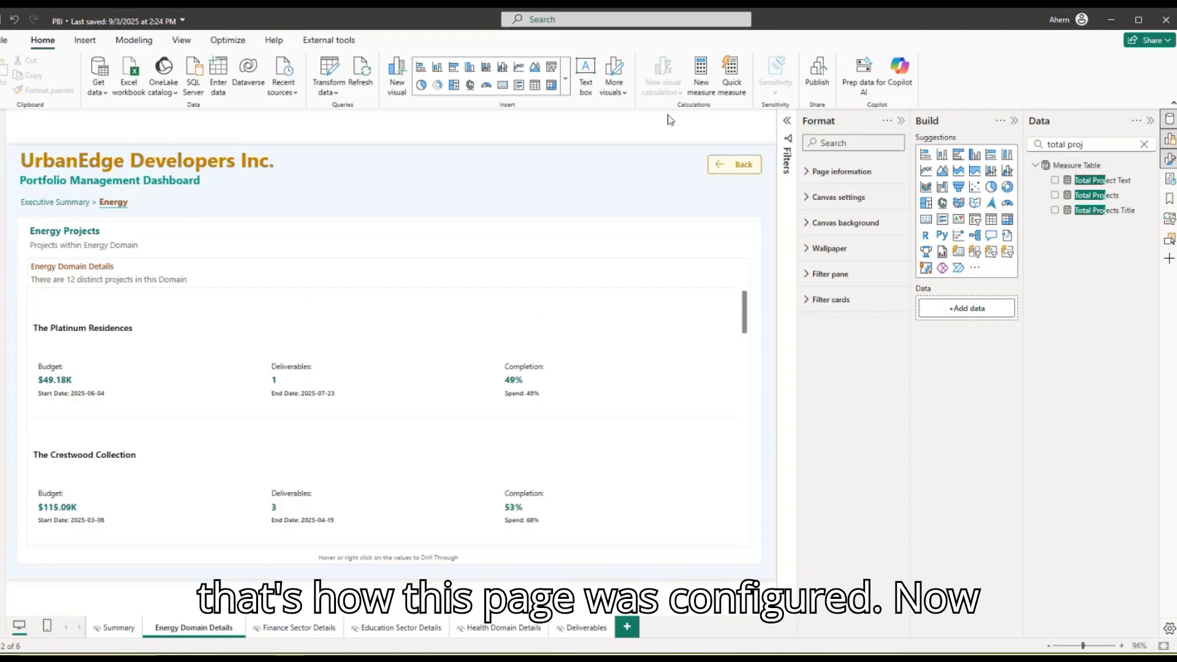
# - Return to the Executive Summary, open the Finance domain's detail page and browse its project list
pyautogui.click(68, 207)
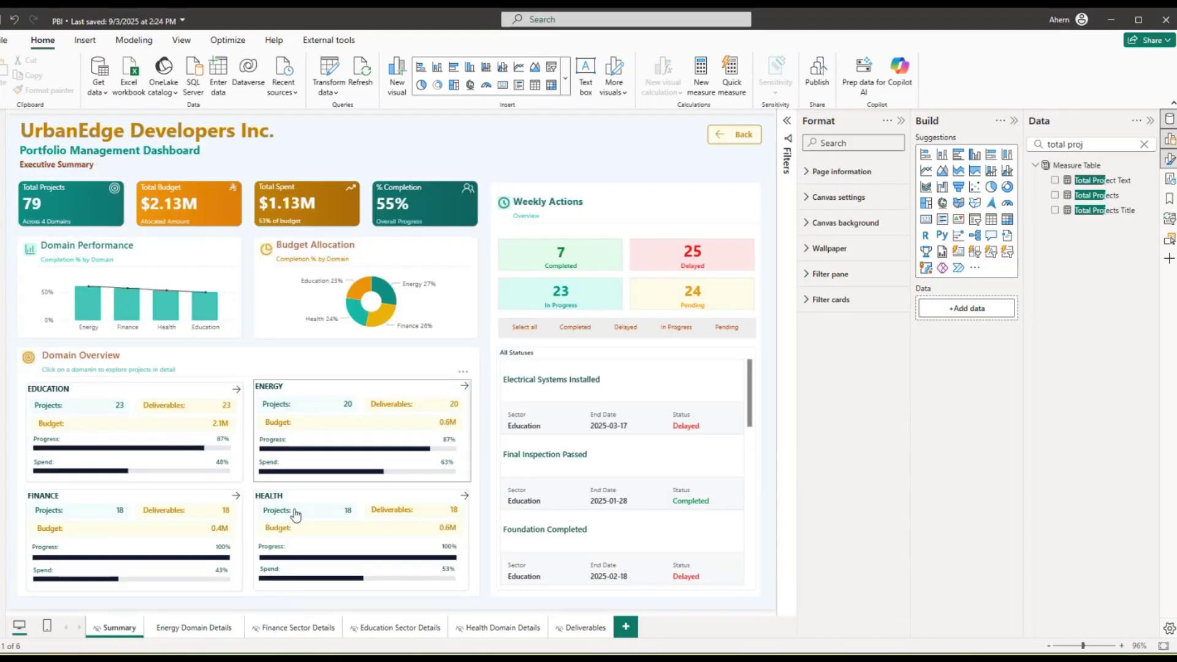
pyautogui.click(153, 518)
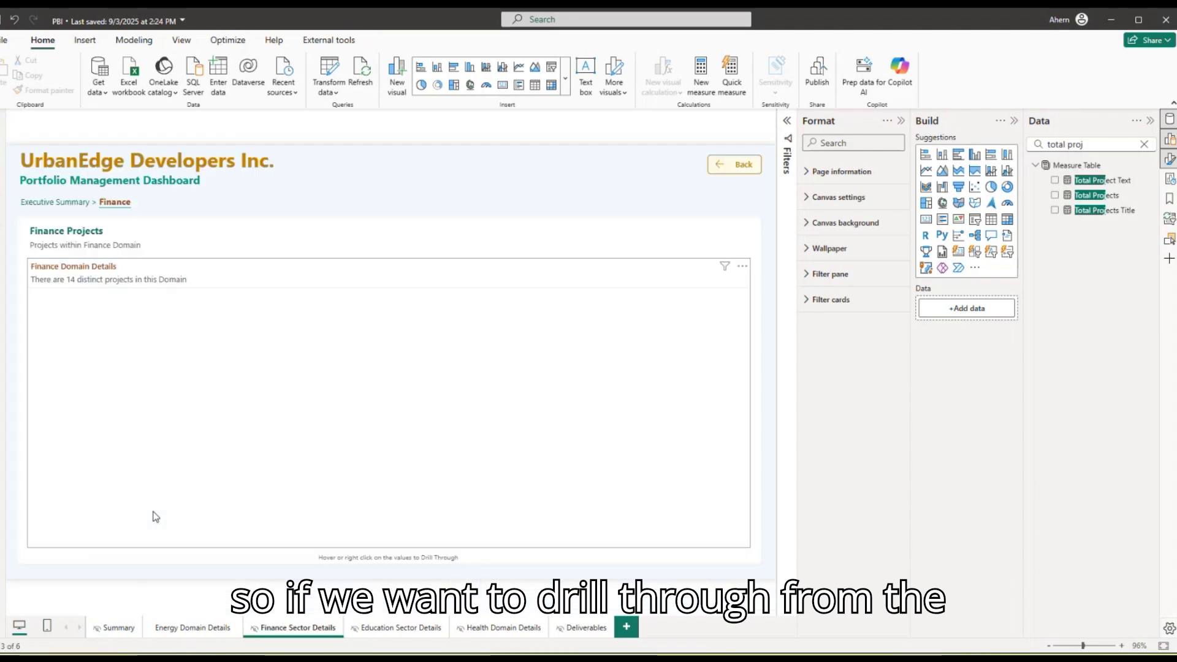
pyautogui.scroll(-3, 400, 409)
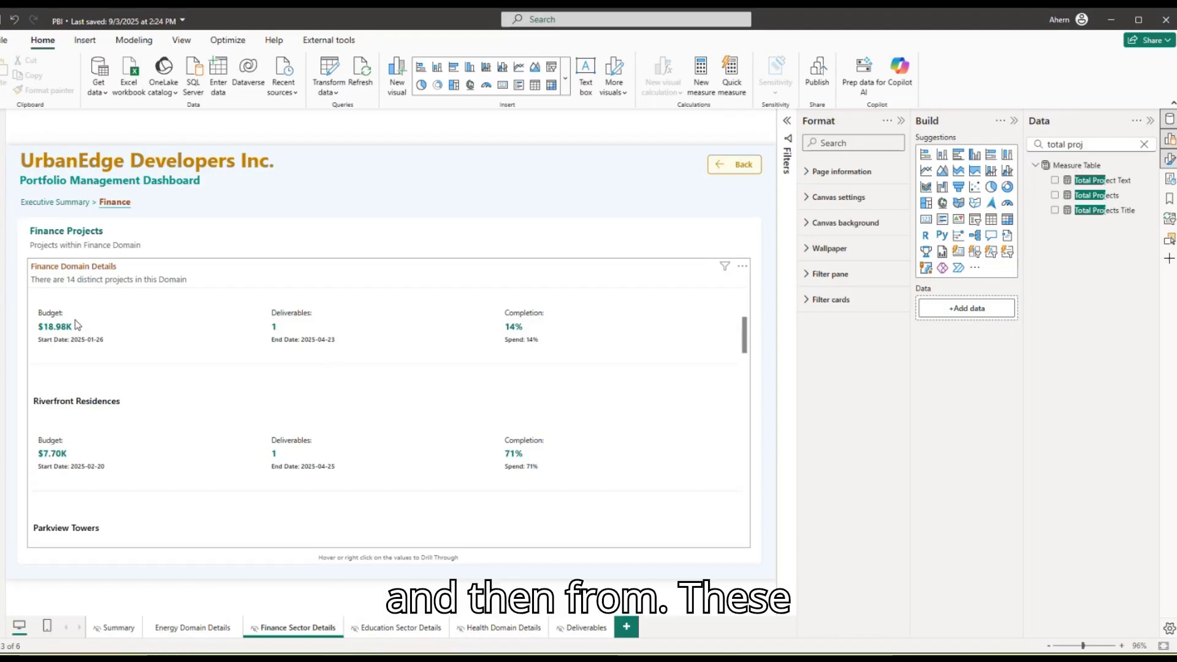
# - Clear the field search and drill through from the $18.98K budget in the Finance Domain Details card to its deliverables
pyautogui.moveTo(63, 334)
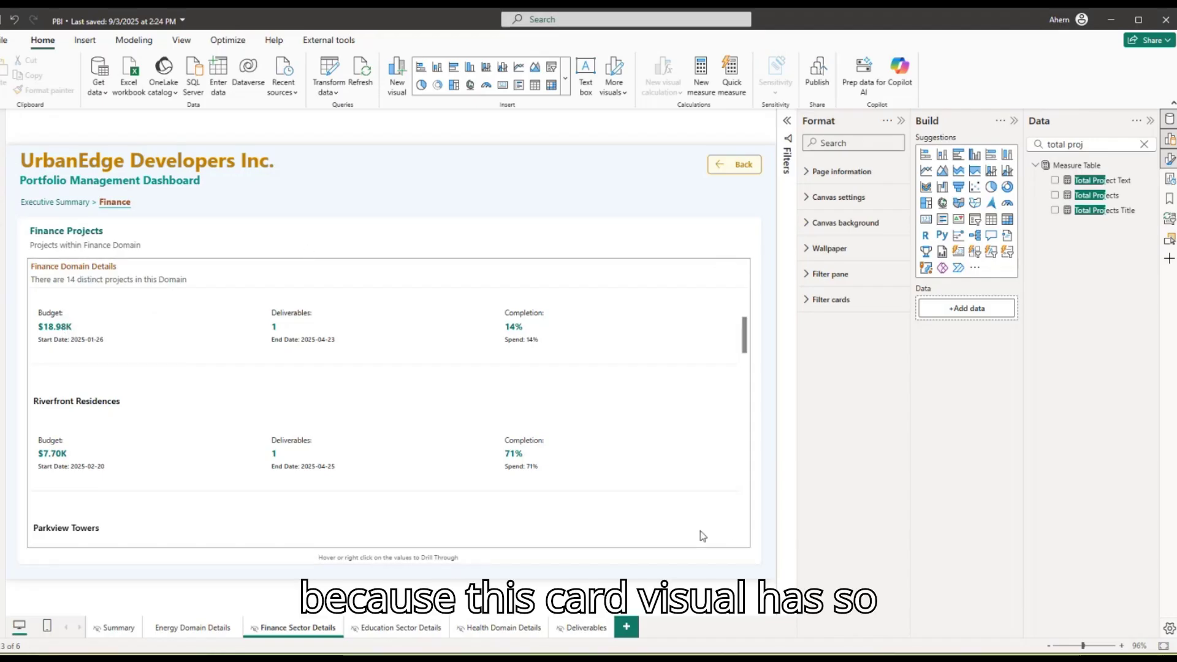
pyautogui.click(746, 515)
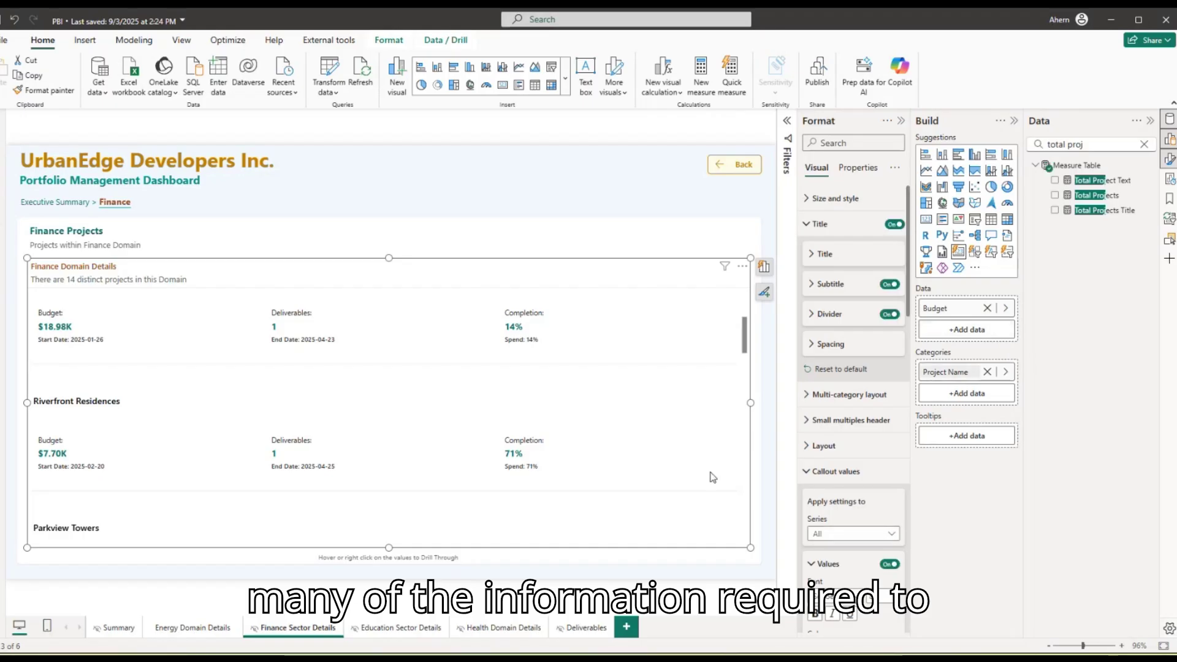
pyautogui.click(1144, 144)
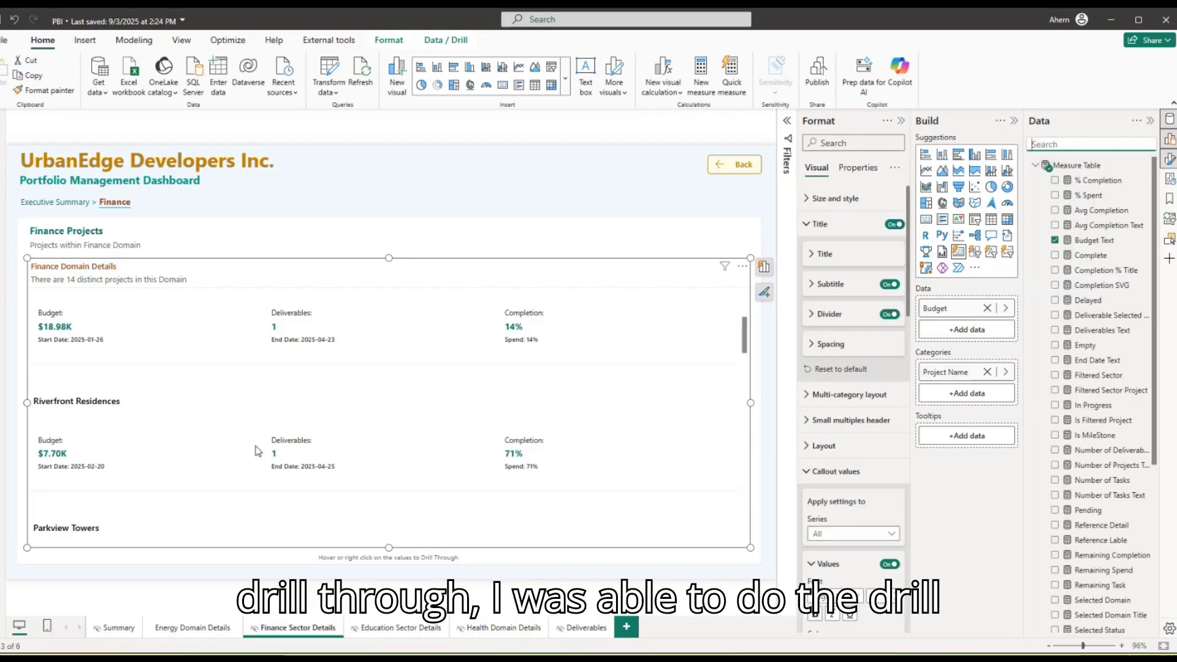
pyautogui.rightClick(65, 334)
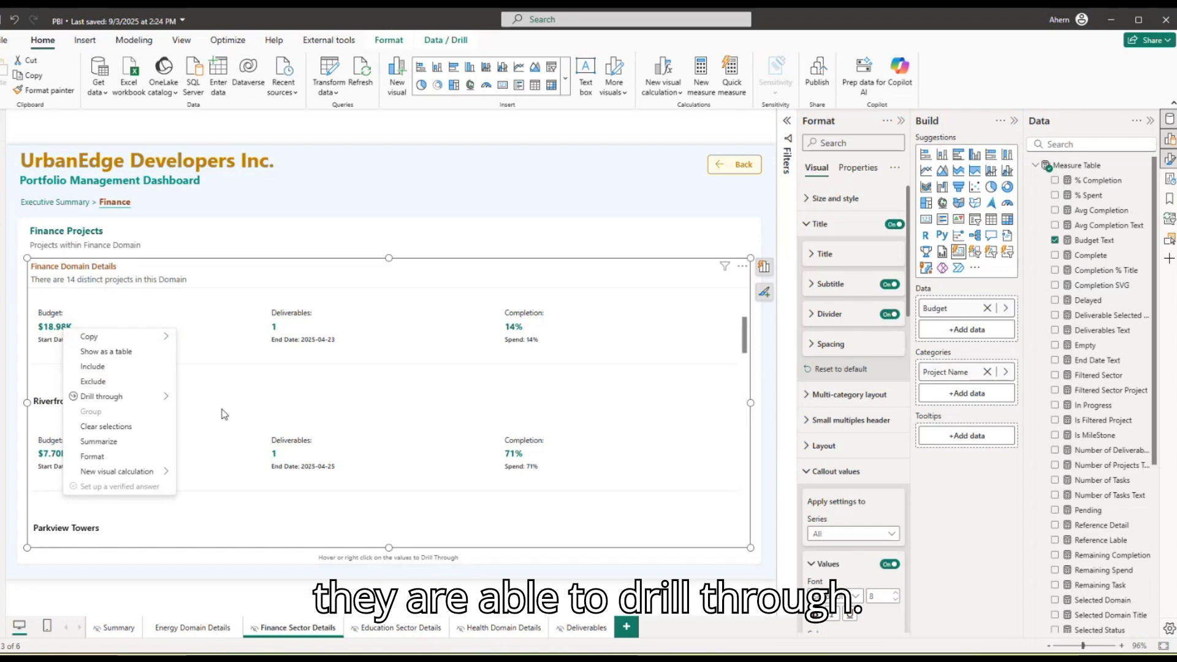
pyautogui.moveTo(139, 397)
pyautogui.click(199, 397)
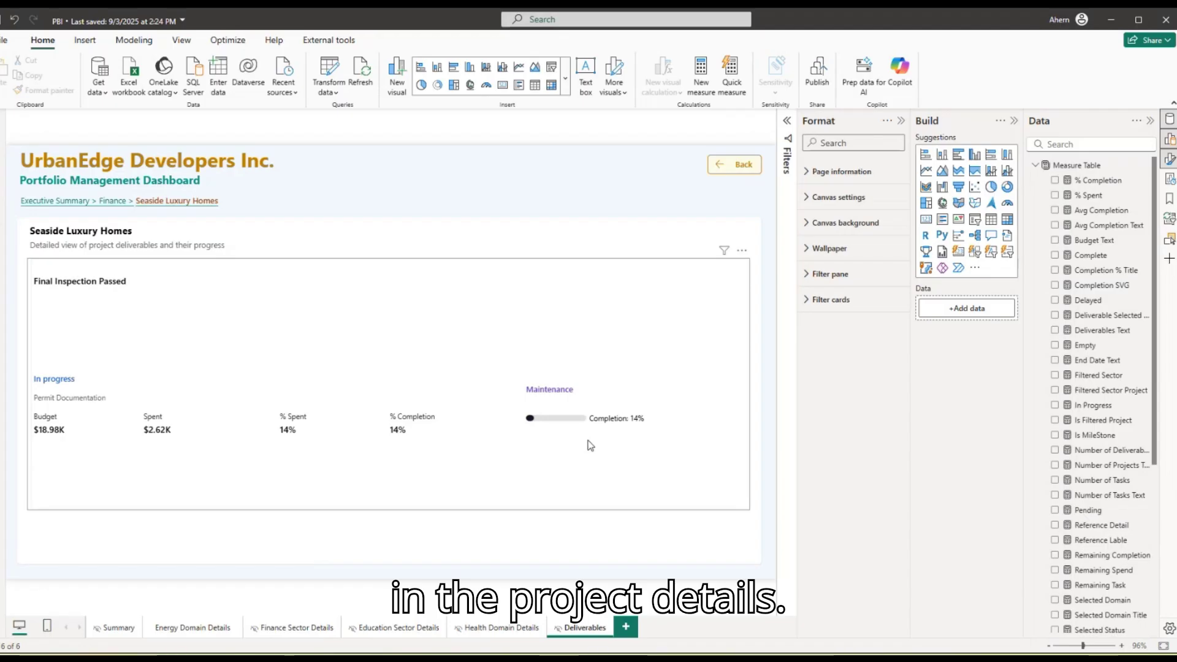
# - Select the project deliverables card, collapse its callout value settings, and target its Cards settings at the Task Type series
pyautogui.click(593, 482)
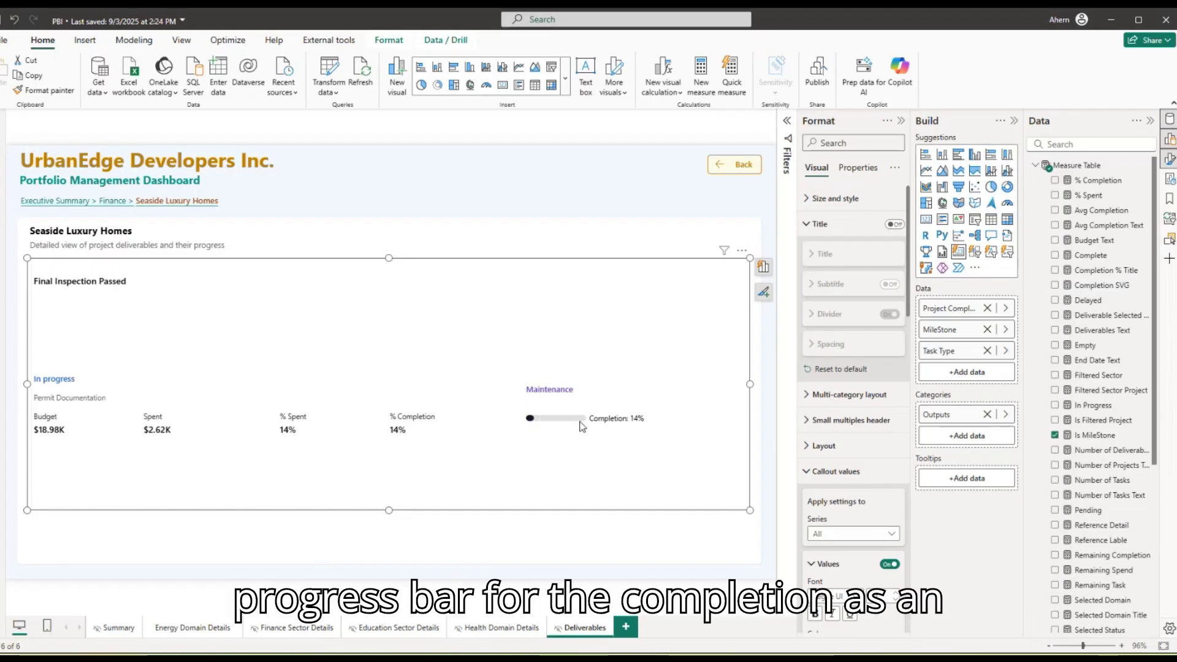
pyautogui.scroll(-1, 822, 483)
pyautogui.click(820, 413)
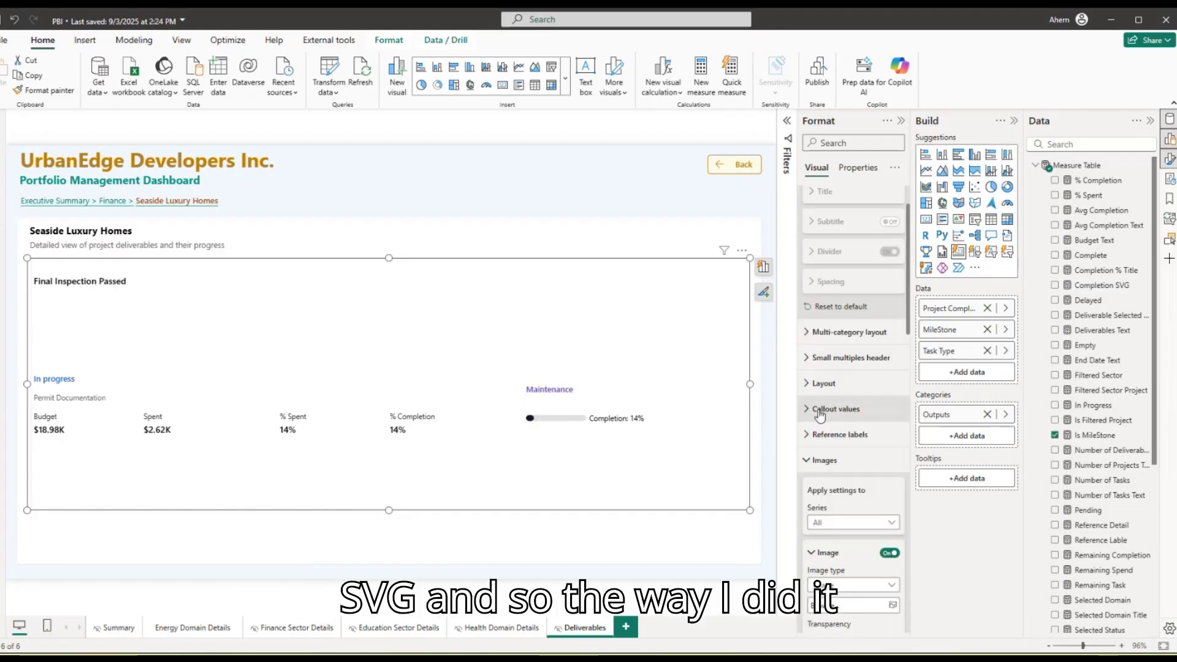
pyautogui.scroll(-5, 843, 461)
pyautogui.scroll(-1, 844, 464)
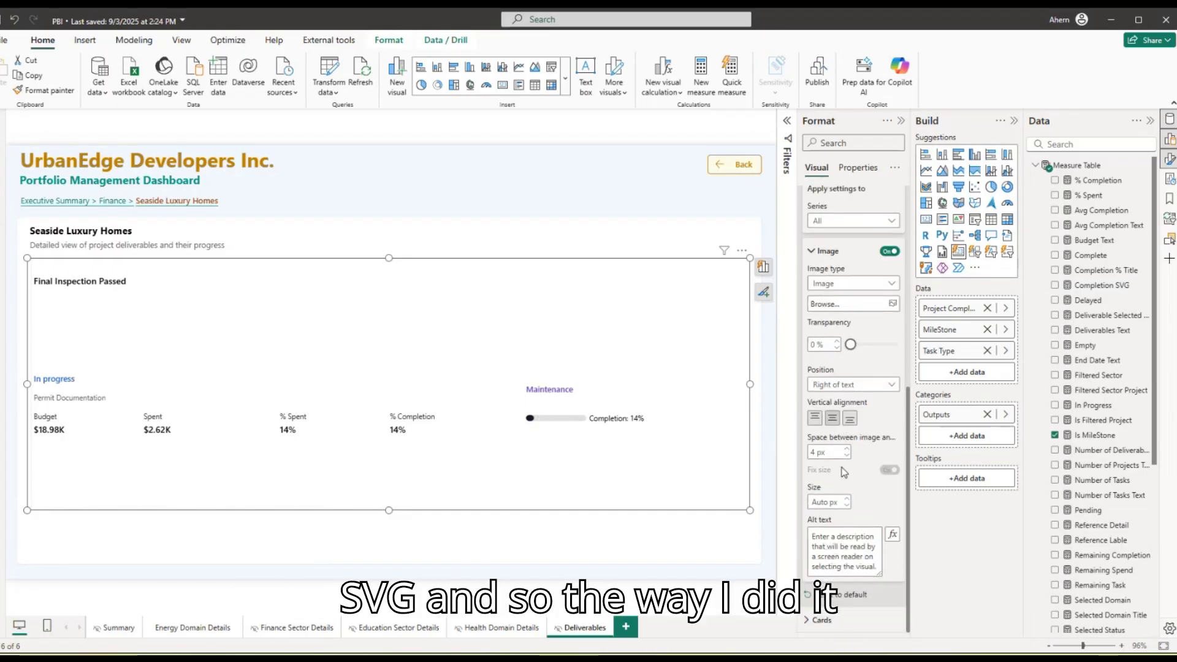
pyautogui.click(822, 620)
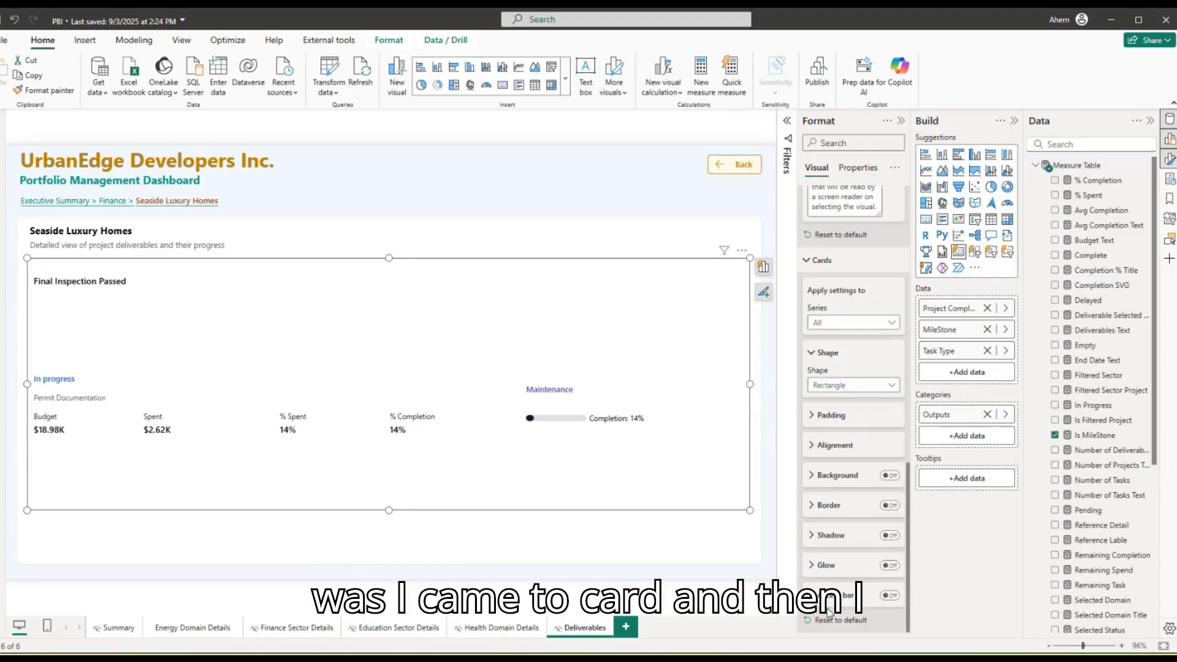
pyautogui.click(846, 323)
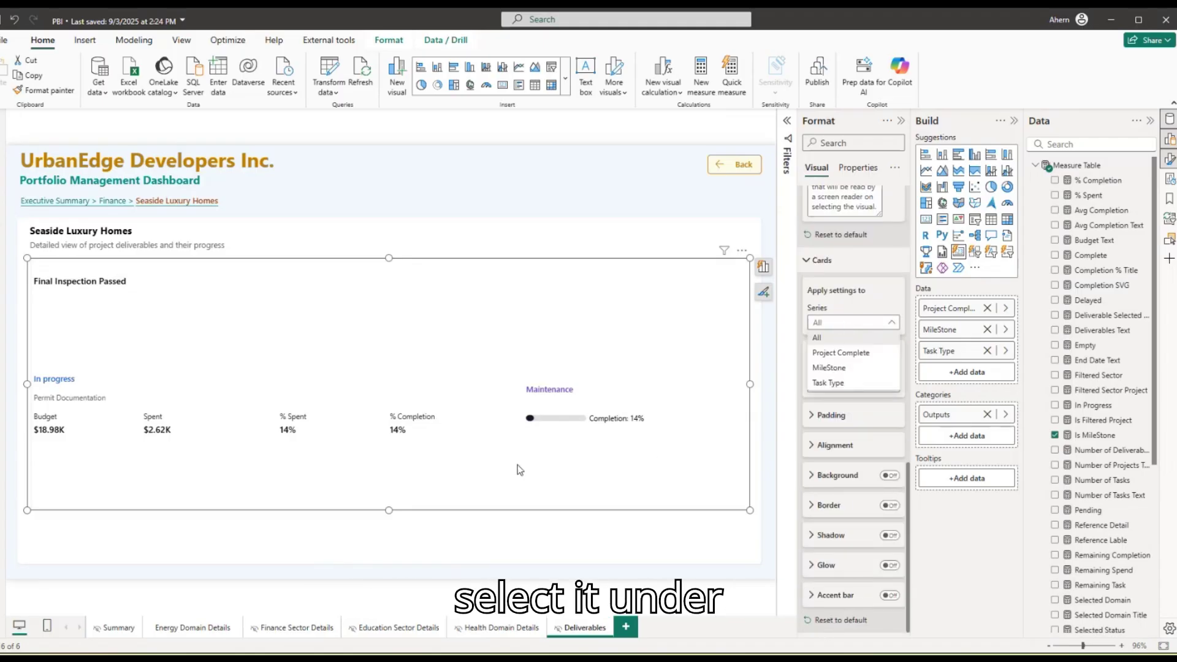
pyautogui.click(831, 385)
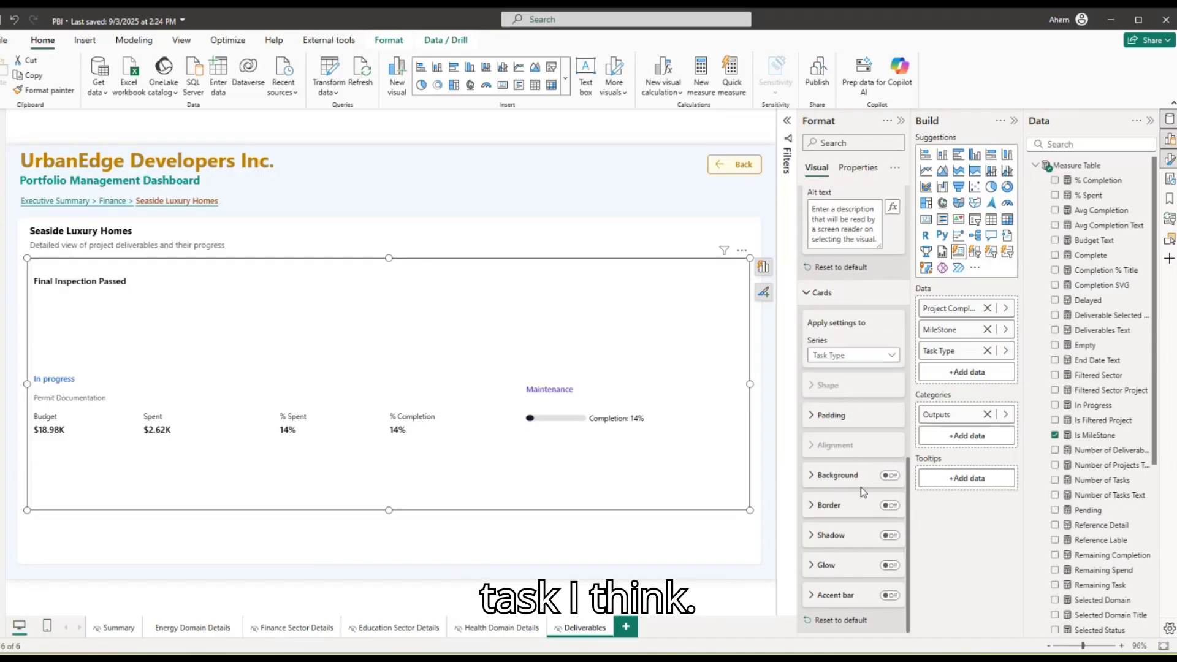
# - Switch the Images settings of the deliverables card to the Task Type series
pyautogui.scroll(5, 863, 490)
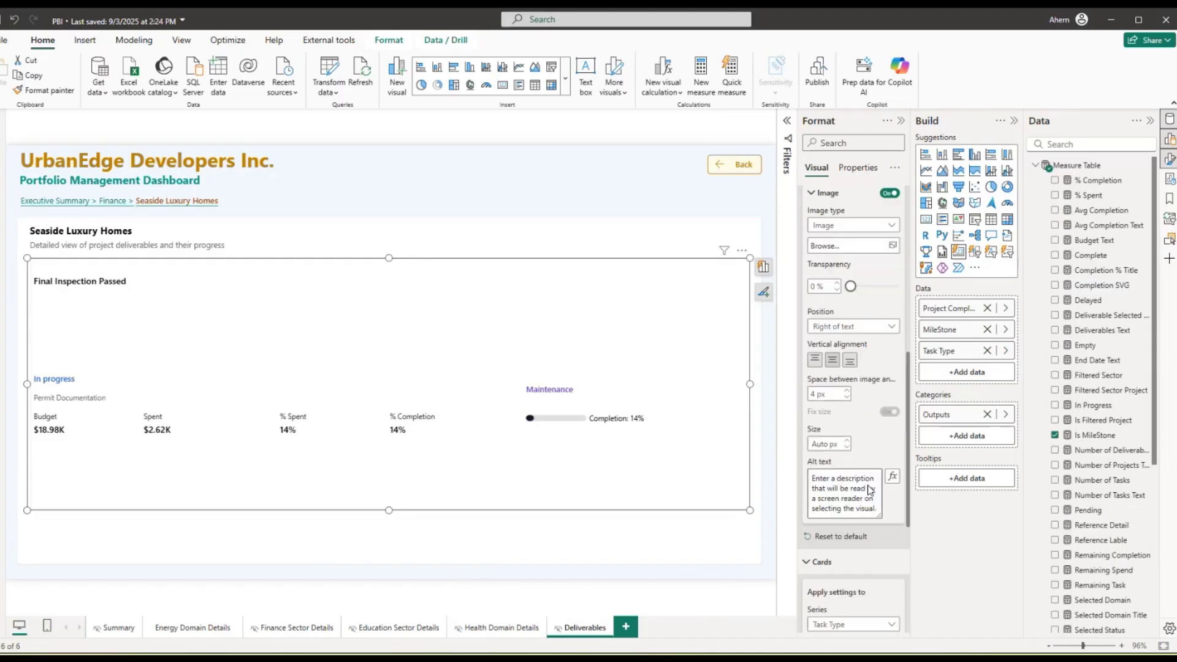
pyautogui.scroll(3, 867, 484)
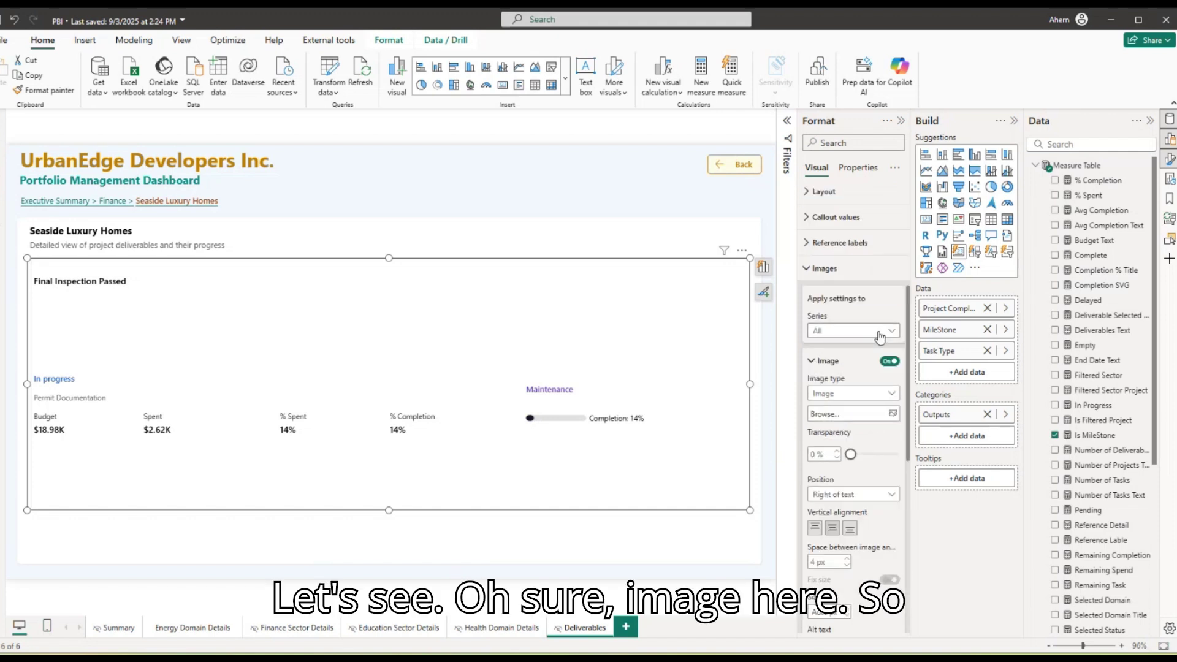
pyautogui.click(881, 331)
pyautogui.click(834, 389)
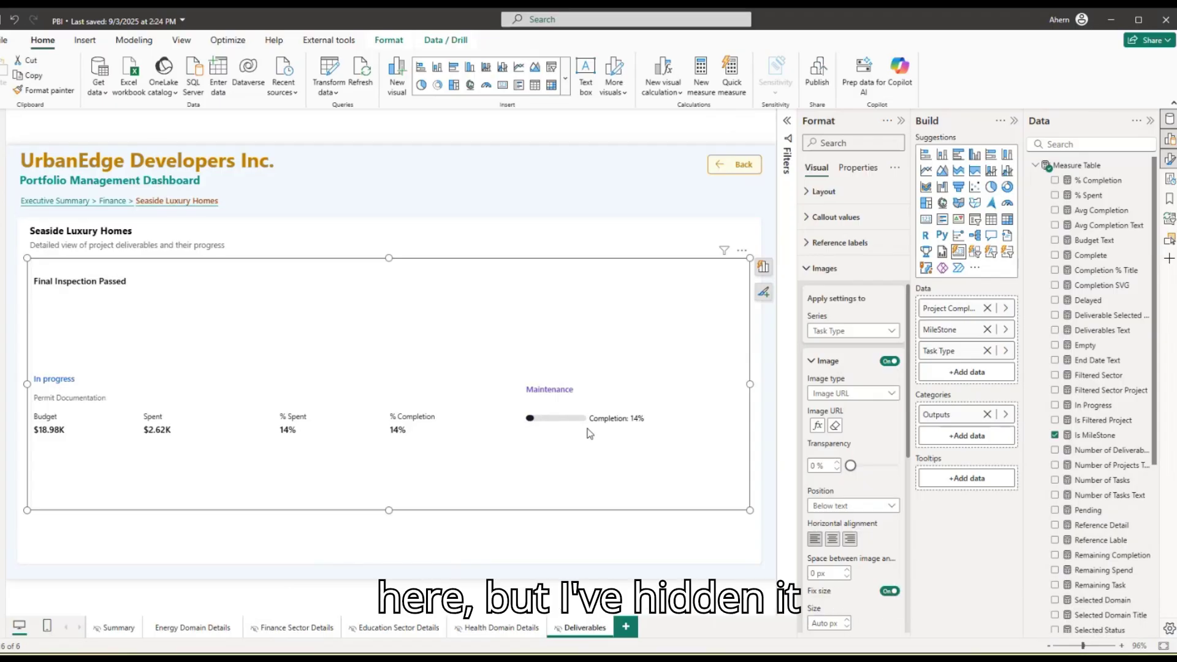
# - Check which field supplies the Task Type image URL and leave its conditional formatting unchanged
pyautogui.scroll(3, 846, 257)
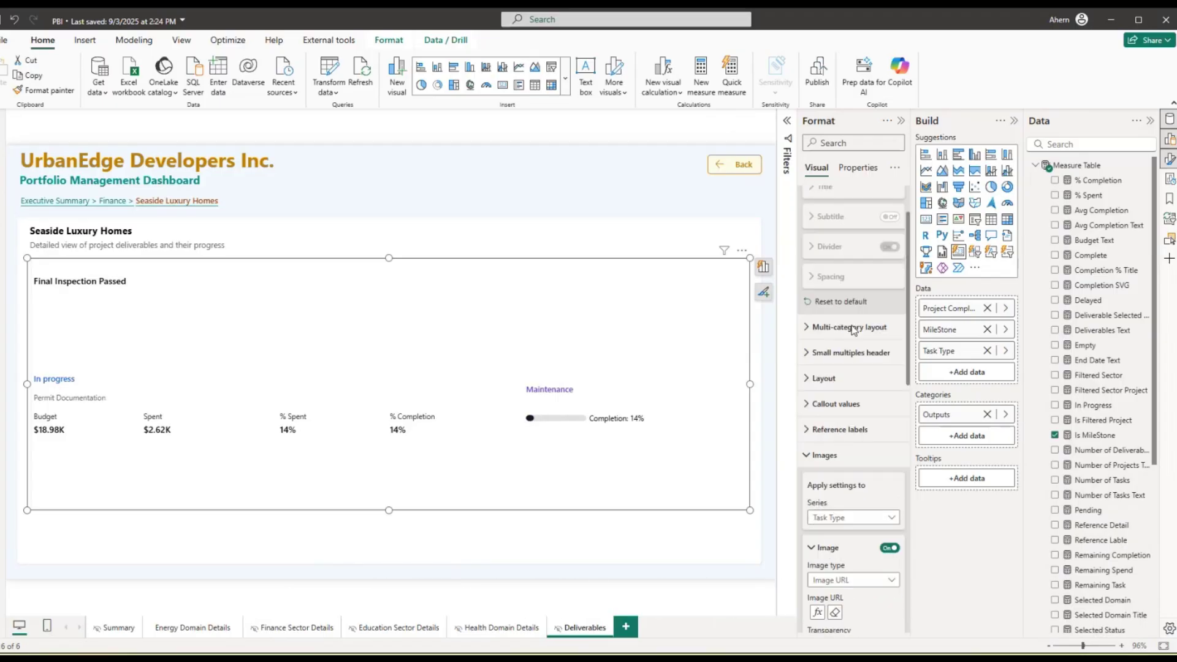
pyautogui.click(835, 224)
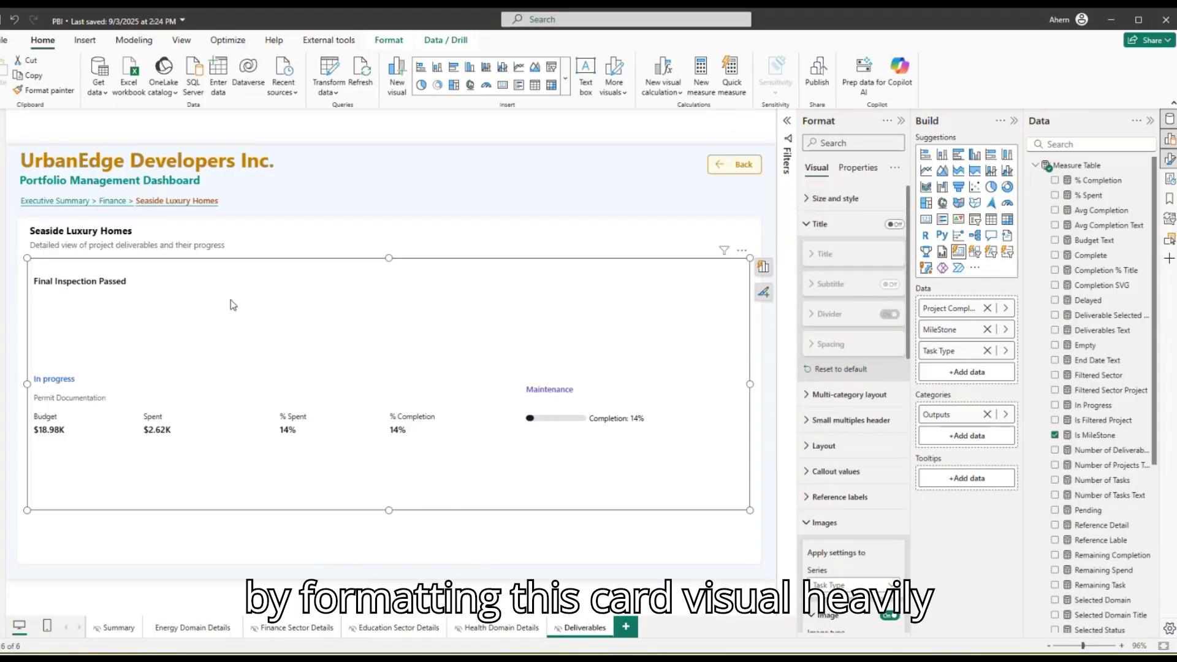
pyautogui.scroll(-1, 852, 407)
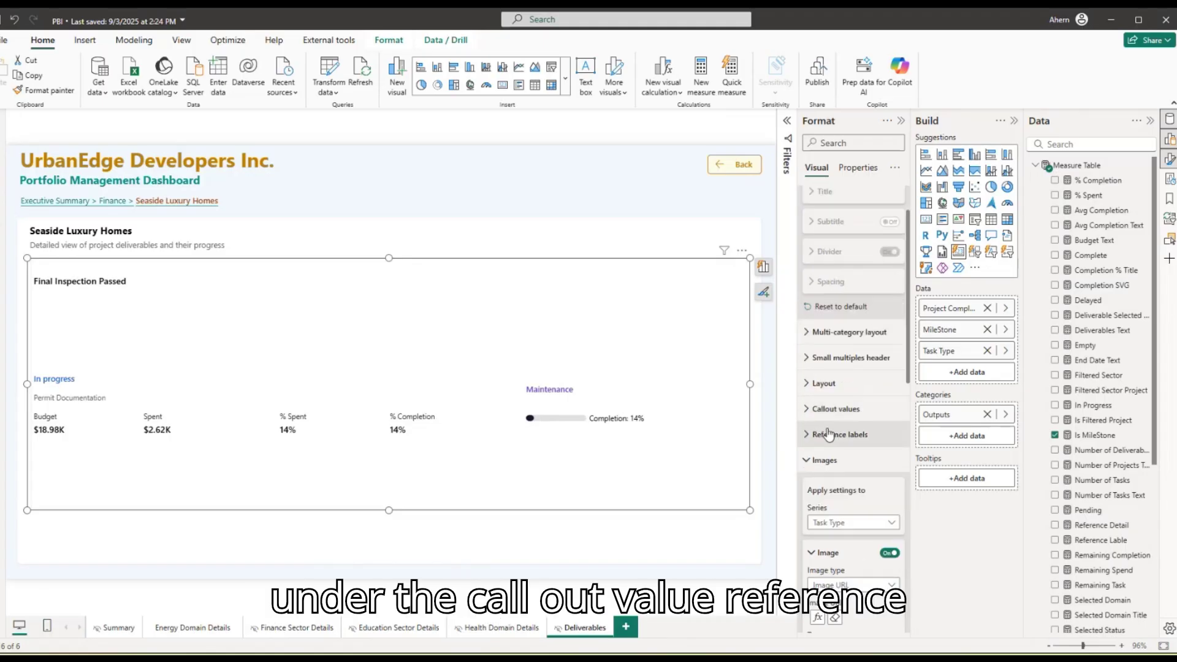
pyautogui.scroll(-2, 858, 439)
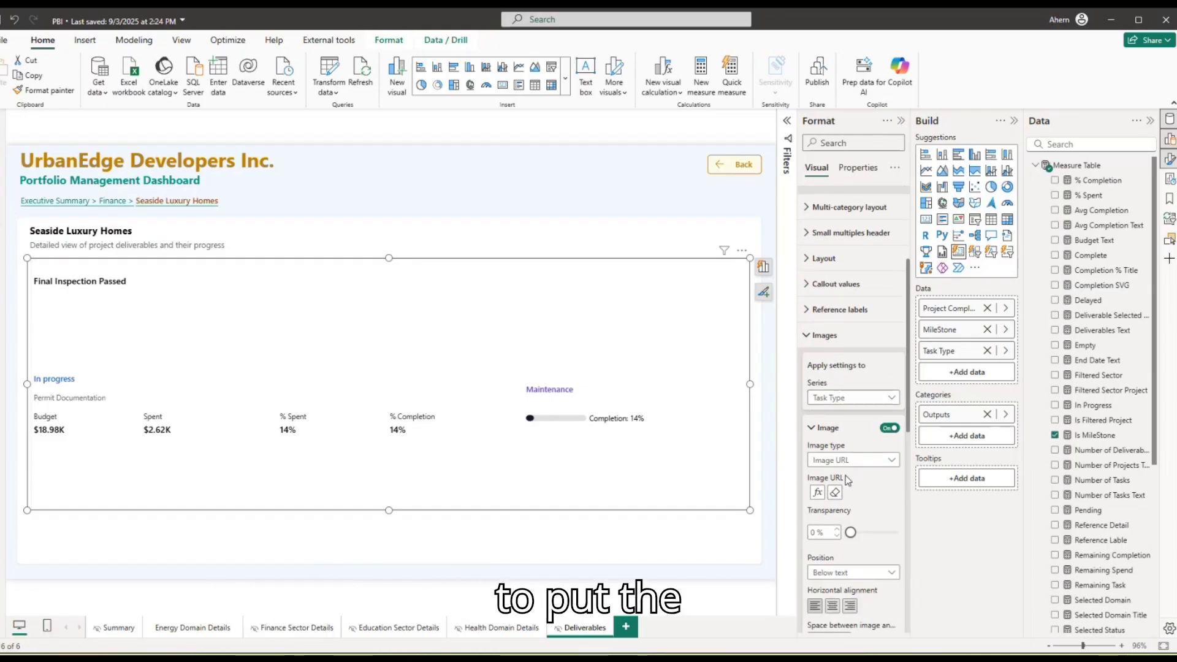
pyautogui.scroll(-1, 857, 436)
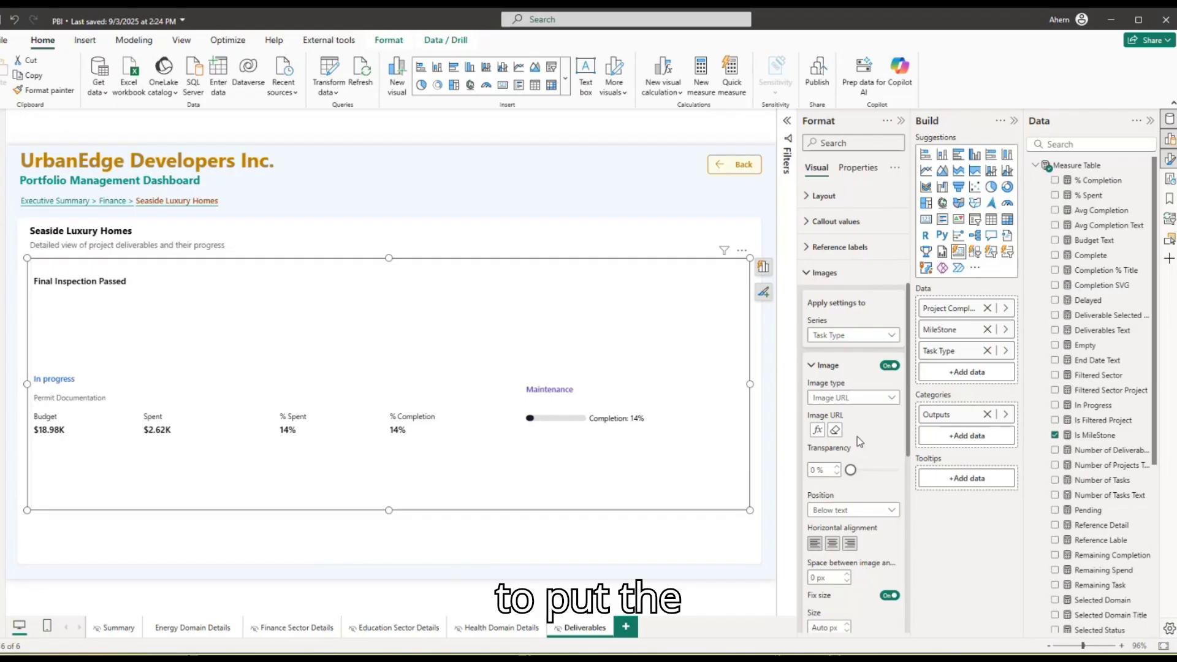
pyautogui.click(818, 430)
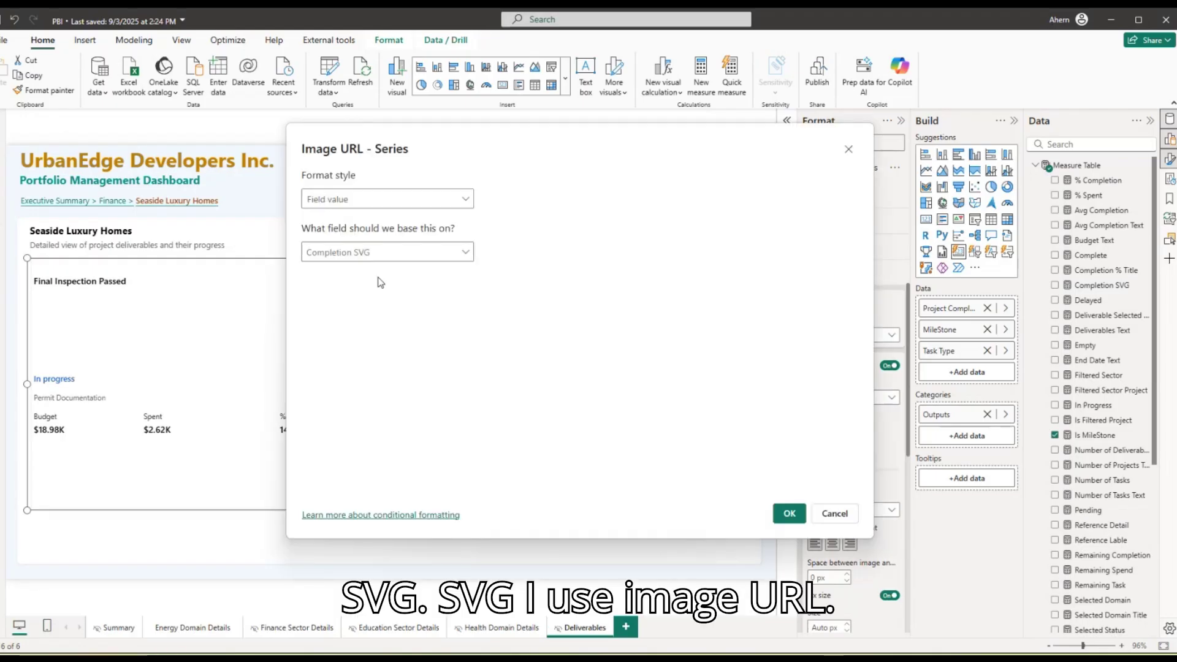
pyautogui.click(833, 513)
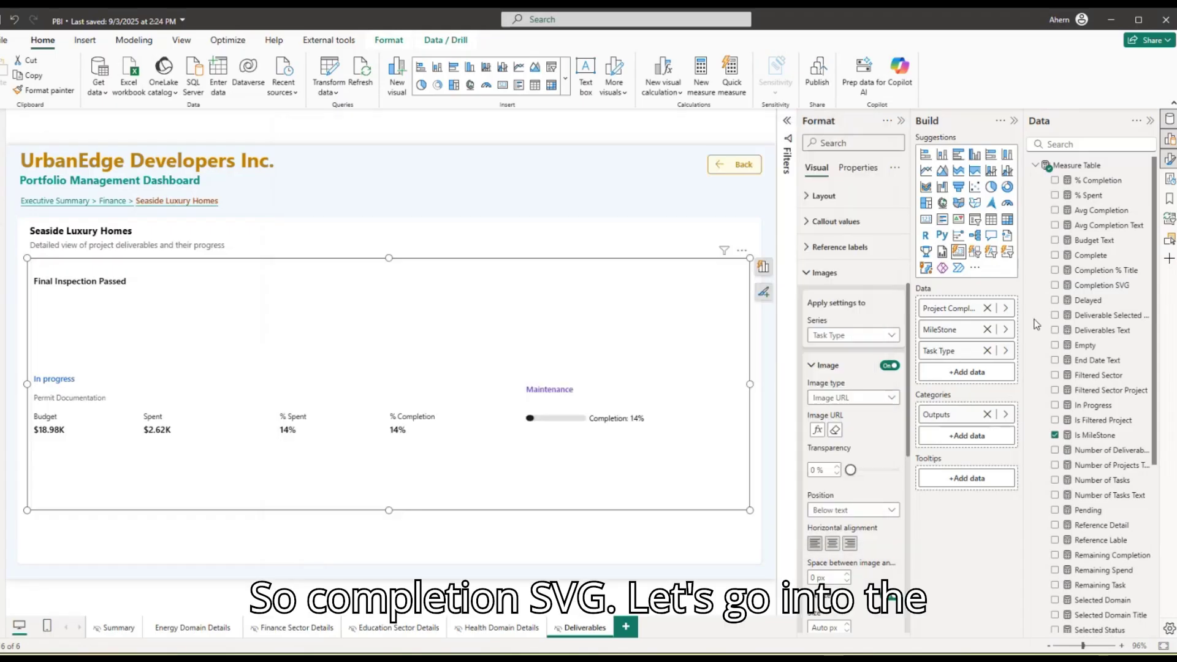
# - Search the fields for "compl" and open the DAX formula of the Completion SVG measure
pyautogui.click(1081, 142)
pyautogui.write('compl')
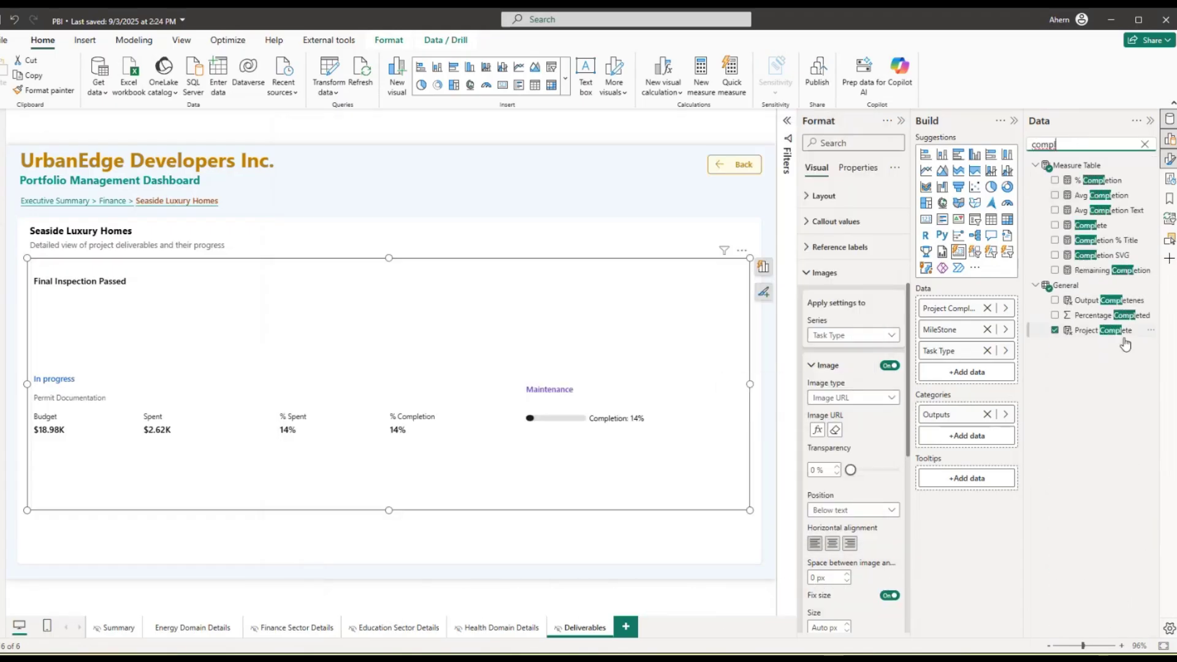
pyautogui.click(1102, 255)
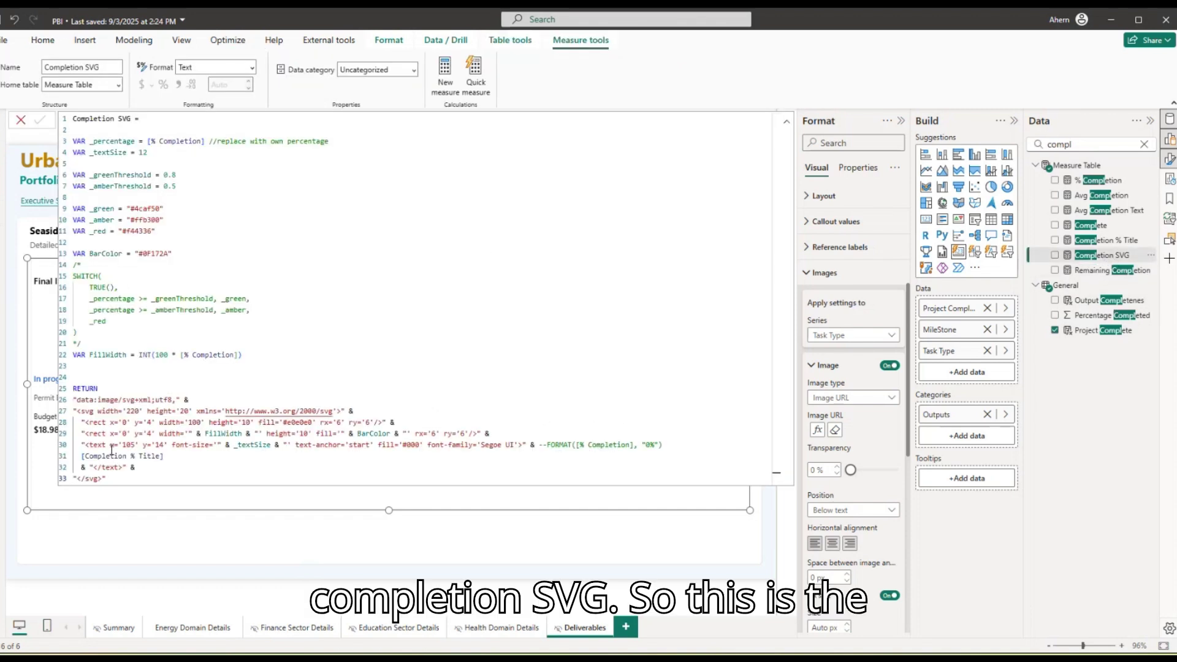
# - Examine the SVG markup, the variable definitions and the commented-out SWITCH block in the Completion SVG formula
pyautogui.moveTo(111, 479); pyautogui.dragTo(77, 398)
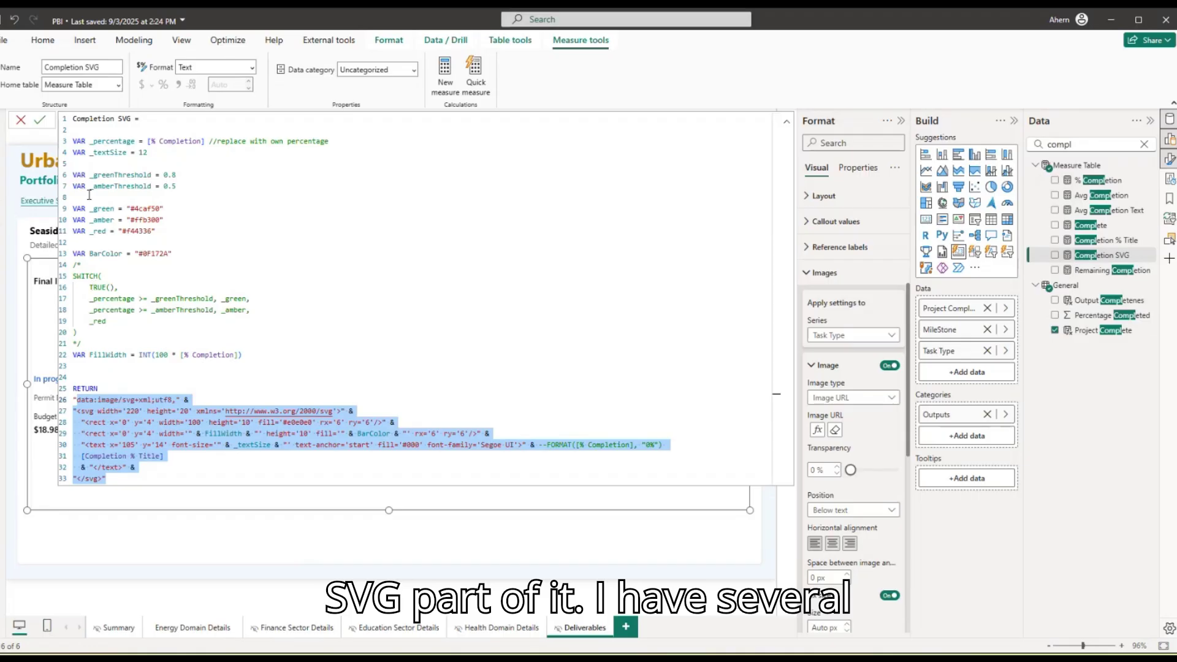
pyautogui.moveTo(73, 141); pyautogui.dragTo(179, 255)
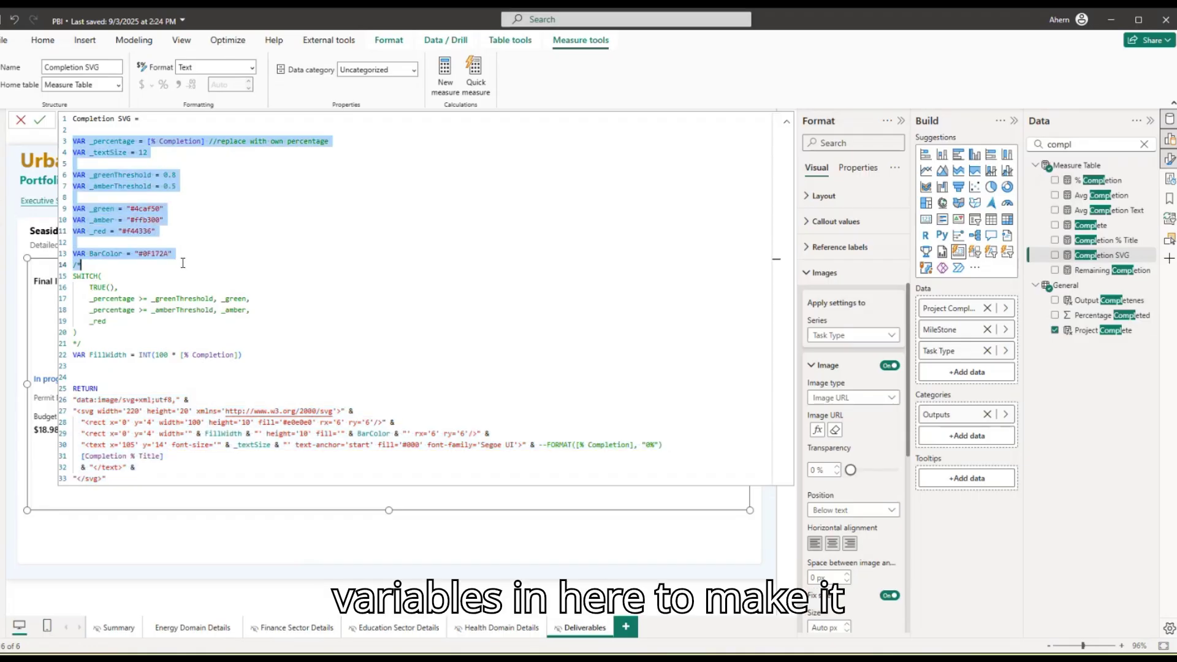
pyautogui.click(276, 265)
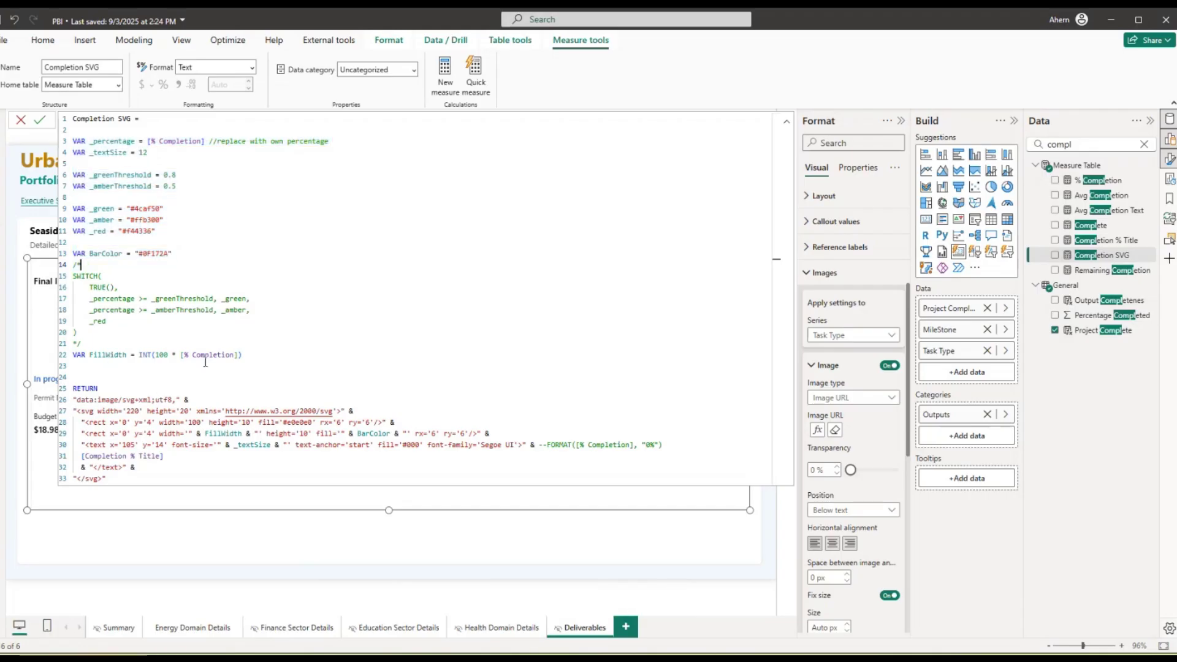
pyautogui.moveTo(93, 342); pyautogui.dragTo(71, 141)
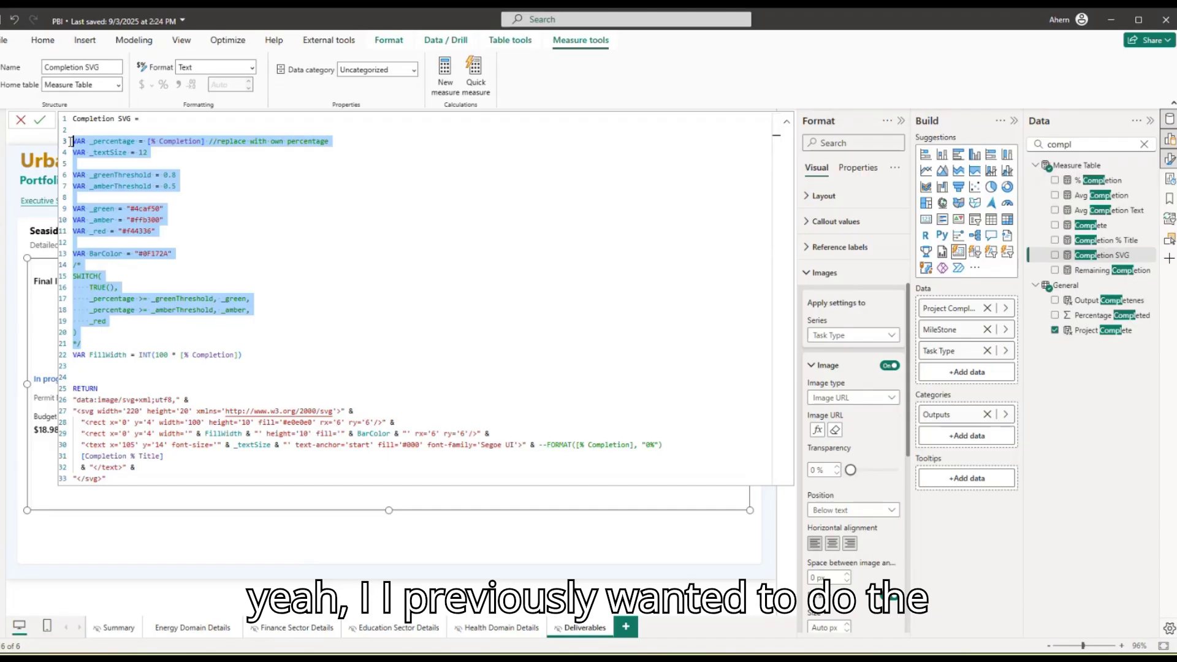
# - Examine the RETURN block that builds the SVG markup in the Completion SVG formula, and collapse the formula view
pyautogui.click(341, 268)
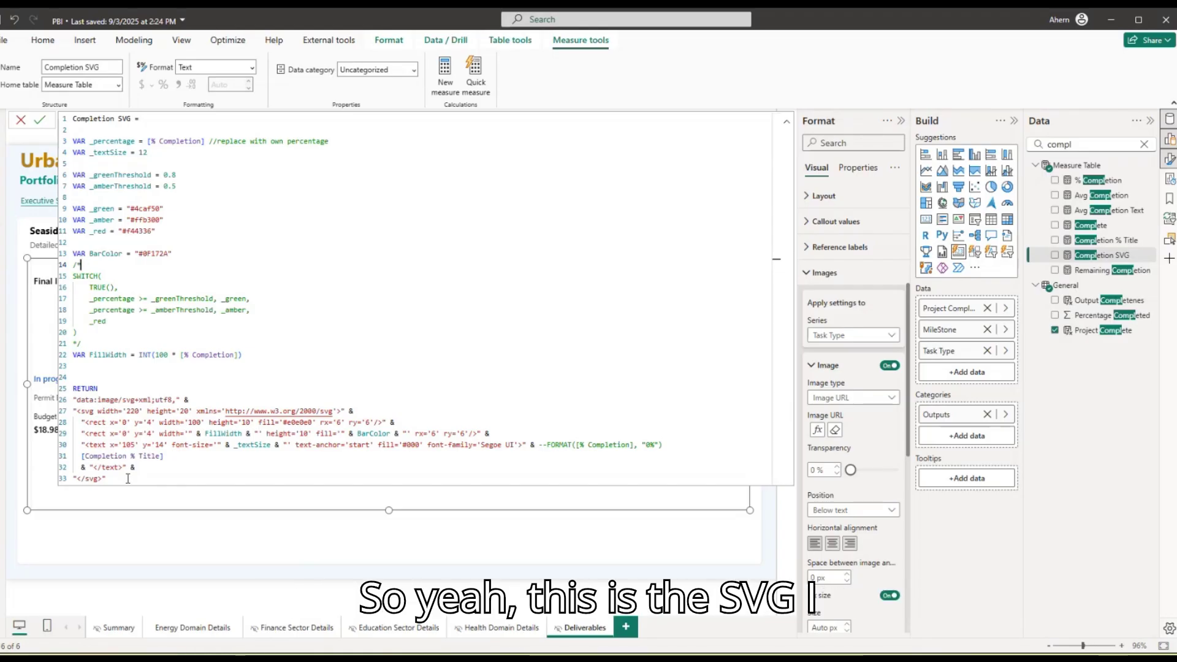
pyautogui.moveTo(120, 479); pyautogui.dragTo(76, 399)
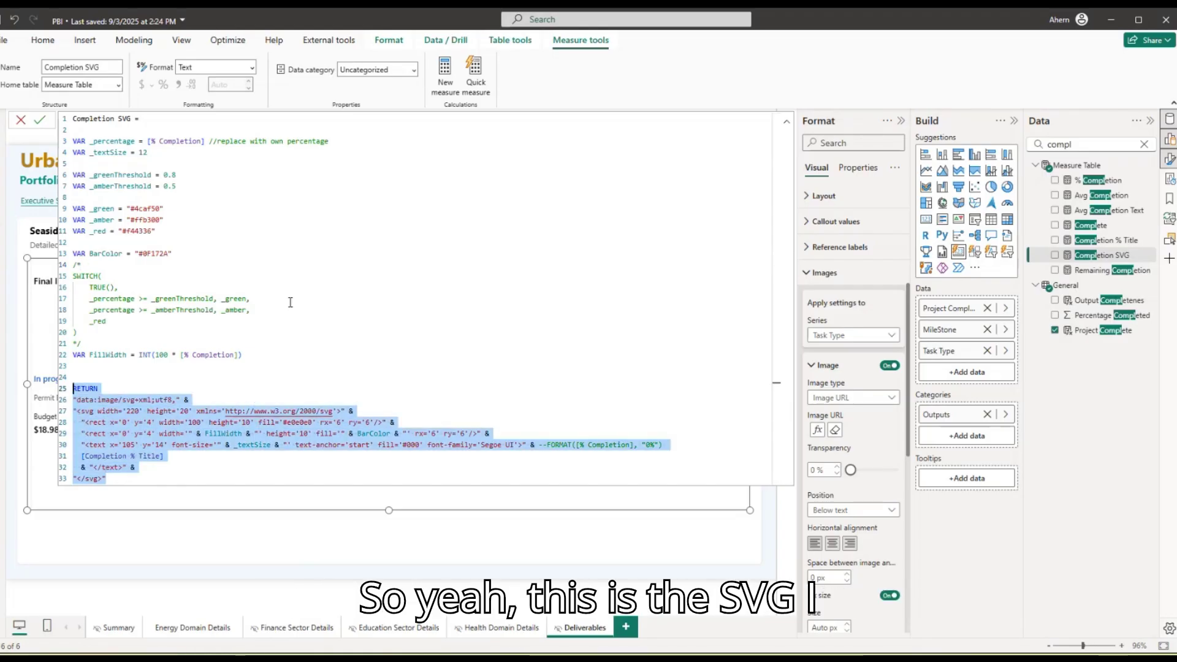
pyautogui.click(786, 121)
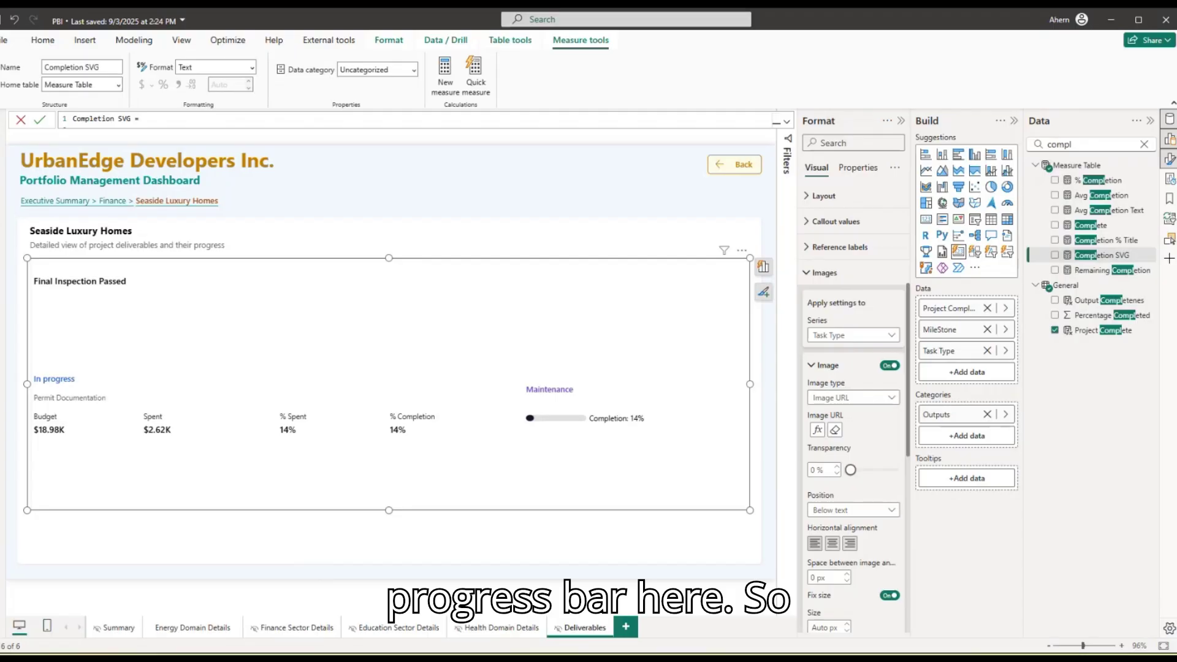
# - Go back through the Finance page to the Executive Summary, and tidy the workspace by clearing the field search and hiding the formatting options
pyautogui.click(117, 206)
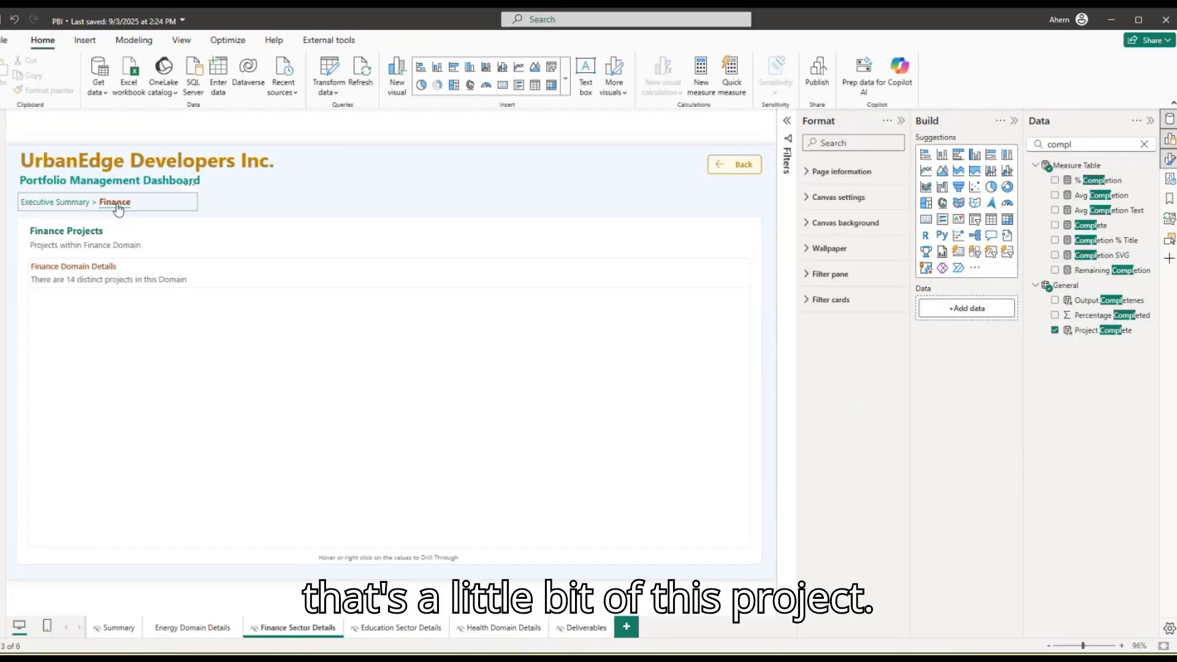
pyautogui.click(68, 209)
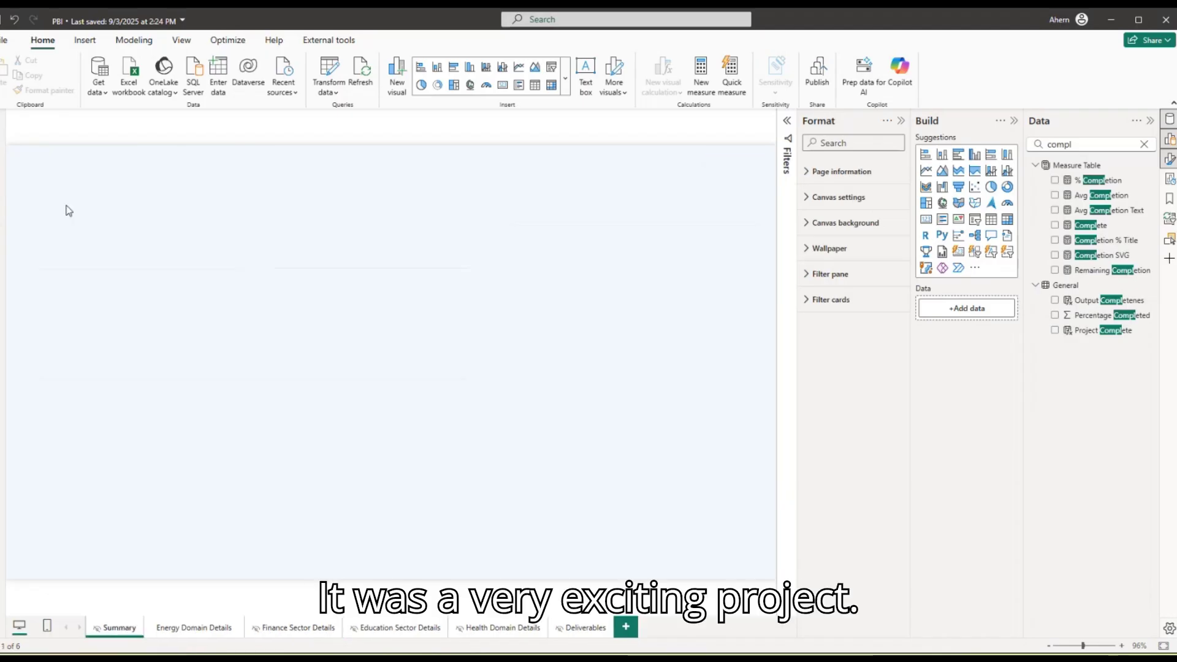
pyautogui.click(1144, 144)
pyautogui.click(901, 122)
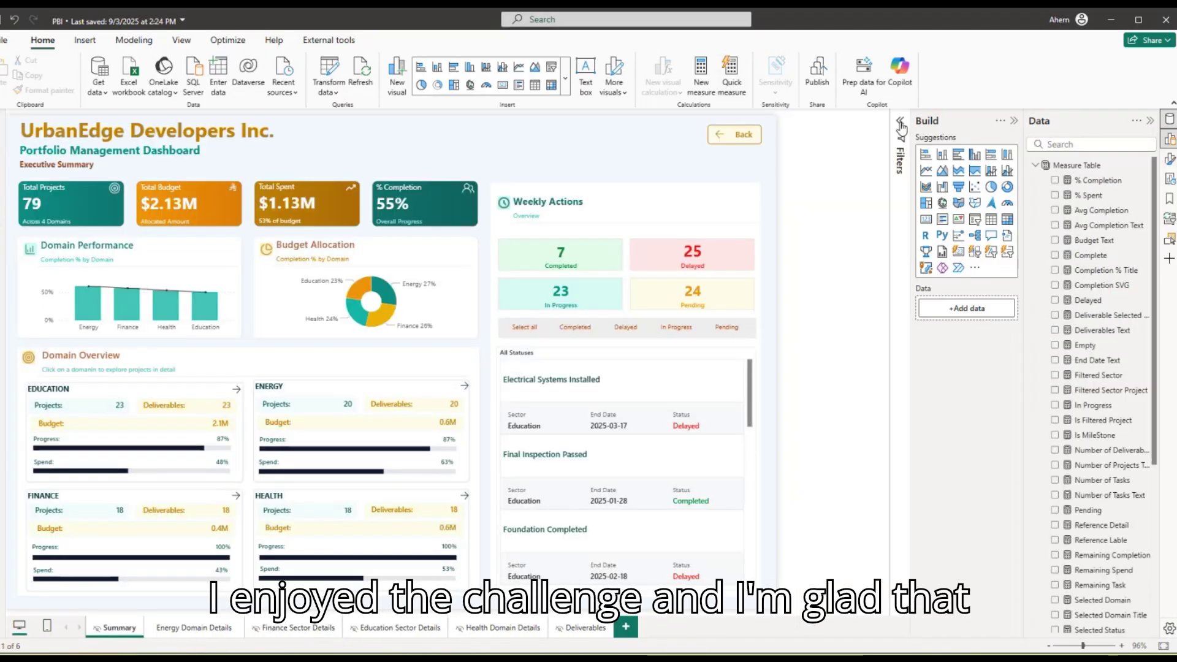